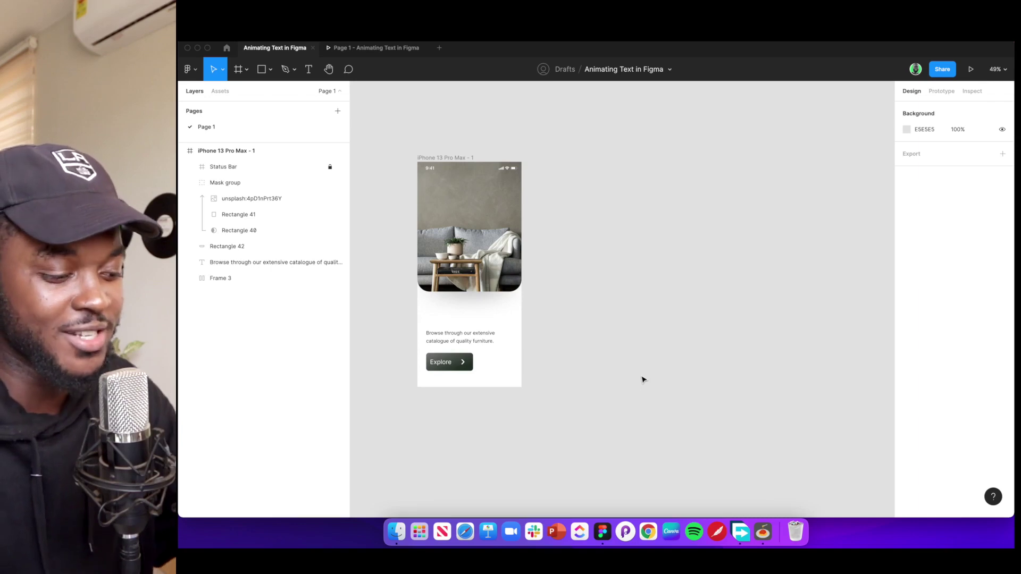
scroll(554, 241, "left", 2)
scroll(553, 242, "up", 5)
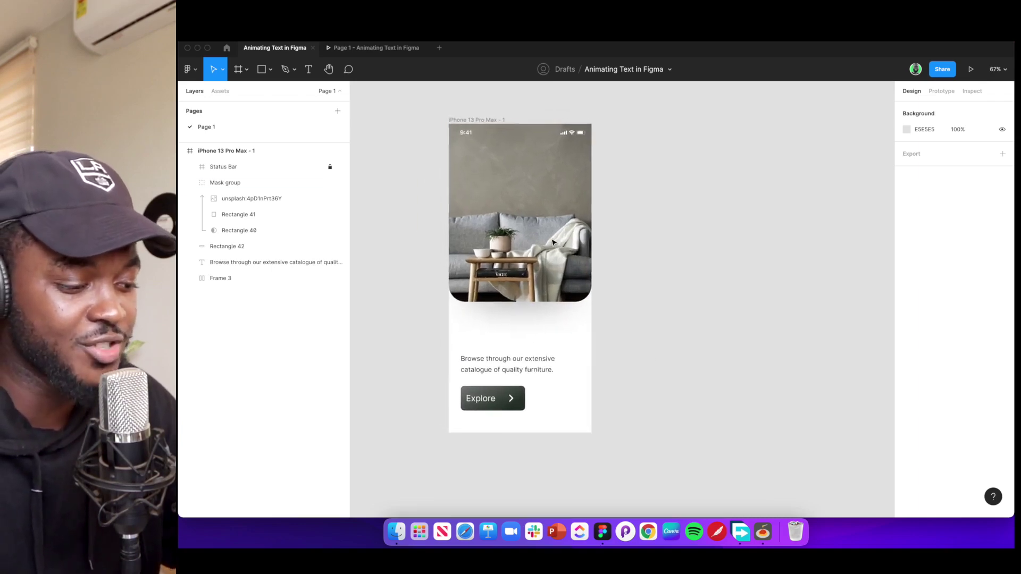
scroll(553, 242, "right", 2)
scroll(553, 242, "down", 1)
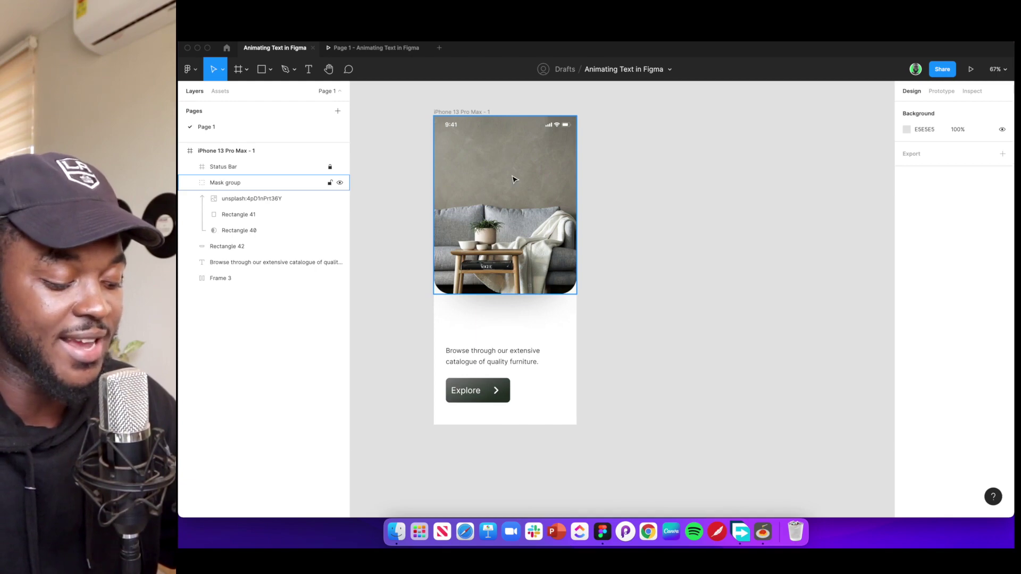
key("ctrl+v")
key("Escape")
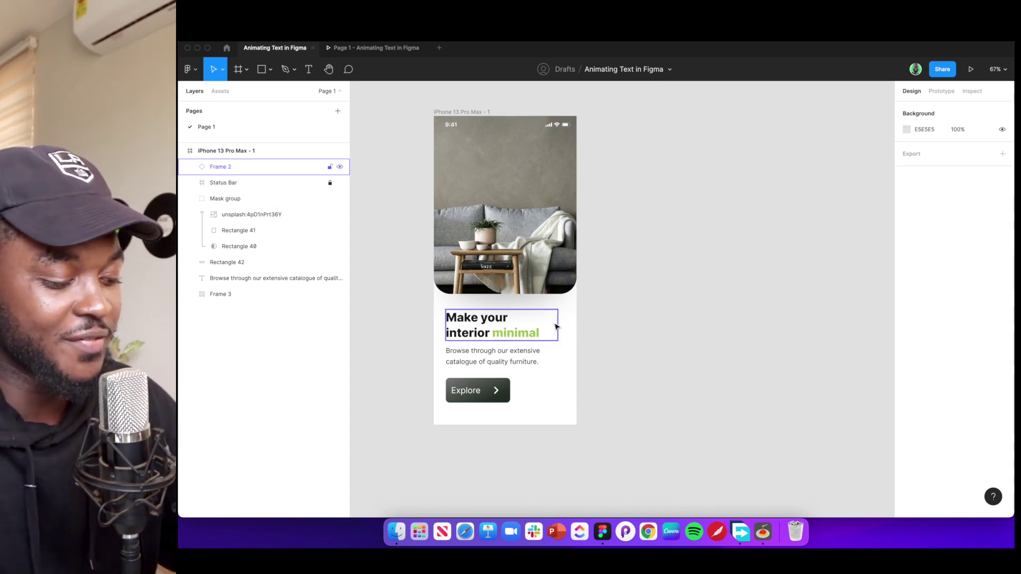
left_click(531, 333)
key("Delete")
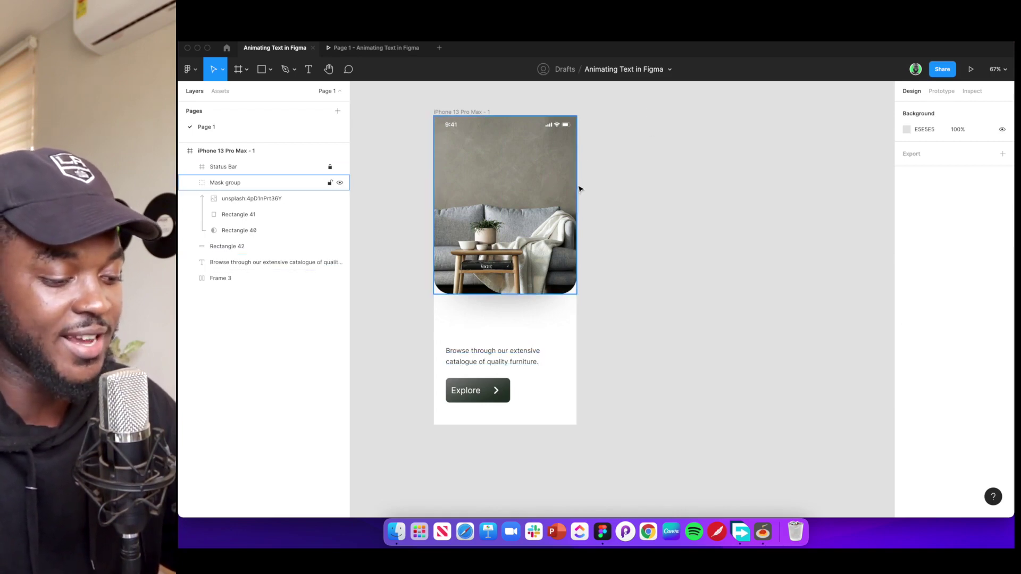
Add the text "Make your interior" on the empty canvas beside the iPhone 13 Pro Max - 1 frame
scroll(576, 189, "right", 2)
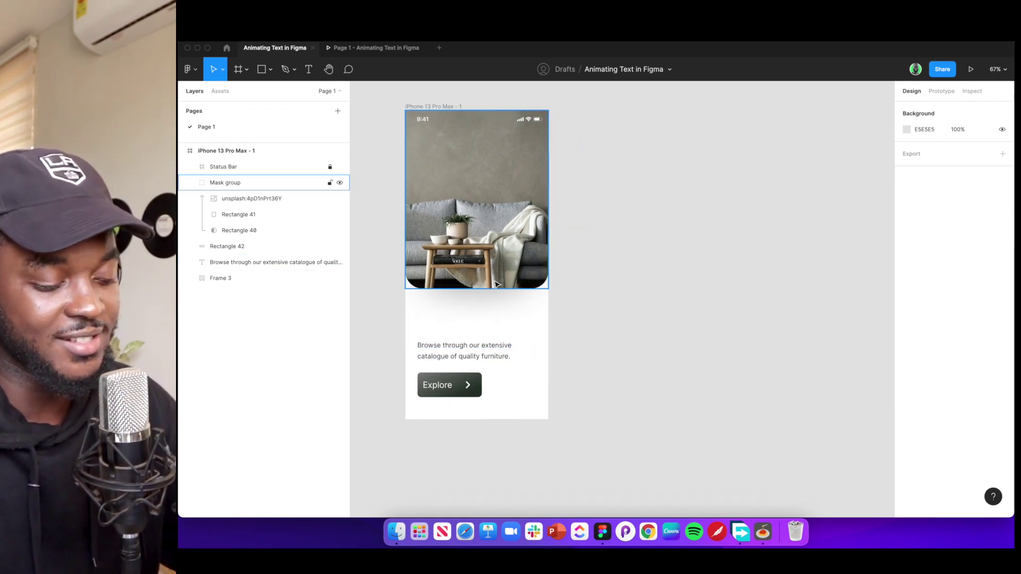
scroll(552, 238, "right", 2)
left_click(309, 69)
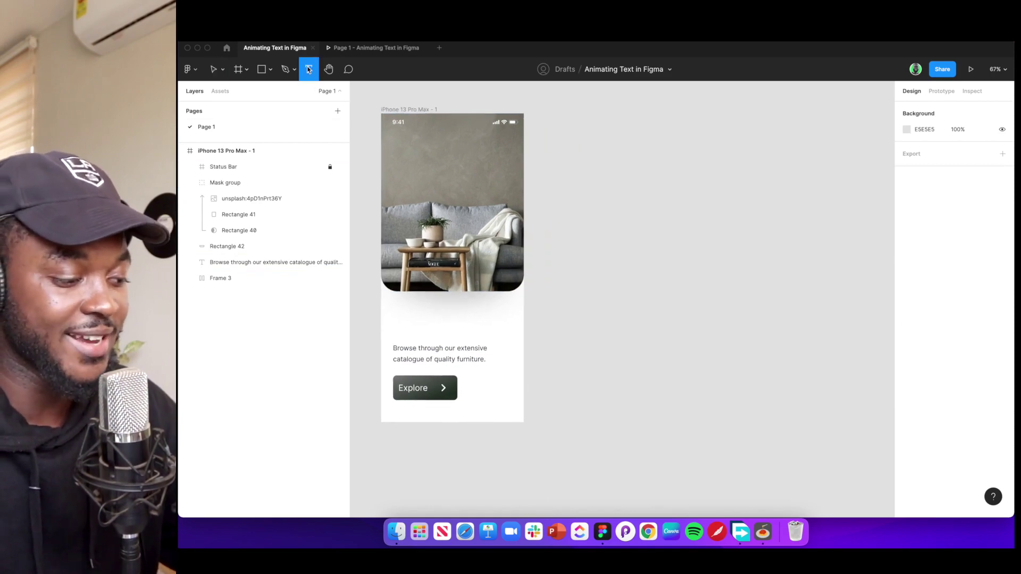
left_click(593, 201)
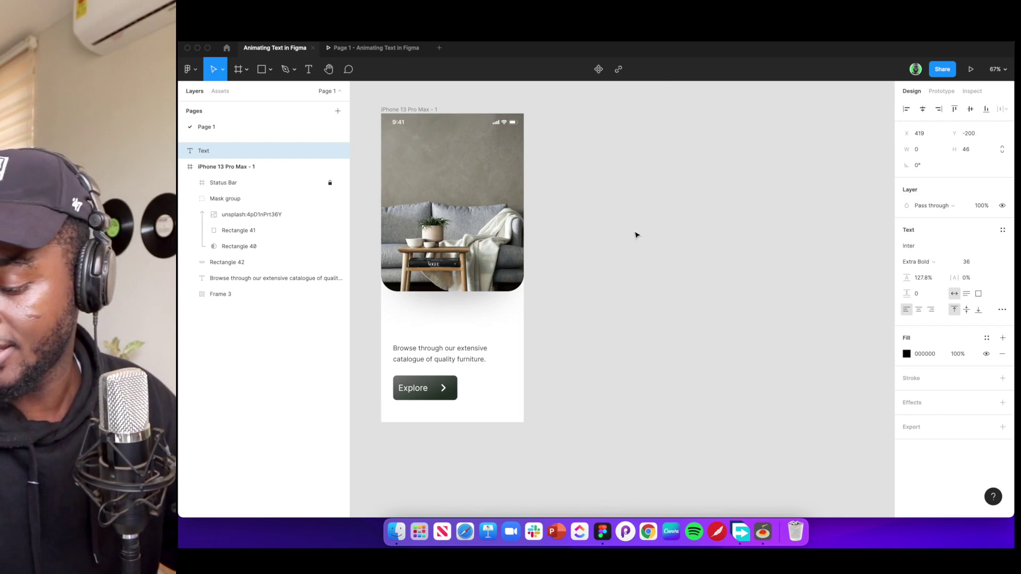
type("M")
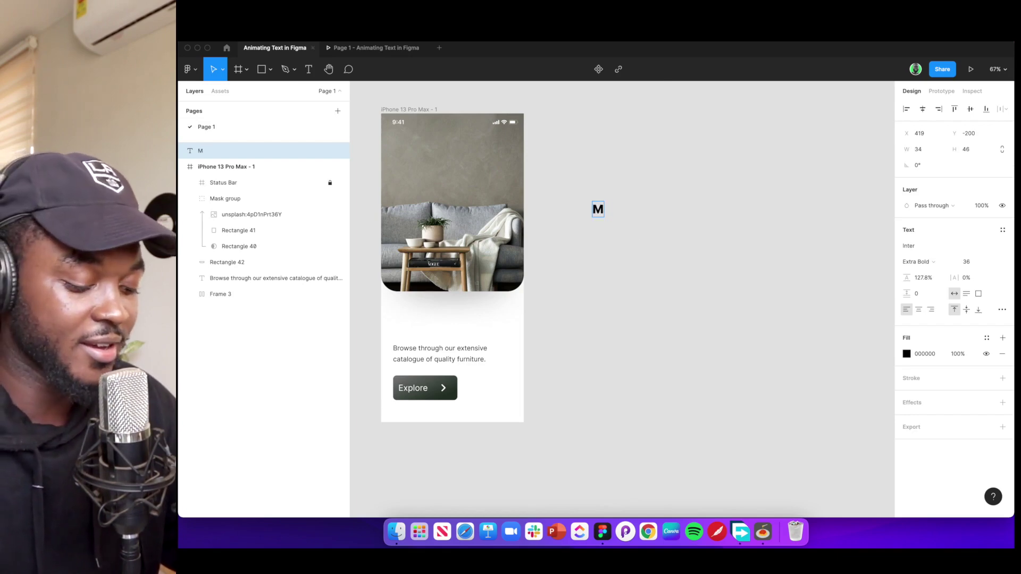
type("ake ")
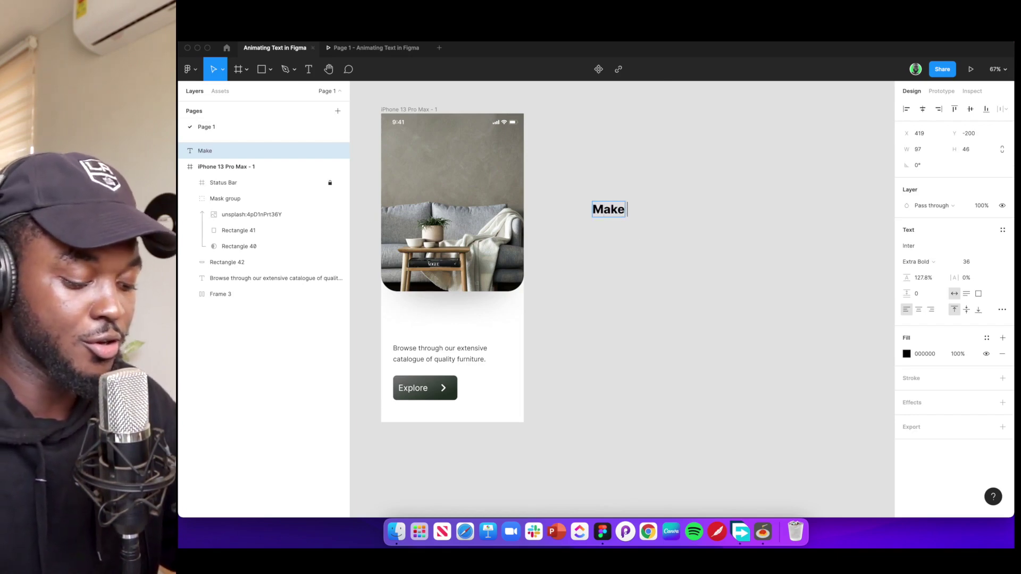
type("your interiort")
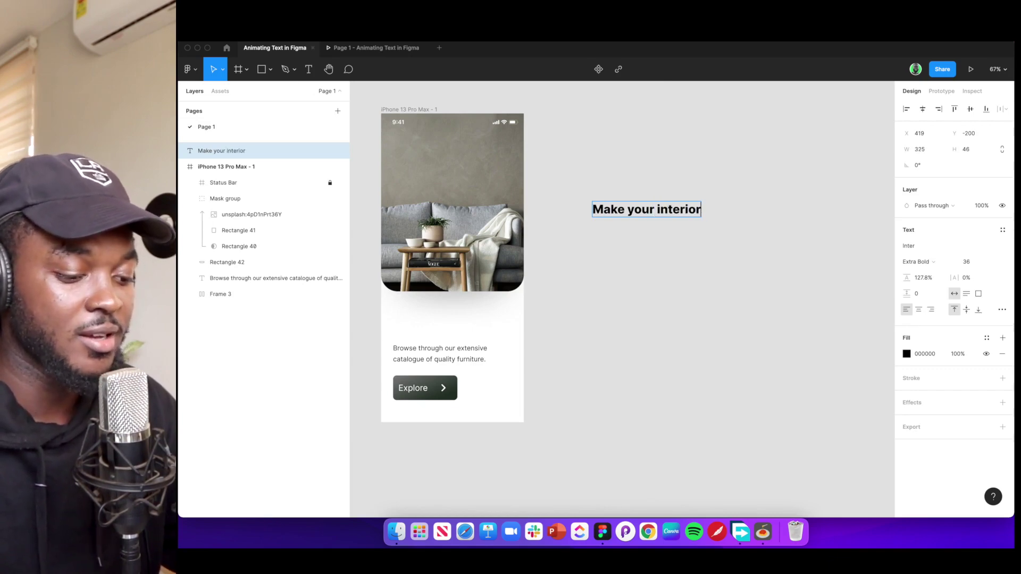
left_click(677, 246)
Narrow the "Make your interior" text box to about 232 wide so that it wraps onto two lines
left_click(689, 212)
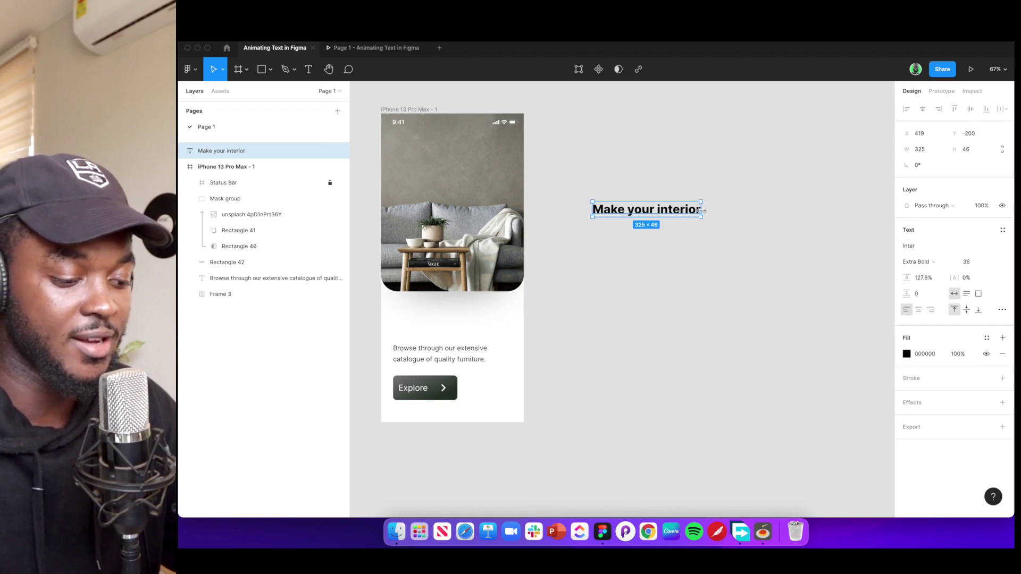
left_click_drag(702, 210, 670, 216)
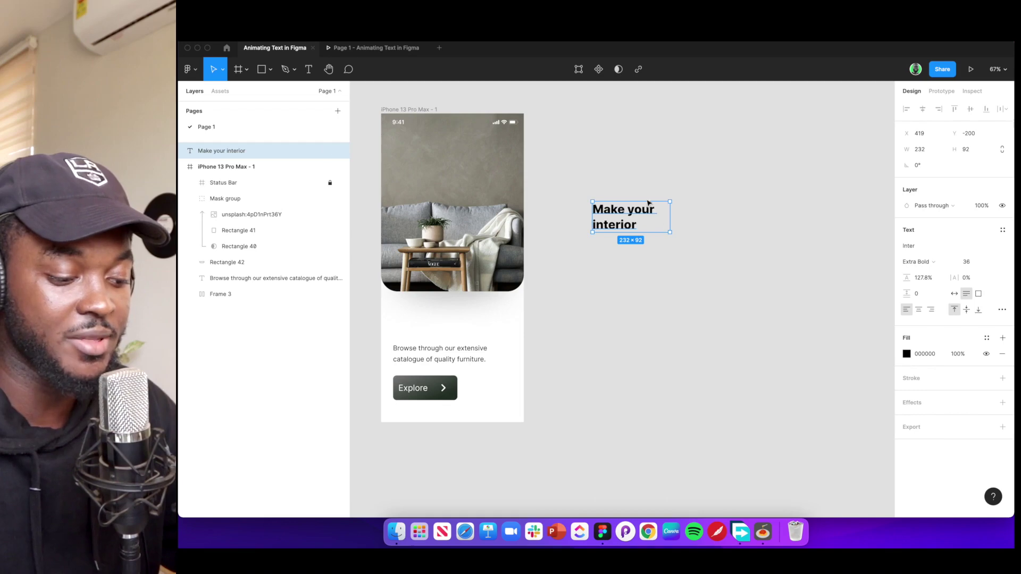
left_click(690, 216)
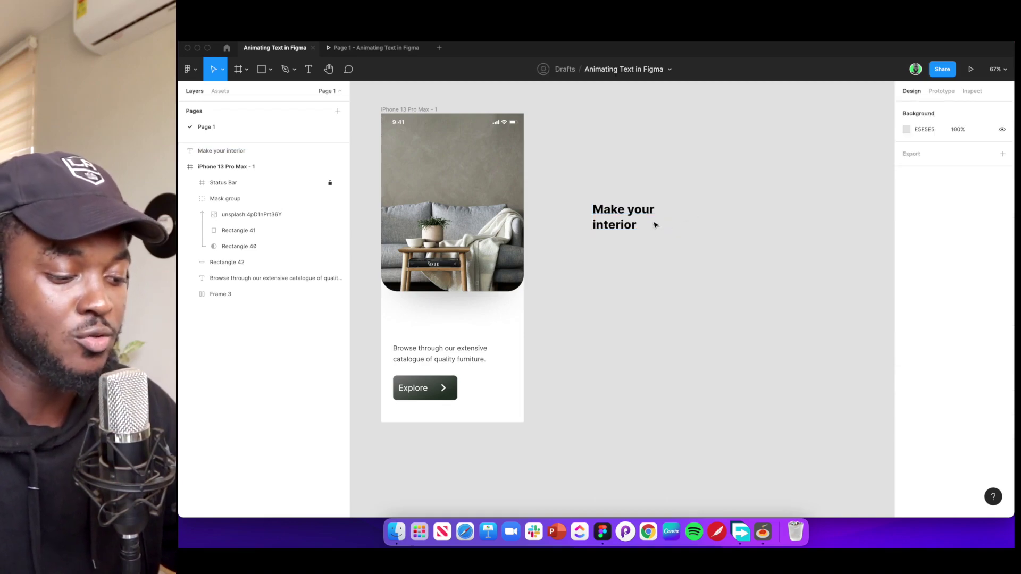
Duplicate the heading text, change the copy to "minimal", and place it directly after "interior" on the second line
left_click(649, 217)
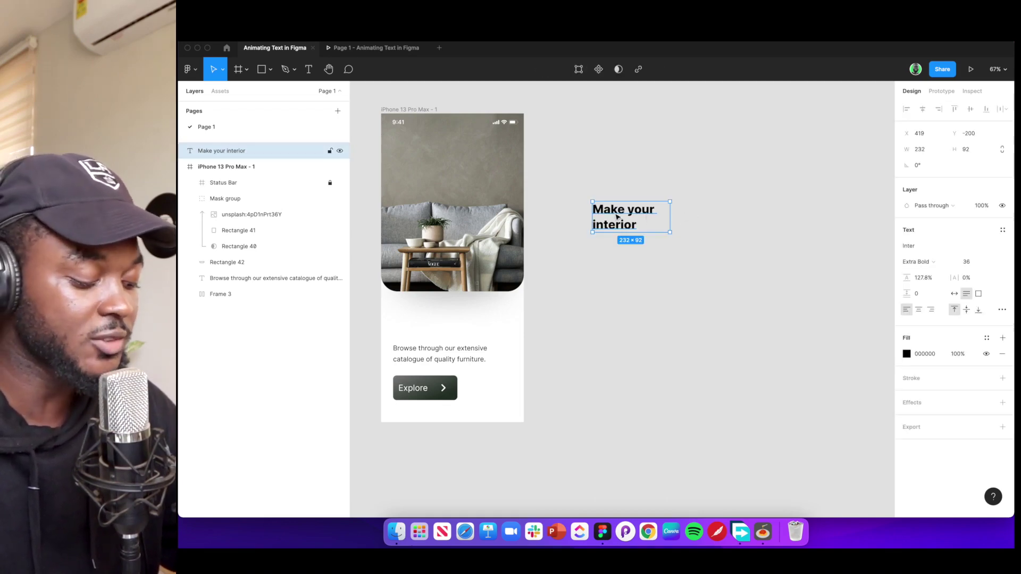
left_click_drag(617, 217, 675, 248, "alt")
double_click(676, 249)
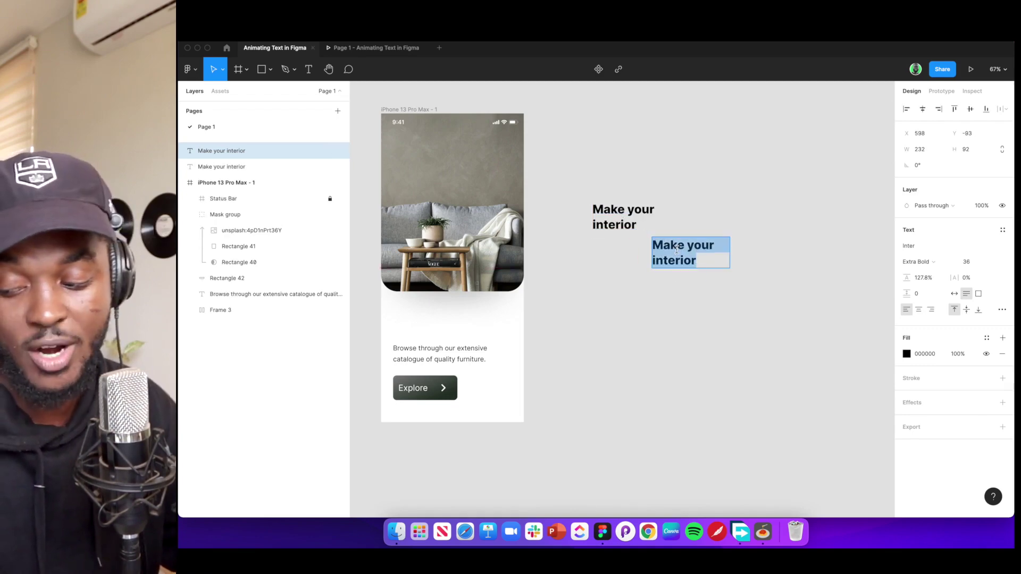
type("m")
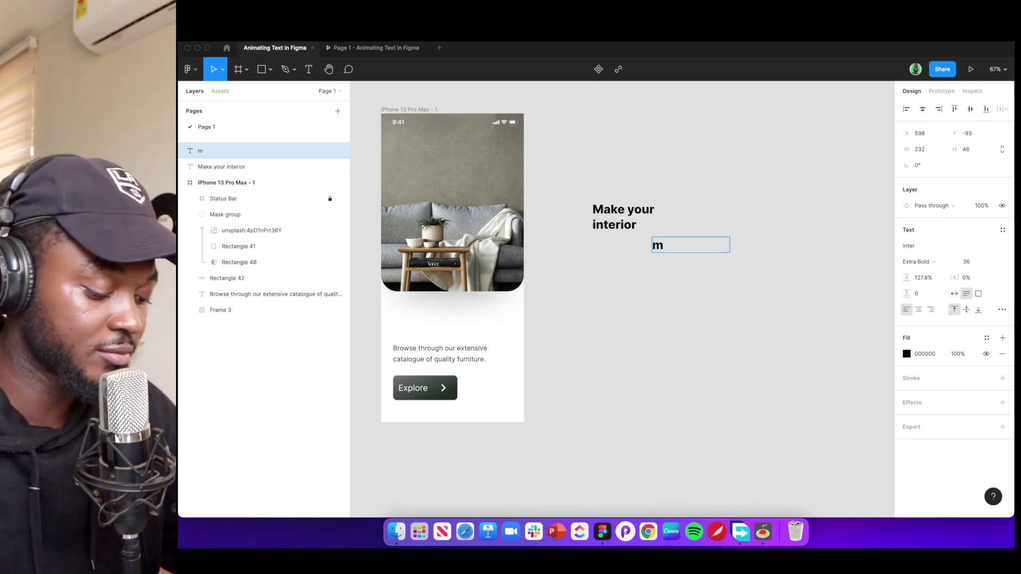
type("inimal")
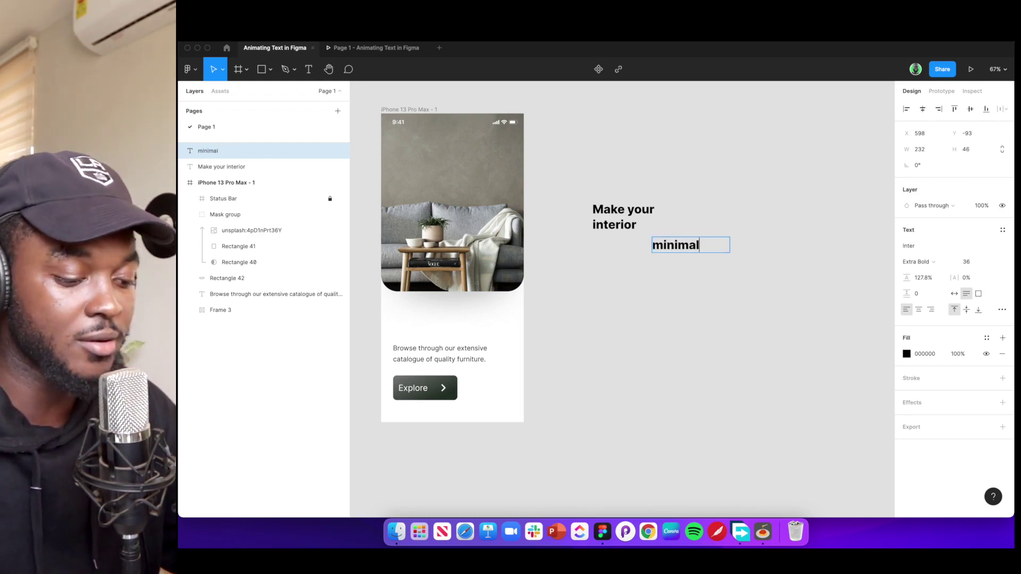
key("Escape")
scroll(683, 245, "up", 10)
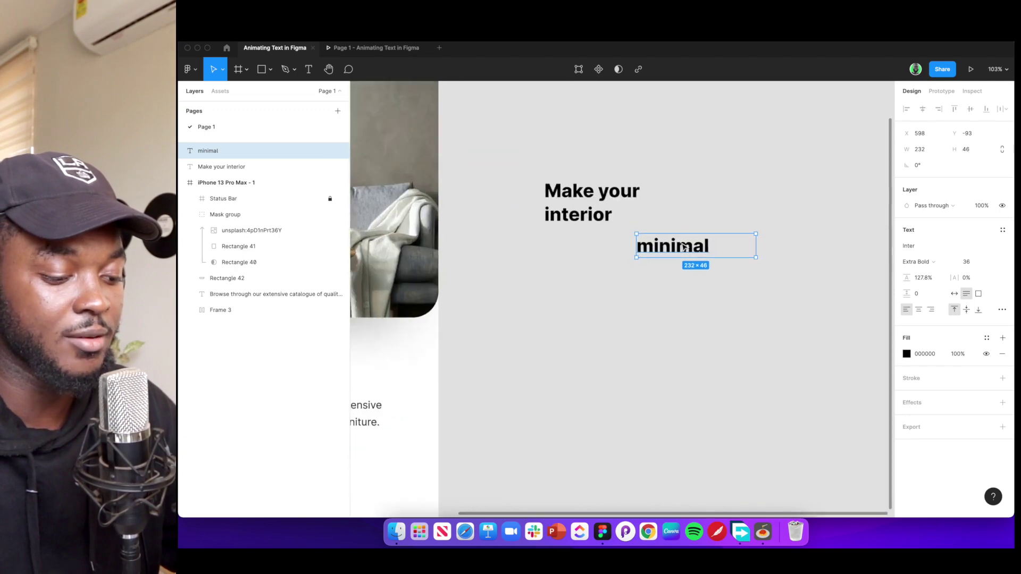
left_click_drag(663, 281, 625, 218)
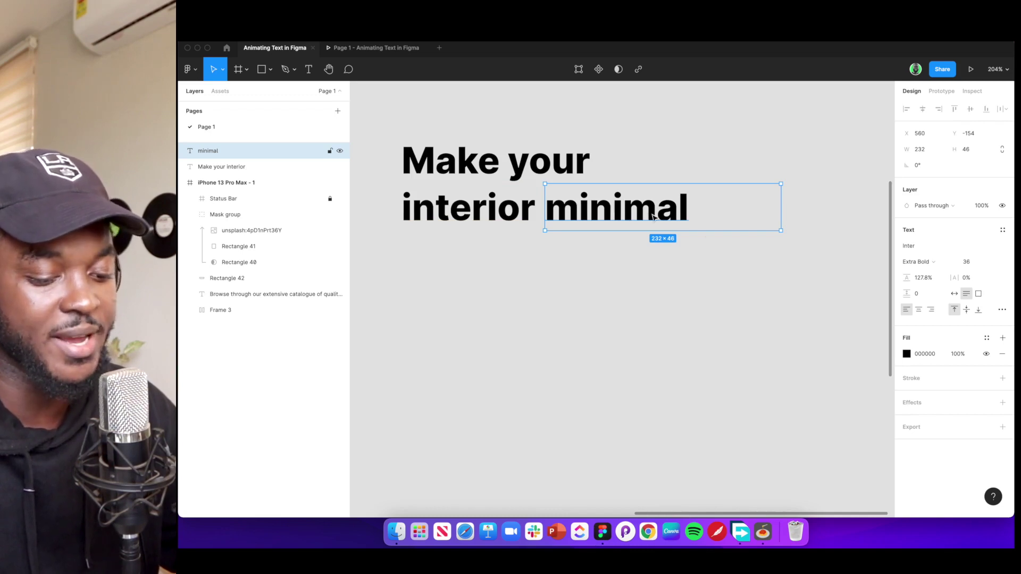
Change the fill of "minimal" to a linear gradient and set its end stop to 100% opacity
left_click(907, 353)
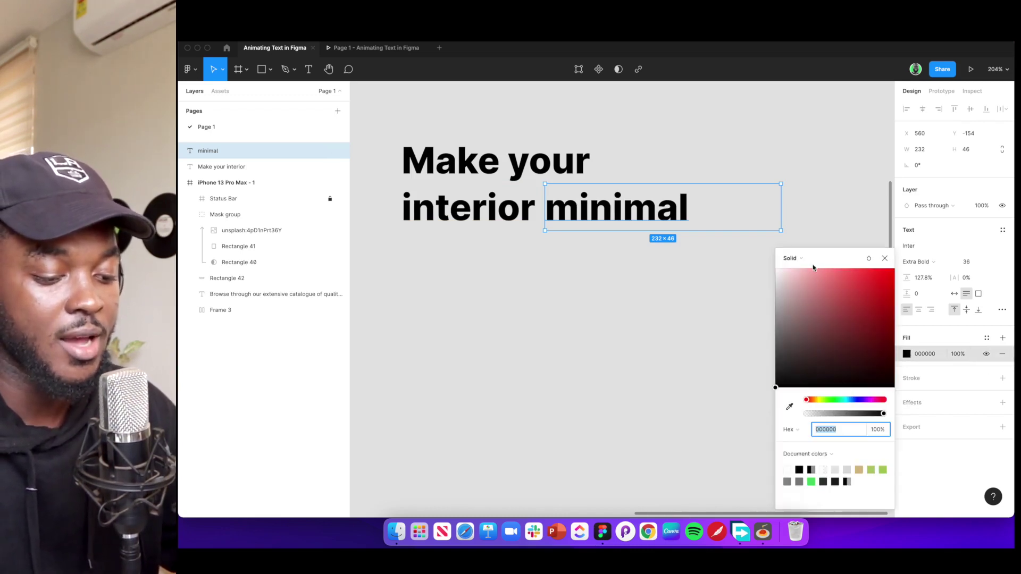
left_click(804, 259)
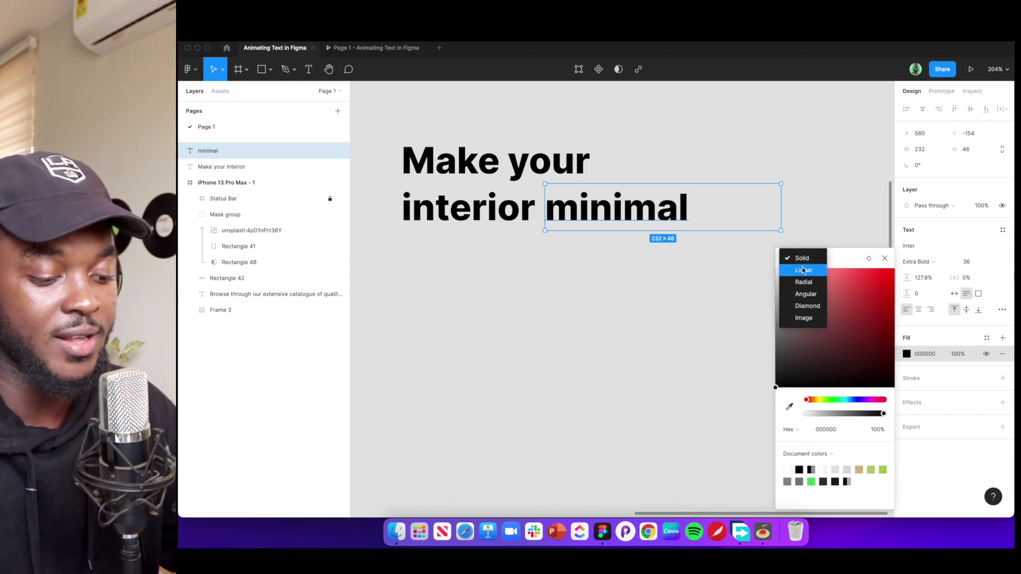
left_click(803, 270)
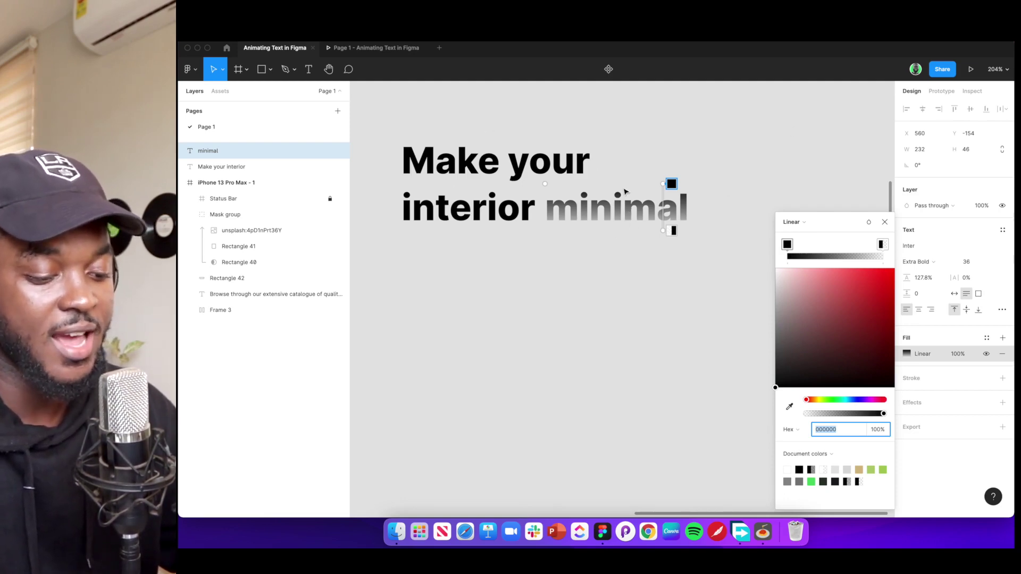
left_click(797, 223)
left_click(797, 222)
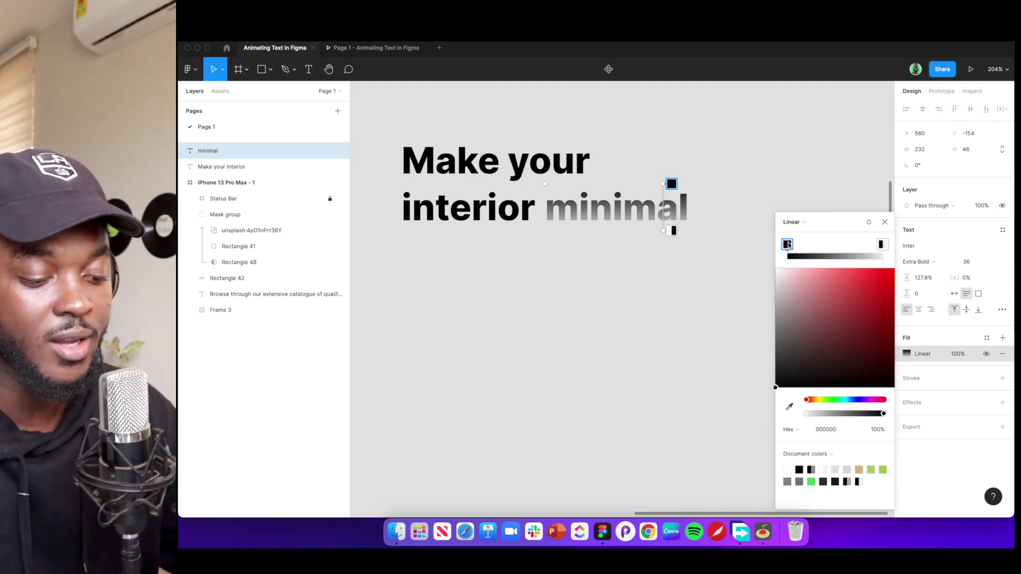
left_click(882, 244)
left_click_drag(813, 417, 886, 414)
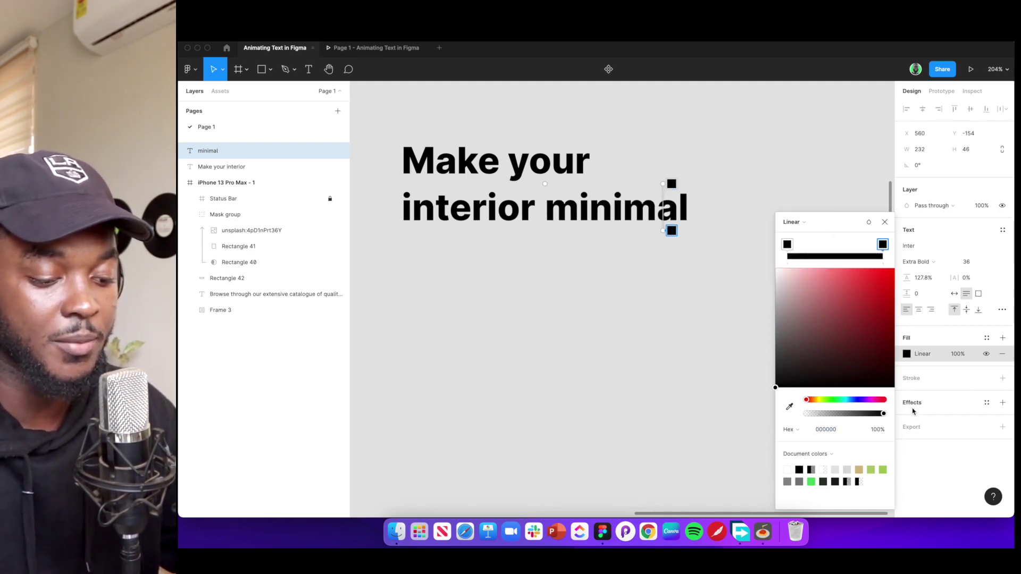
Colour the gradient of "minimal" with 4CD964 at the start stop and A7C957 at the end stop
left_click(789, 245)
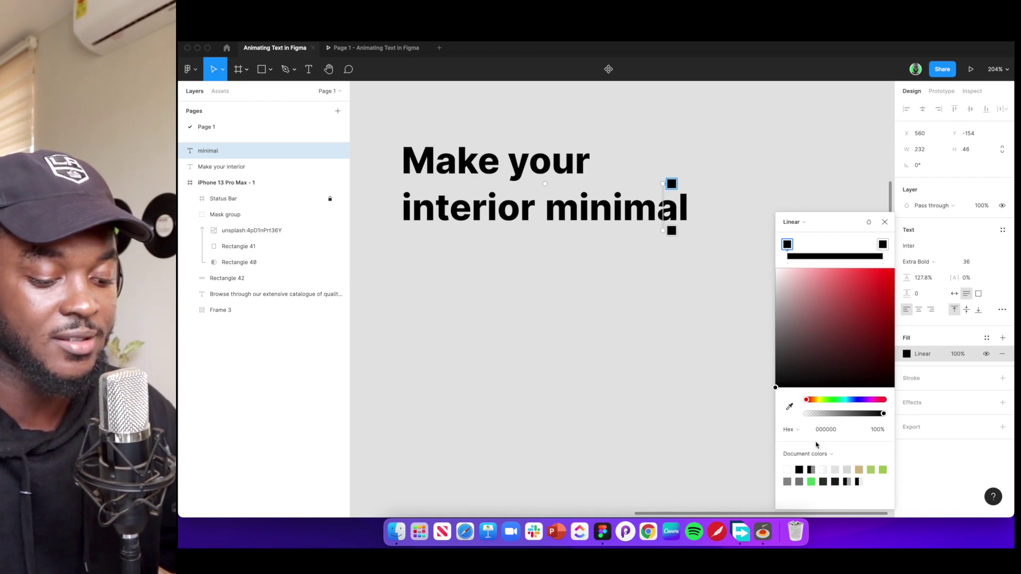
left_click(811, 482)
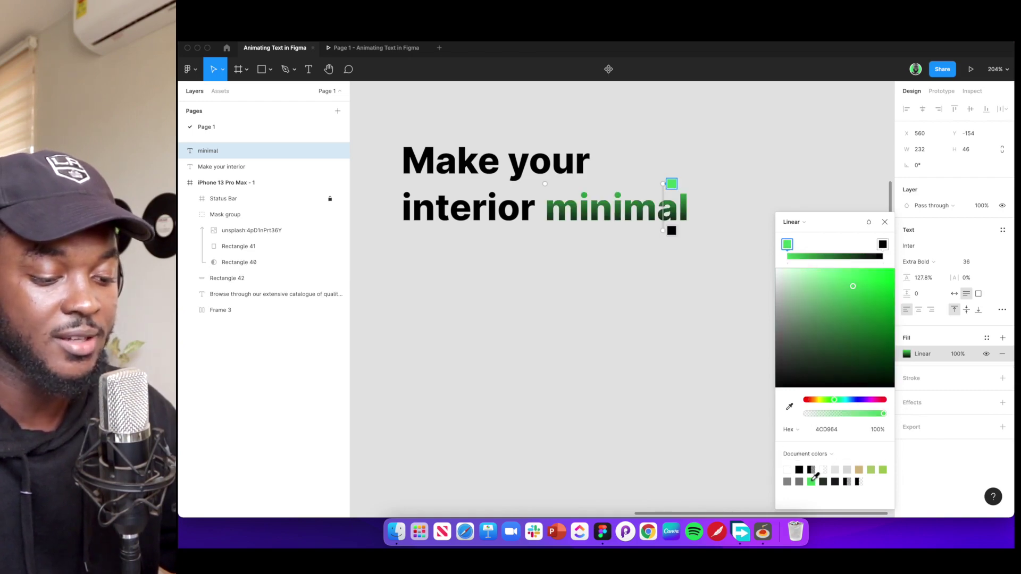
left_click(883, 245)
left_click(884, 470)
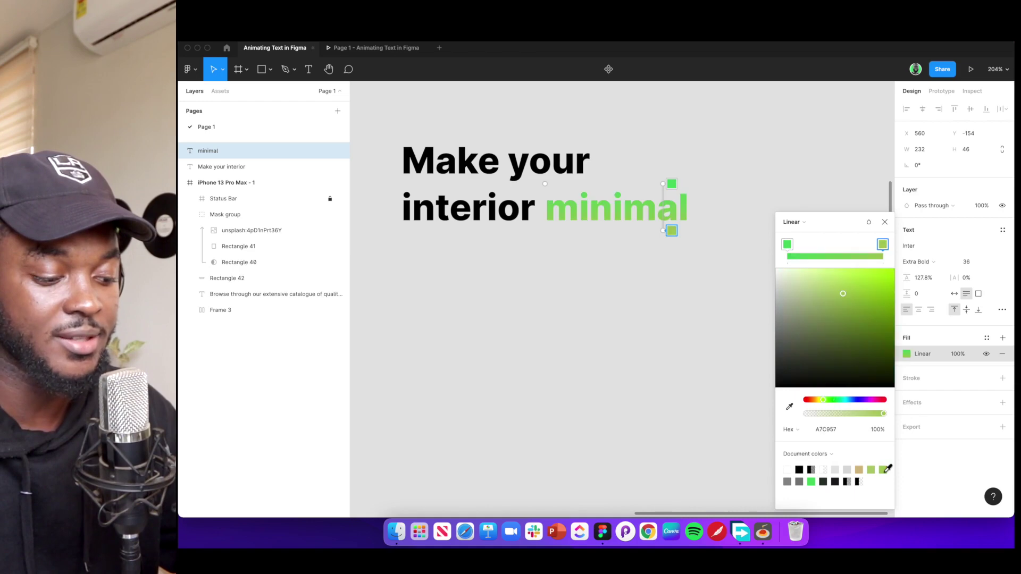
Recolour the gradient's start stop with the light green document colour and its end stop with the darker green 8AAF32
left_click(789, 246)
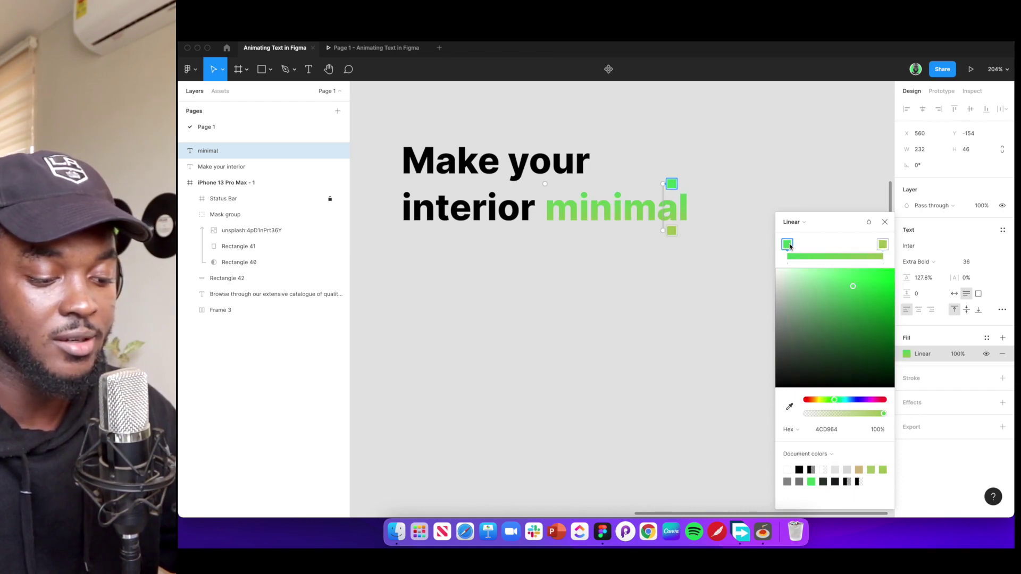
left_click(871, 471)
left_click(884, 245)
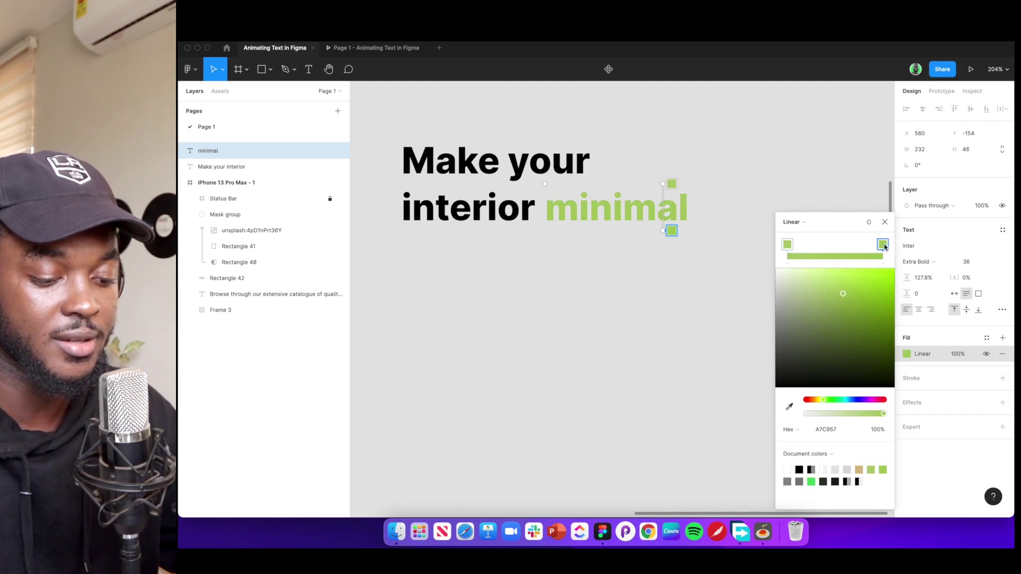
left_click_drag(851, 296, 861, 308)
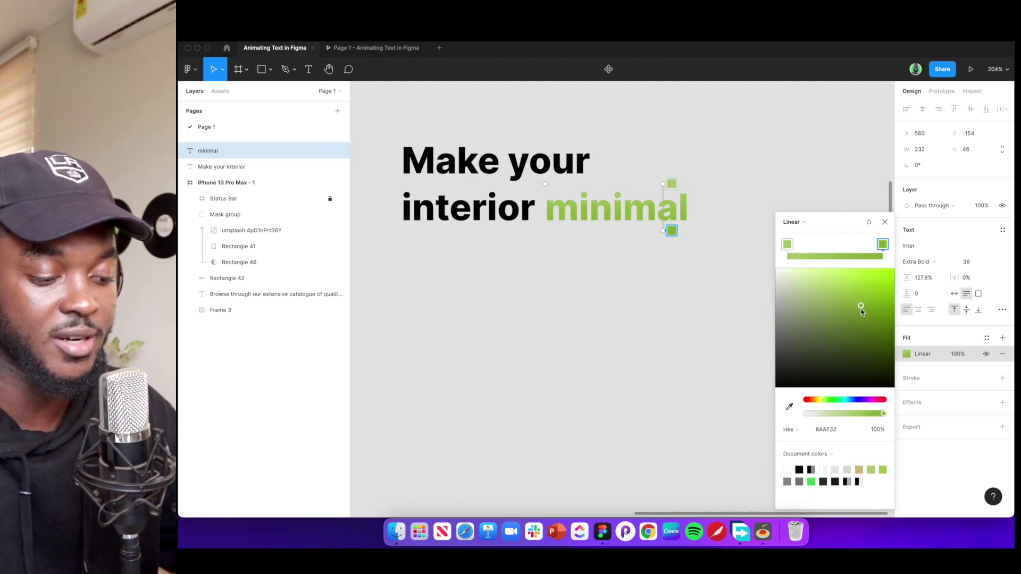
left_click(885, 222)
left_click(791, 314)
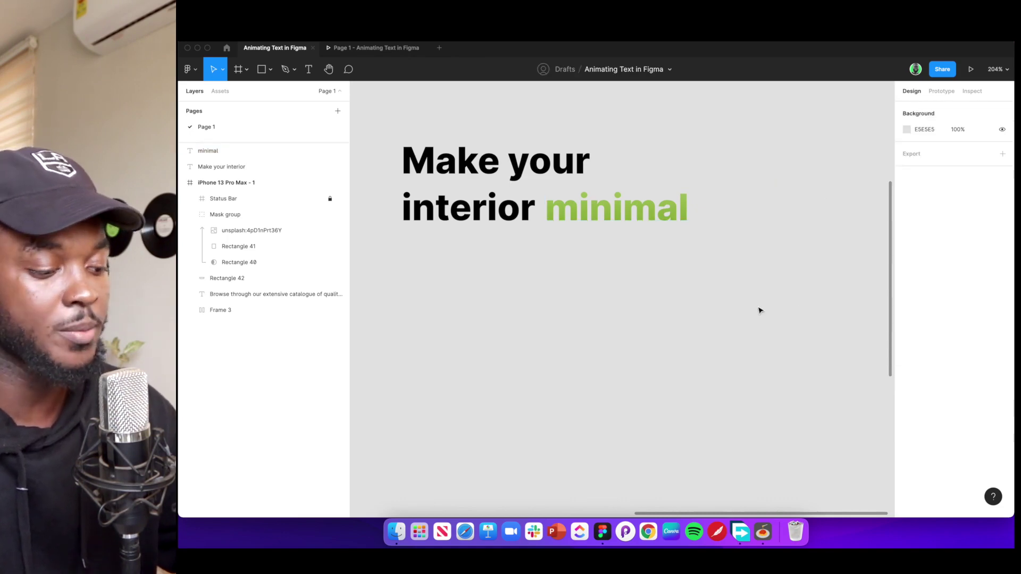
Move both heading texts together into the phone frame, directly above the "Browse through our extensive catalogue" paragraph
scroll(759, 308, "down", 5)
scroll(675, 273, "down", 2)
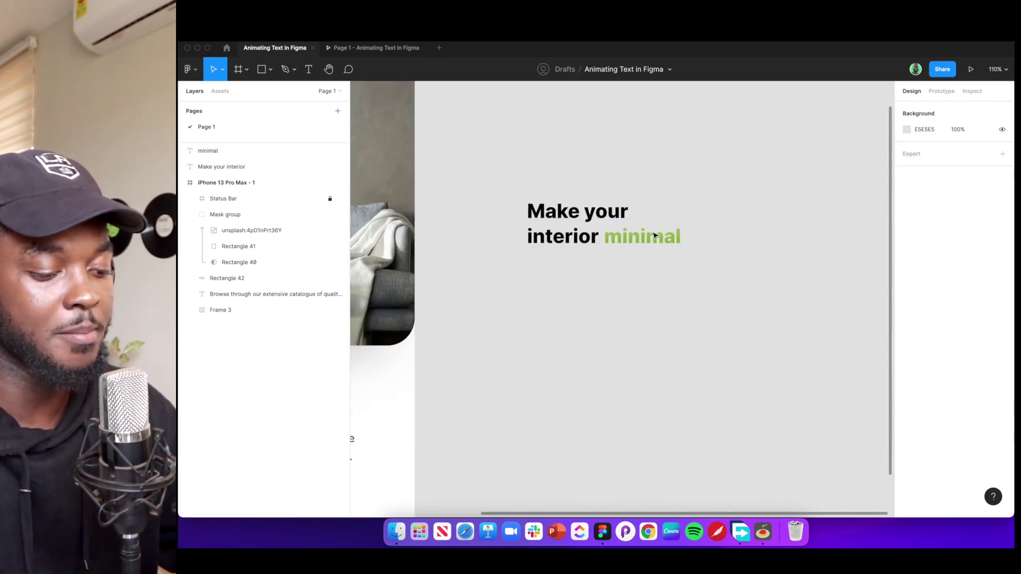
scroll(617, 204, "left", 4)
left_click_drag(587, 158, 766, 253)
scroll(766, 253, "down", 5)
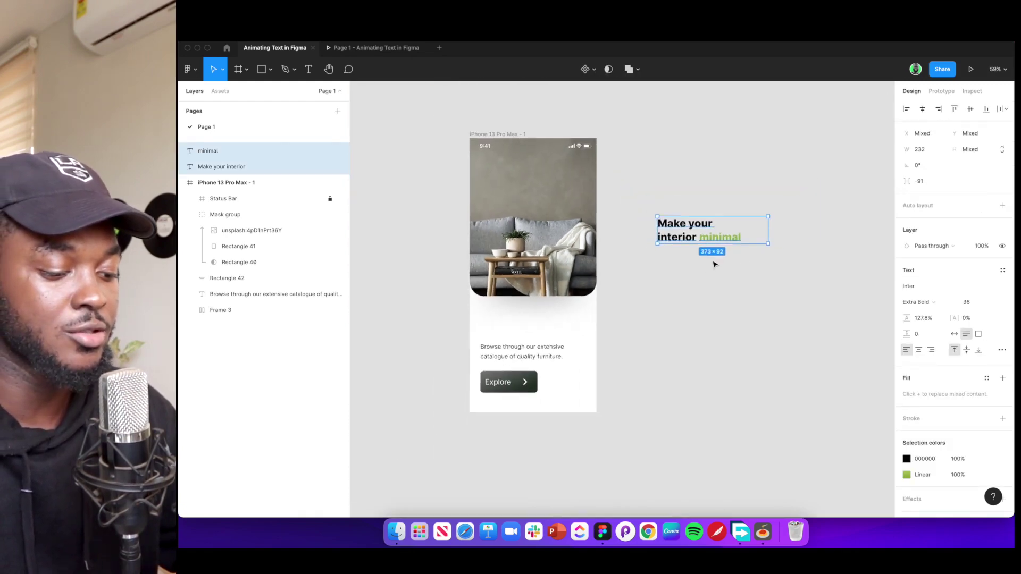
left_click_drag(698, 213, 522, 307)
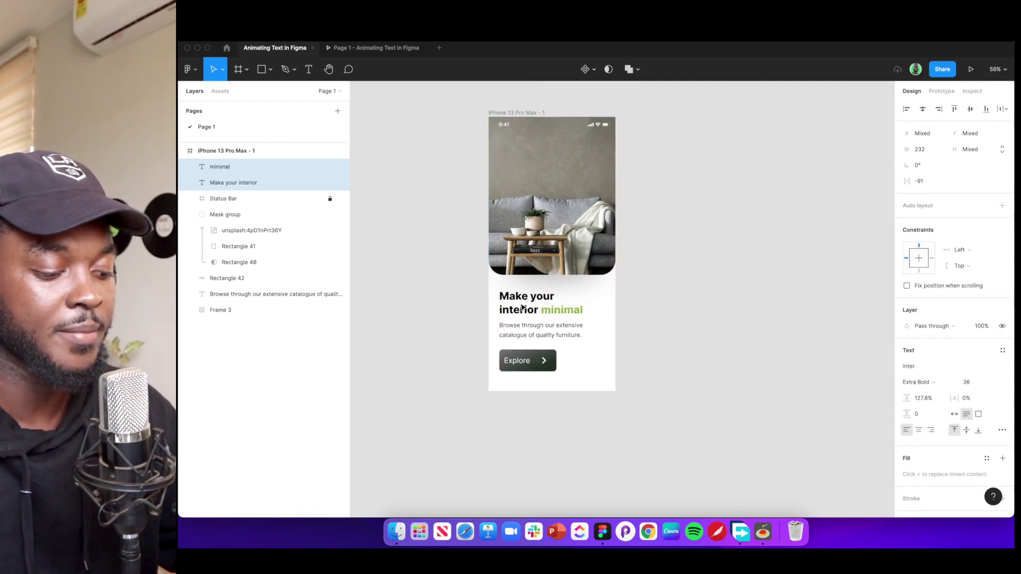
left_click(522, 308)
scroll(522, 307, "up", 2)
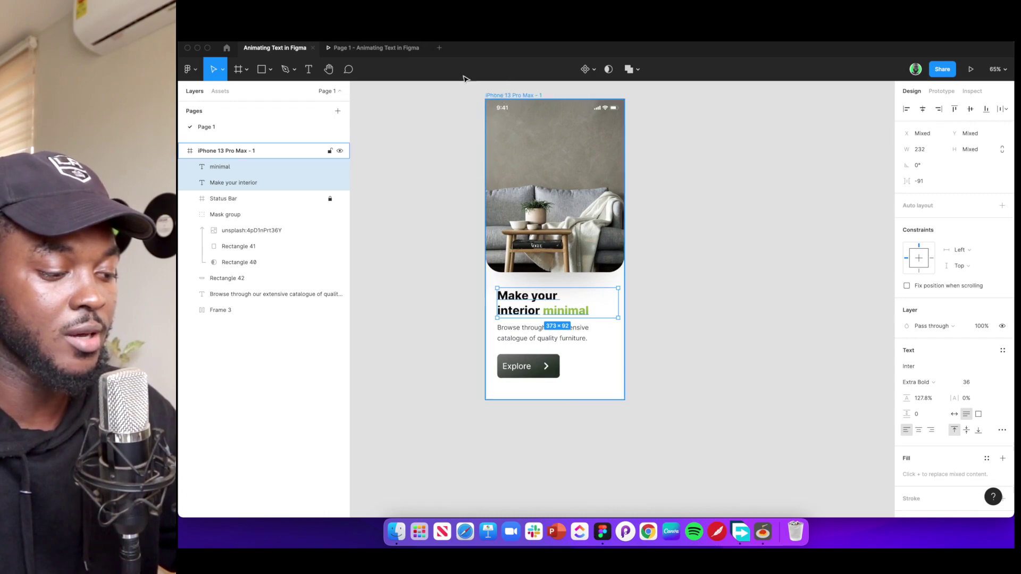
Preview the phone screen with its finished heading in the prototype presentation, and return to the design file
key("Escape")
left_click(973, 71)
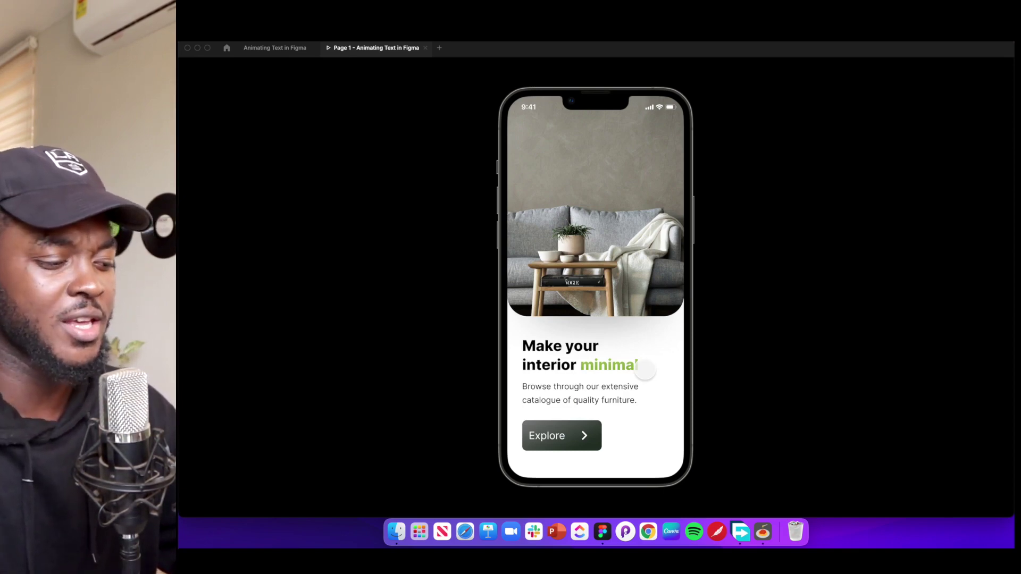
left_click(297, 48)
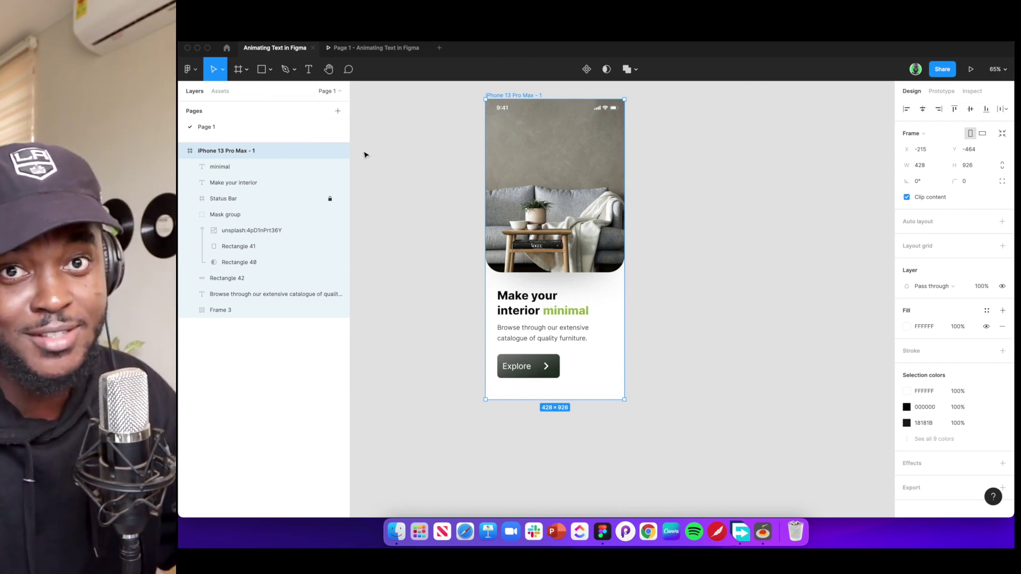
Move the "Make your interior" and "minimal" texts out of the phone frame onto the empty canvas beside it
left_click(537, 321)
left_click(558, 313, "shift")
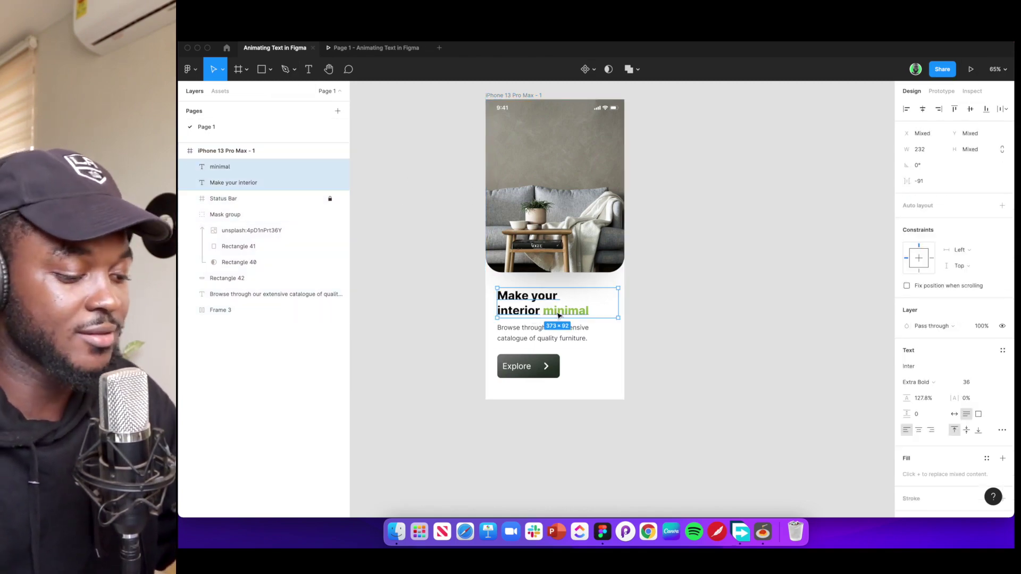
key("super+x")
key("super+v")
scroll(717, 232, "right", 5)
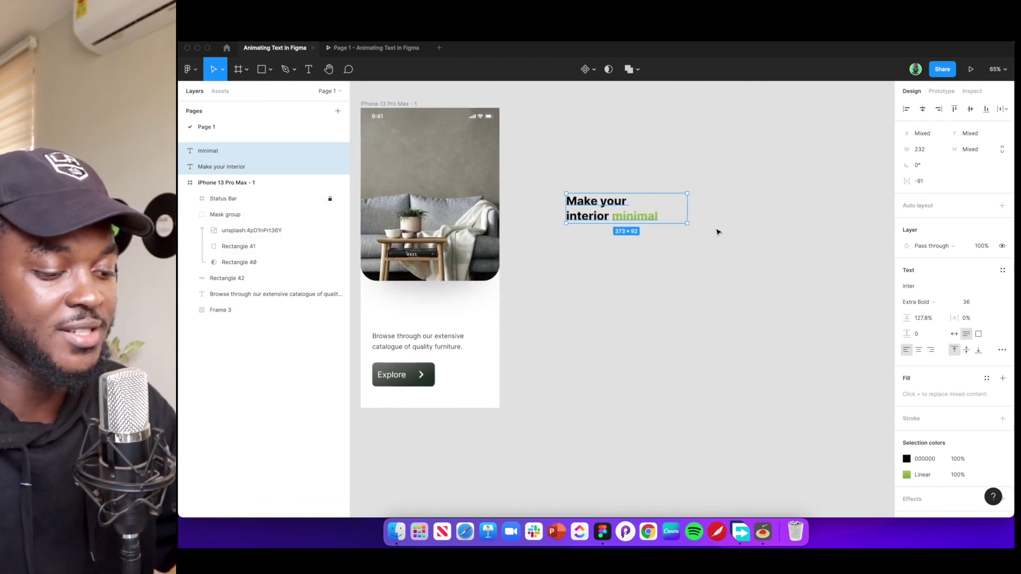
Narrow the "minimal" text box to about 159 px wide
left_click(673, 232)
left_click(634, 220)
scroll(635, 221, "up", 5)
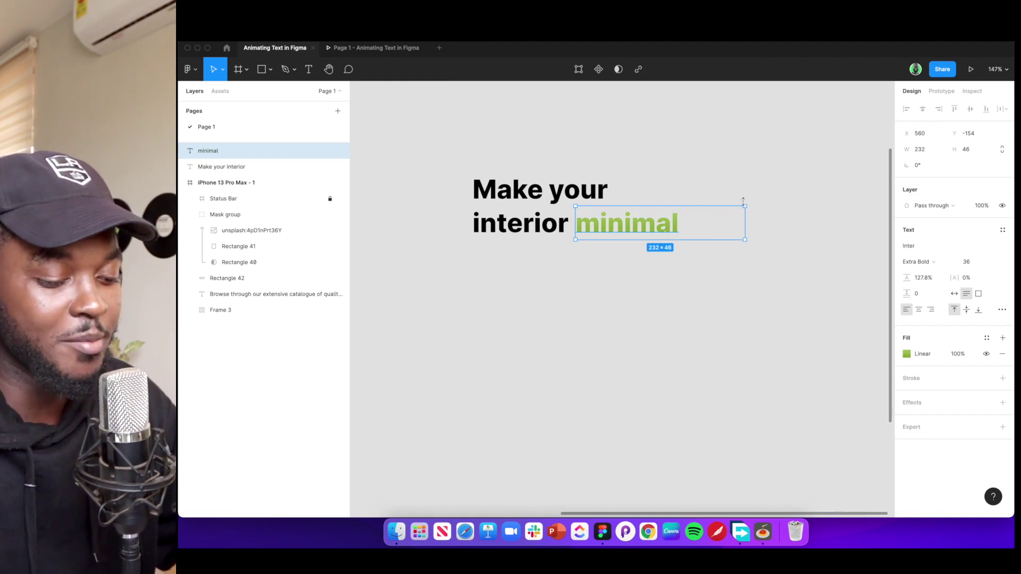
left_click_drag(747, 222, 692, 226)
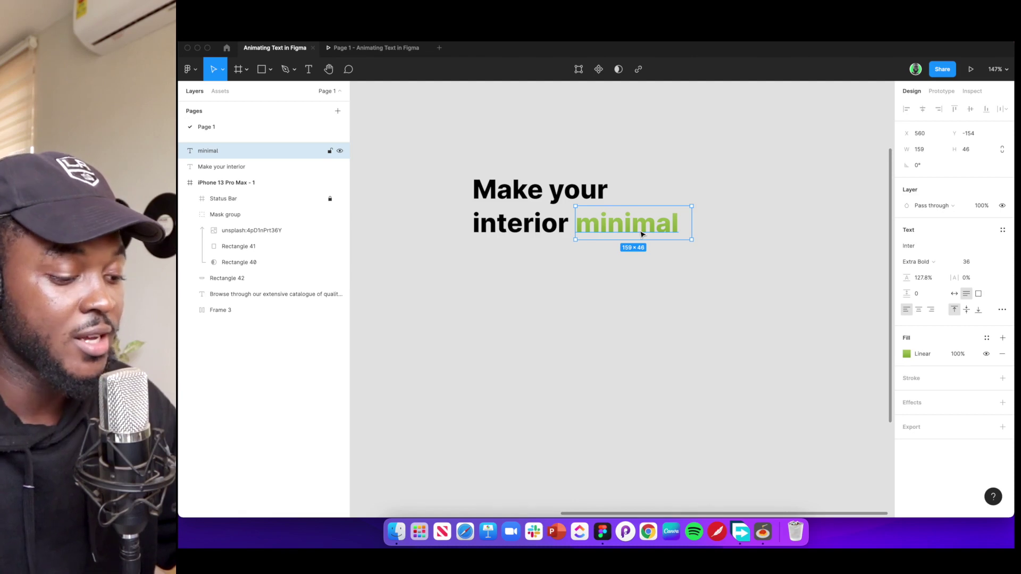
Wrap the "minimal" text in an auto layout frame and set the layout direction to vertical
key("shift+a")
left_click(660, 226)
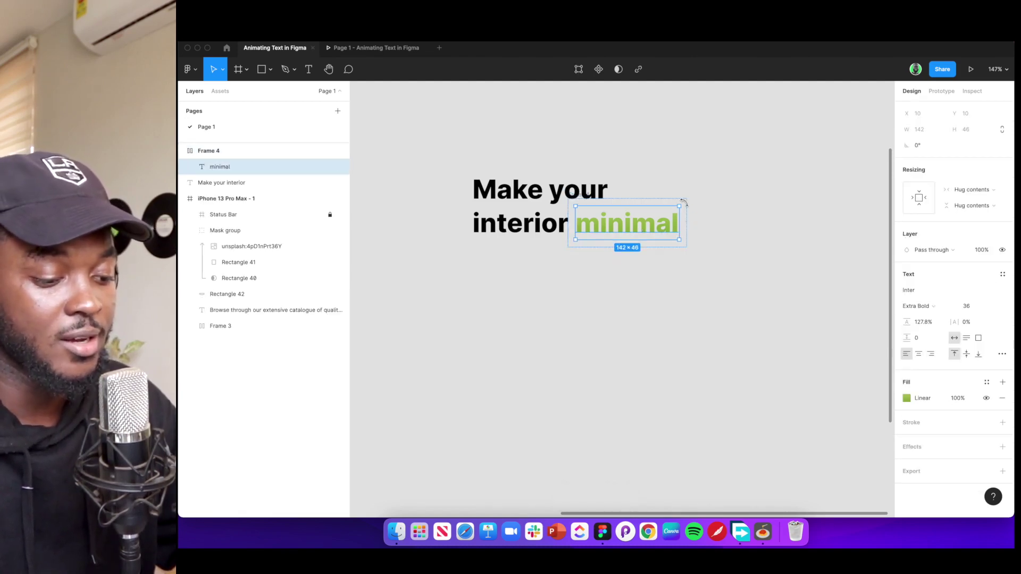
left_click(684, 202)
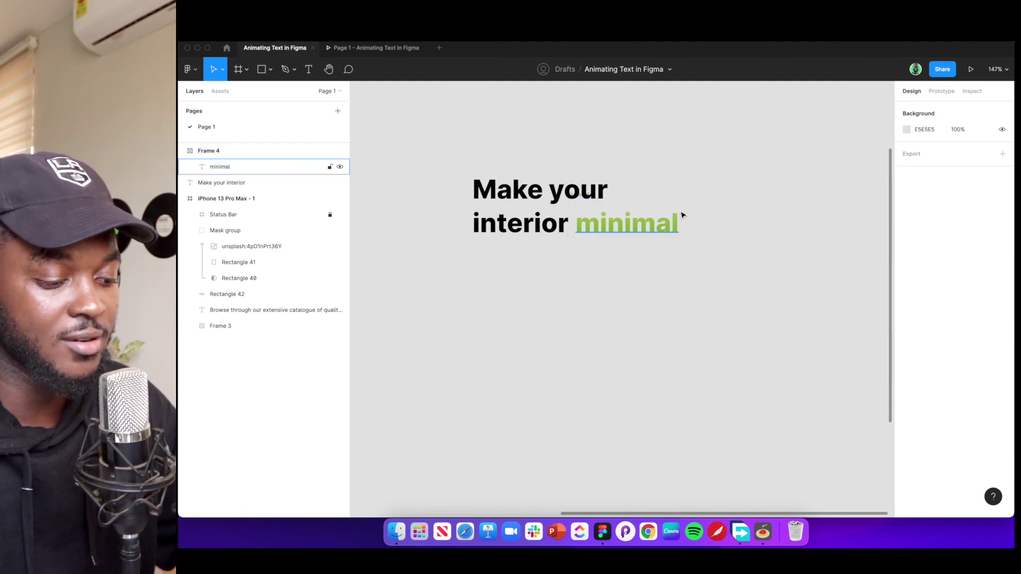
left_click(588, 199)
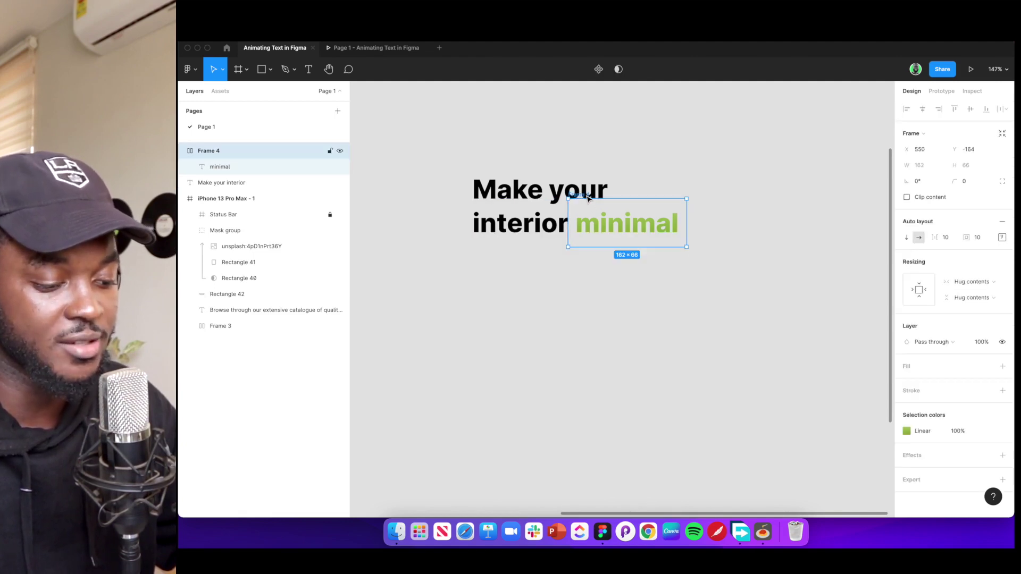
left_click(907, 238)
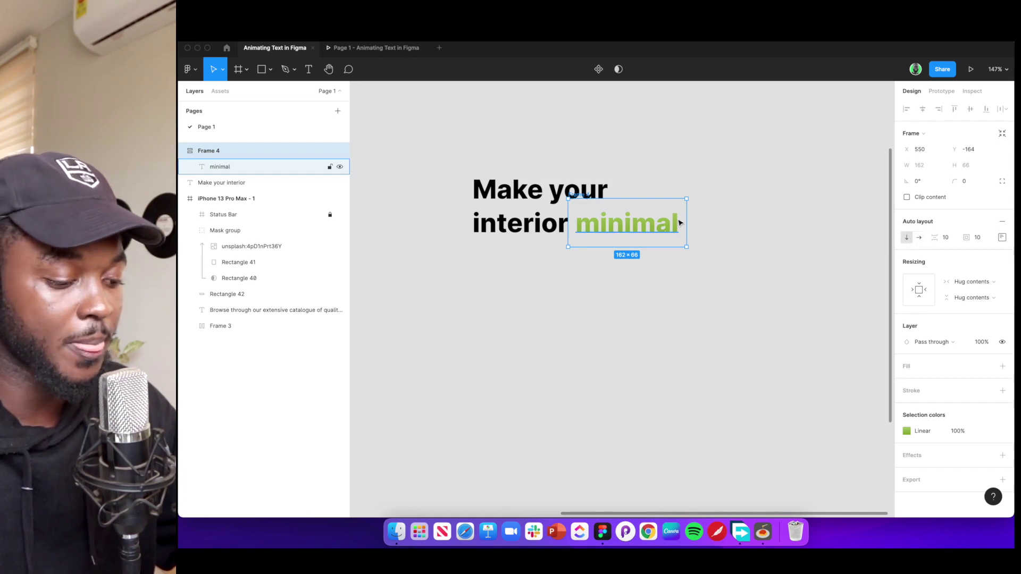
Duplicate the "minimal" text four times inside its auto layout frame to stack five copies vertically
key("super+v")
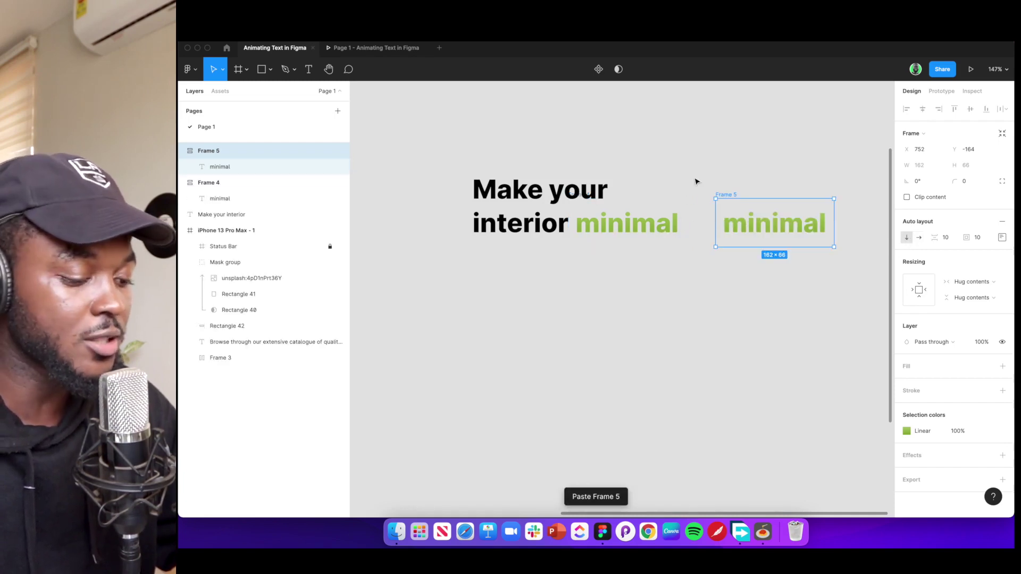
key("super+z")
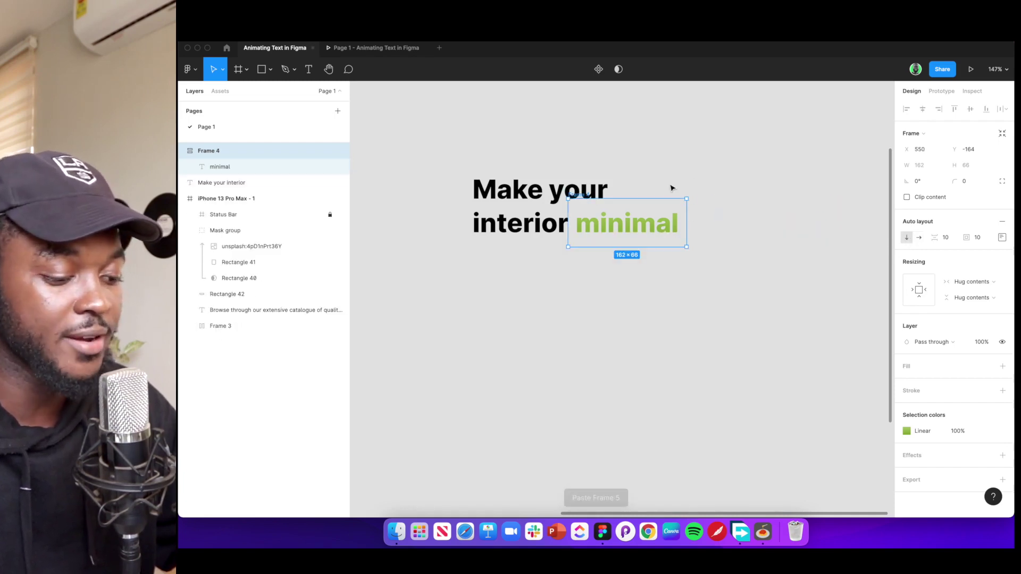
left_click(243, 167)
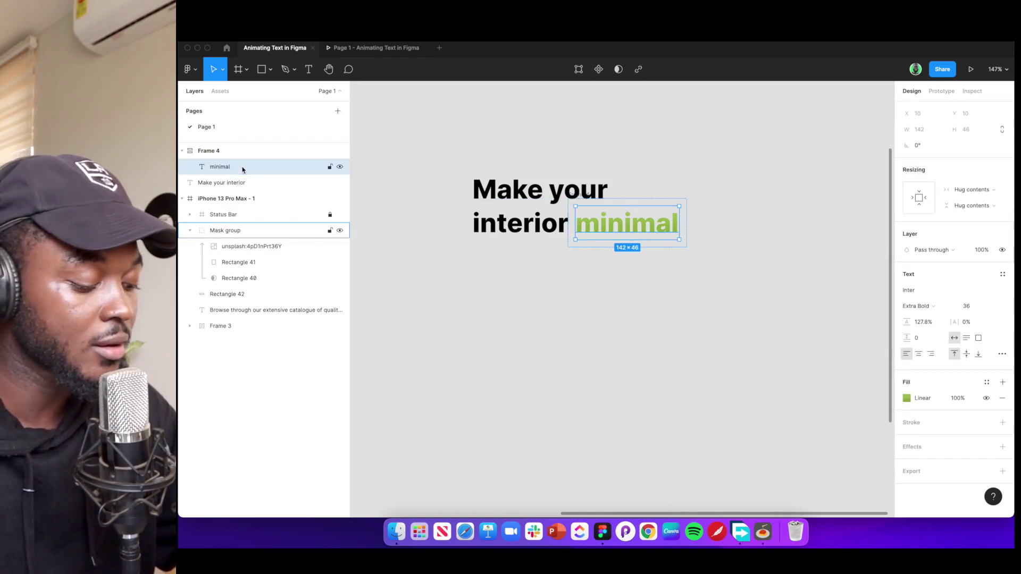
key("super+v")
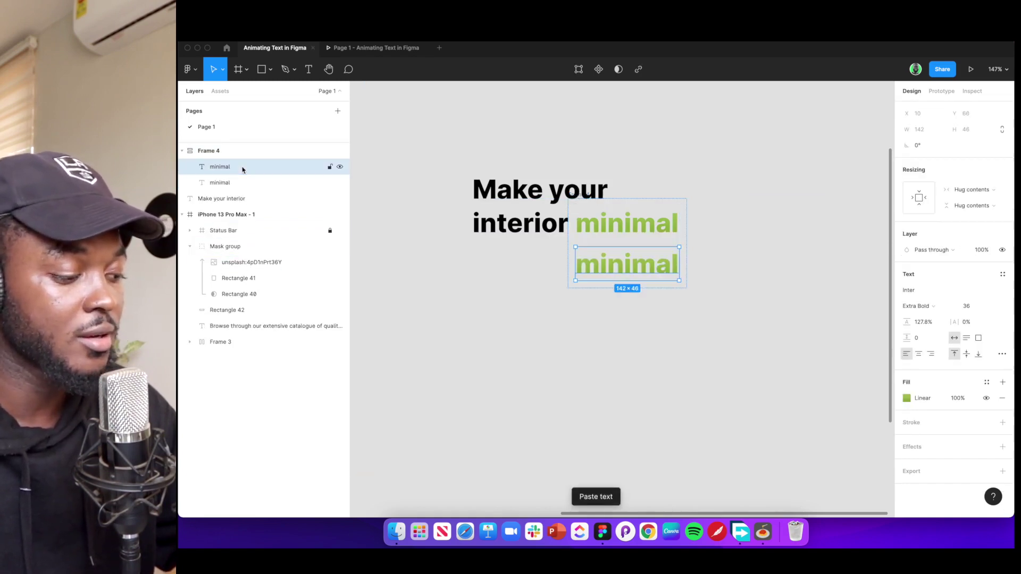
key("super+v")
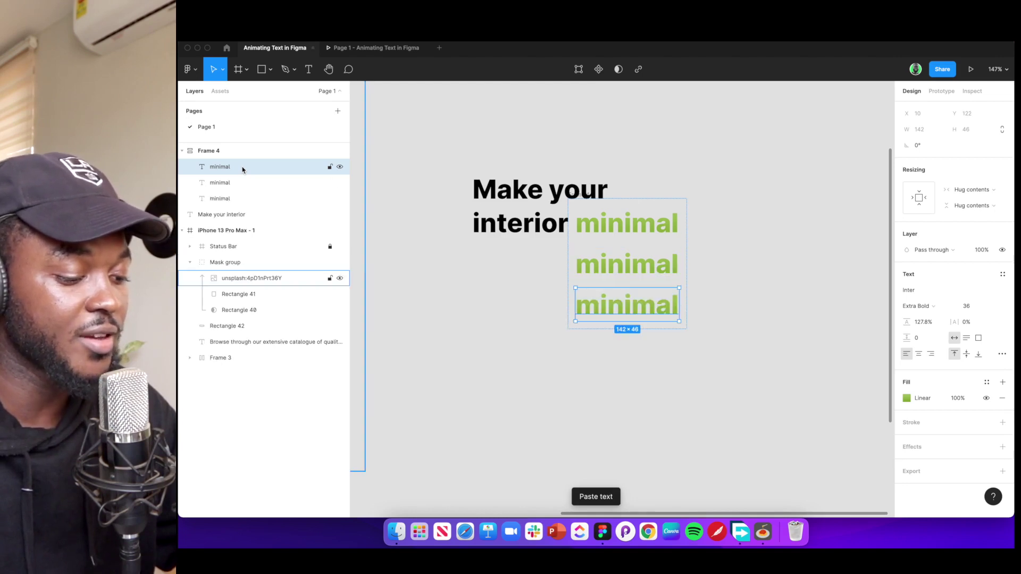
key("super+v")
key("super+v")
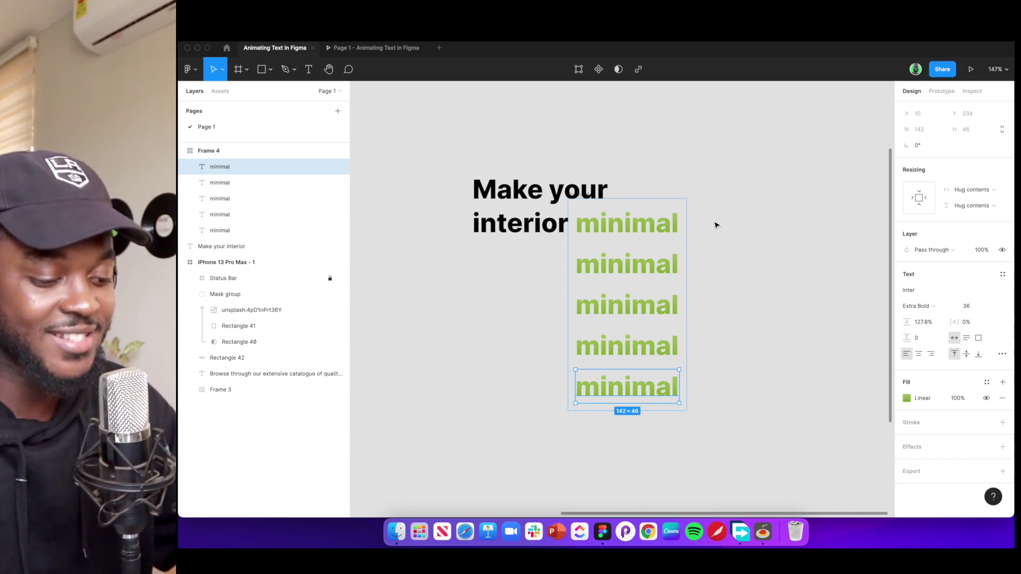
Turn on Clip content for the stacked word frame and test the clipping by temporarily shortening the frame to its first word
scroll(662, 187, "down", 4)
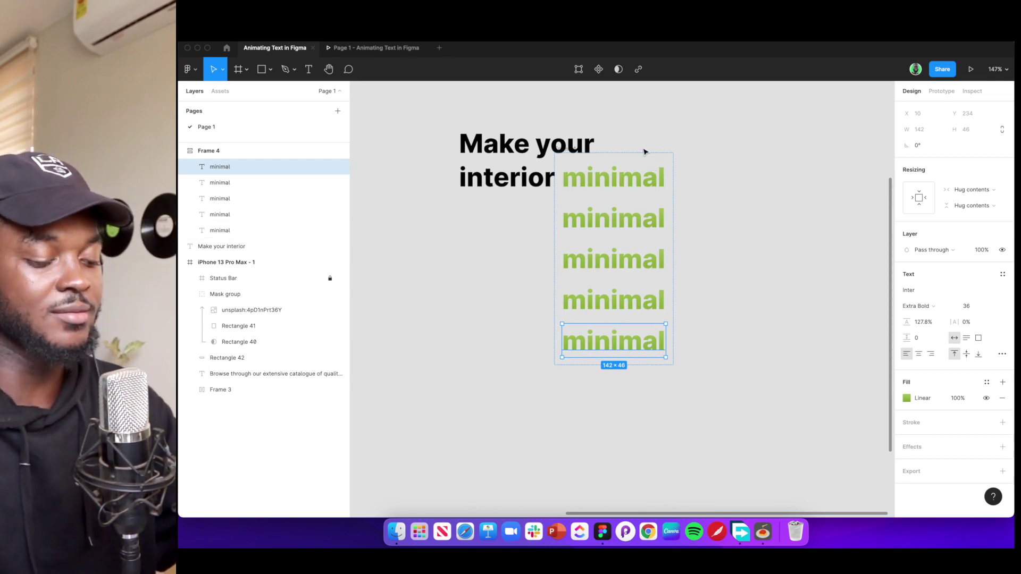
left_click(660, 155)
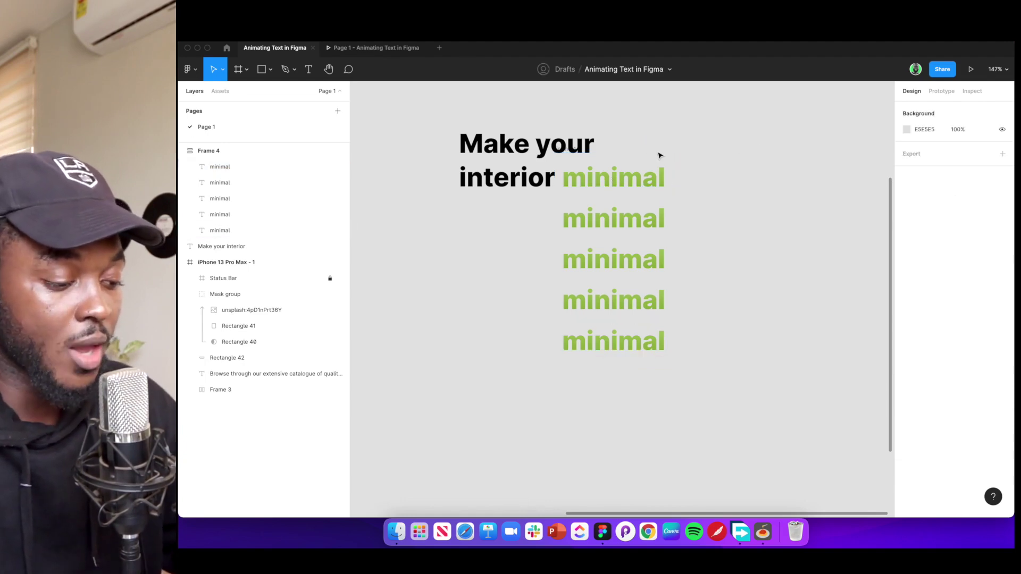
left_click(215, 156)
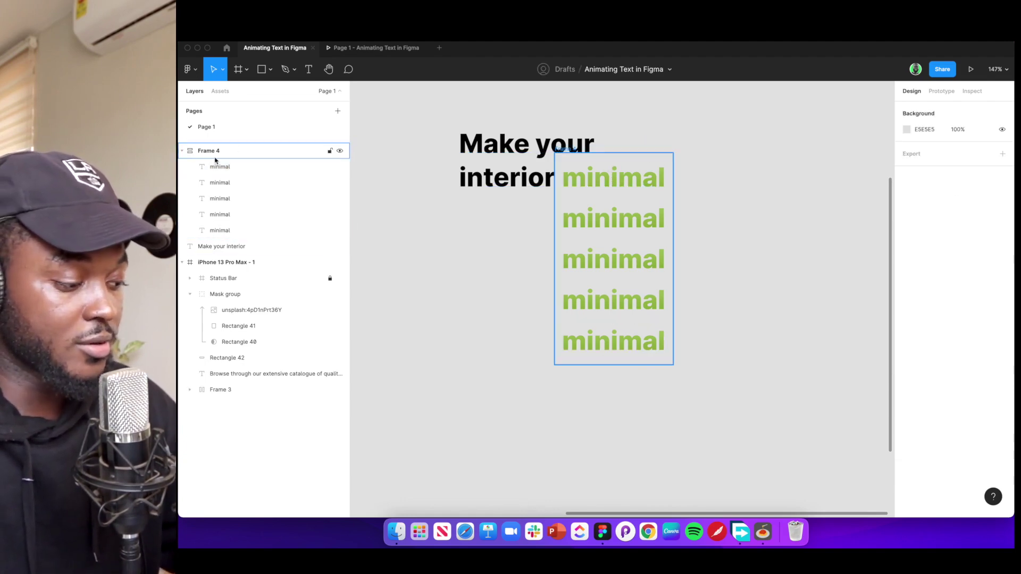
left_click(210, 154)
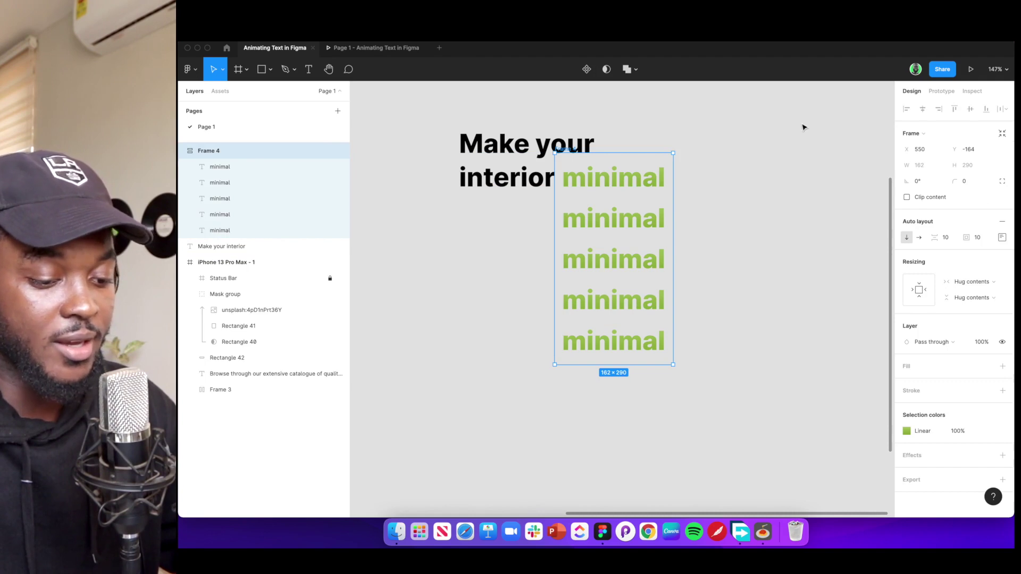
left_click(907, 198)
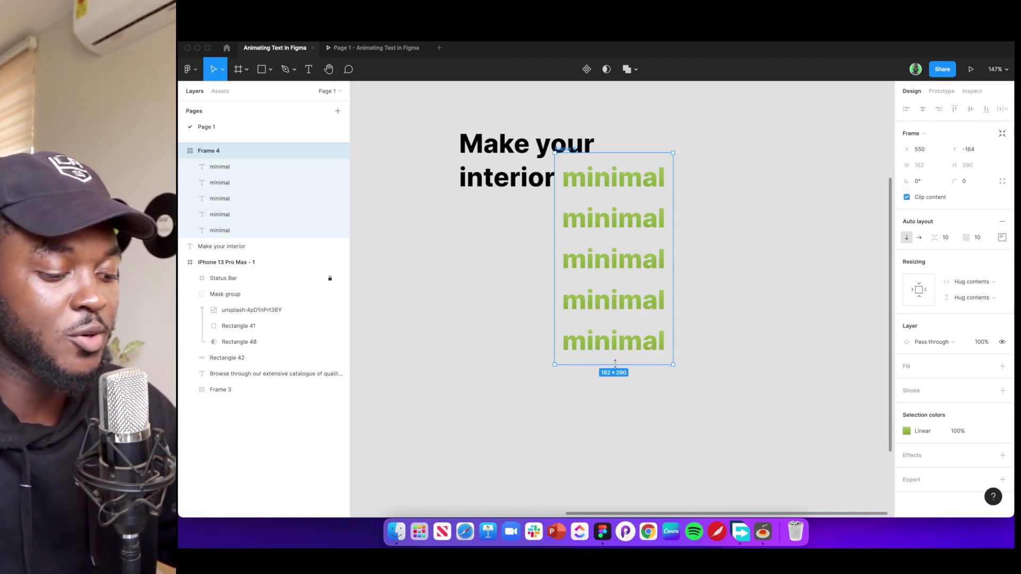
left_click_drag(615, 364, 601, 193)
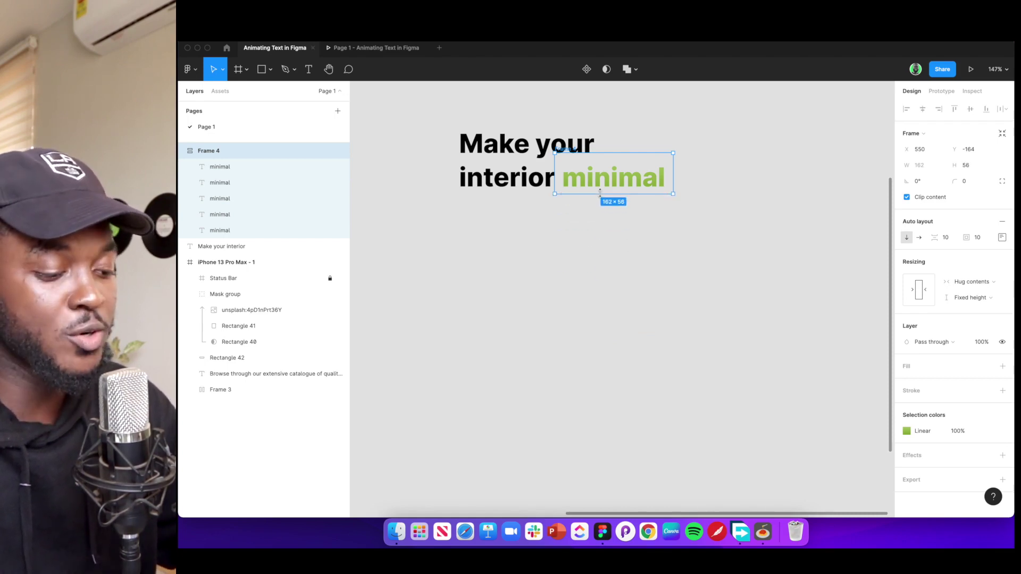
double_click(601, 194)
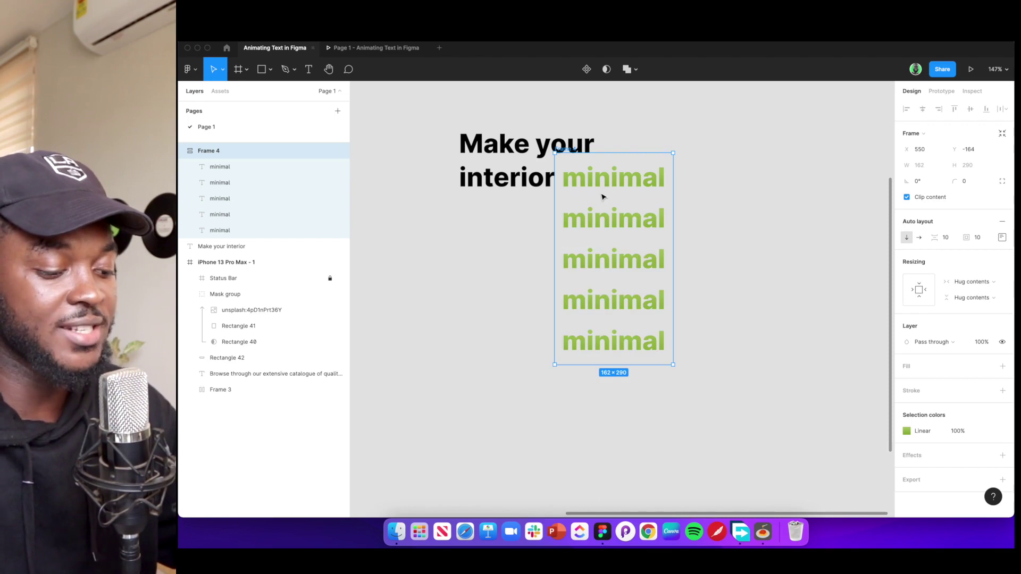
Replace the second word in the stack with "modern" and the third with "cozy"
left_click(601, 227)
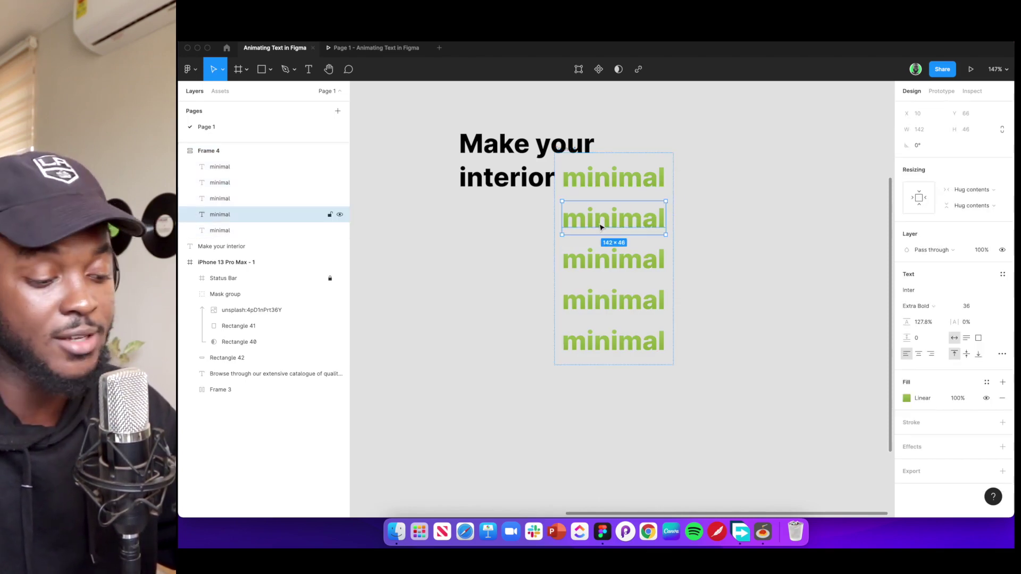
double_click(599, 223)
type("modern")
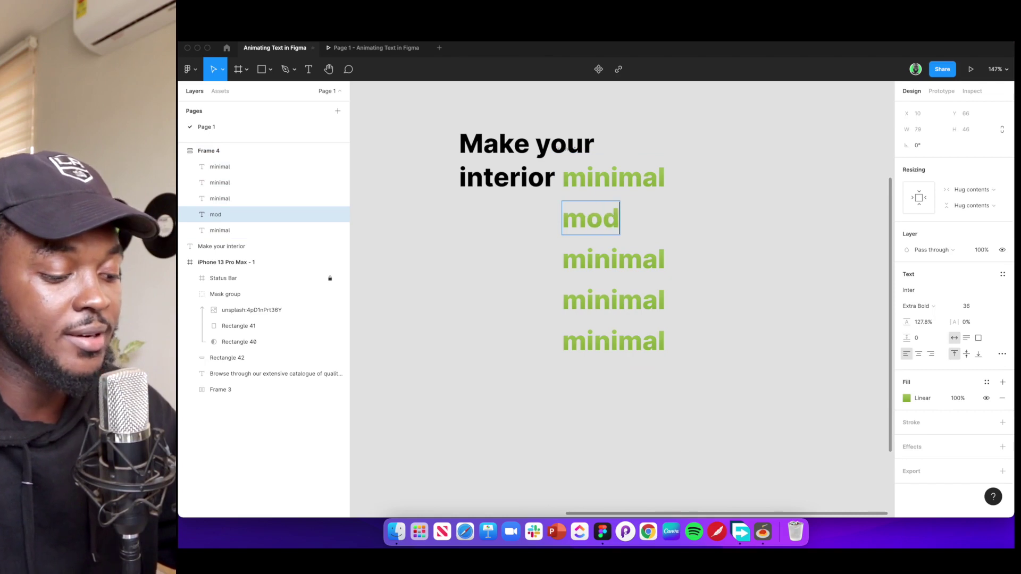
double_click(596, 259)
double_click(596, 259)
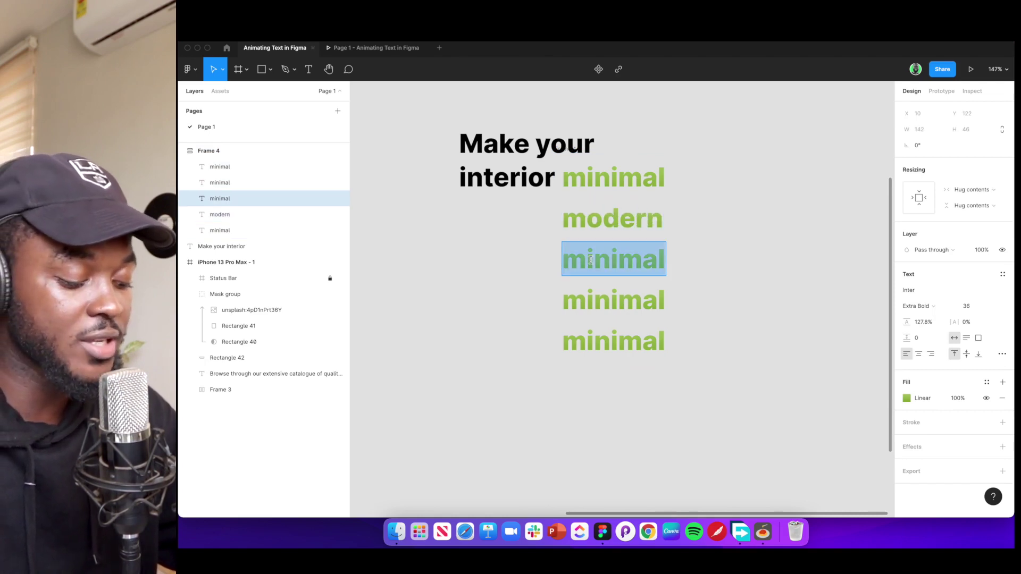
type("cos")
key("BackSpace")
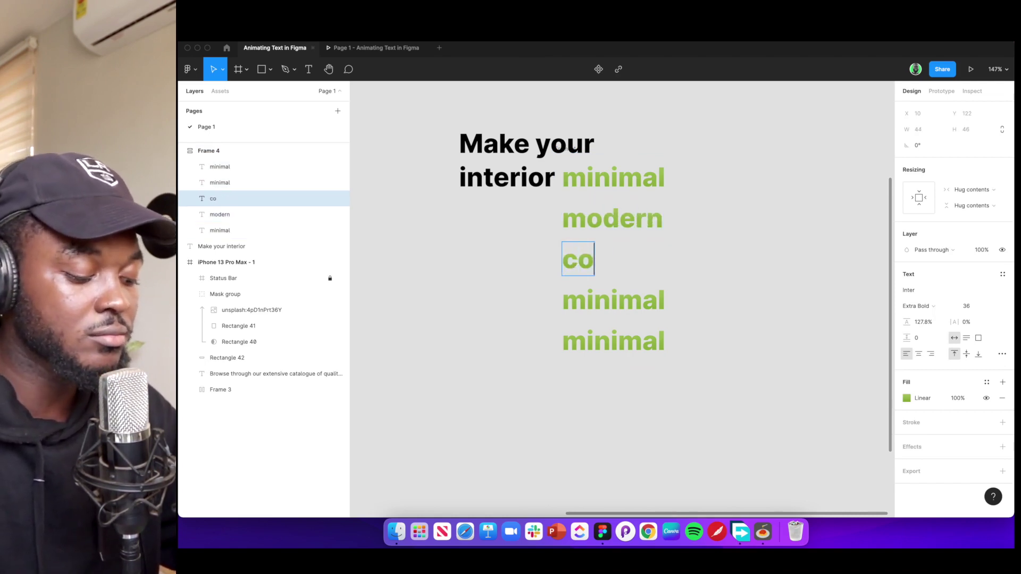
type("zy")
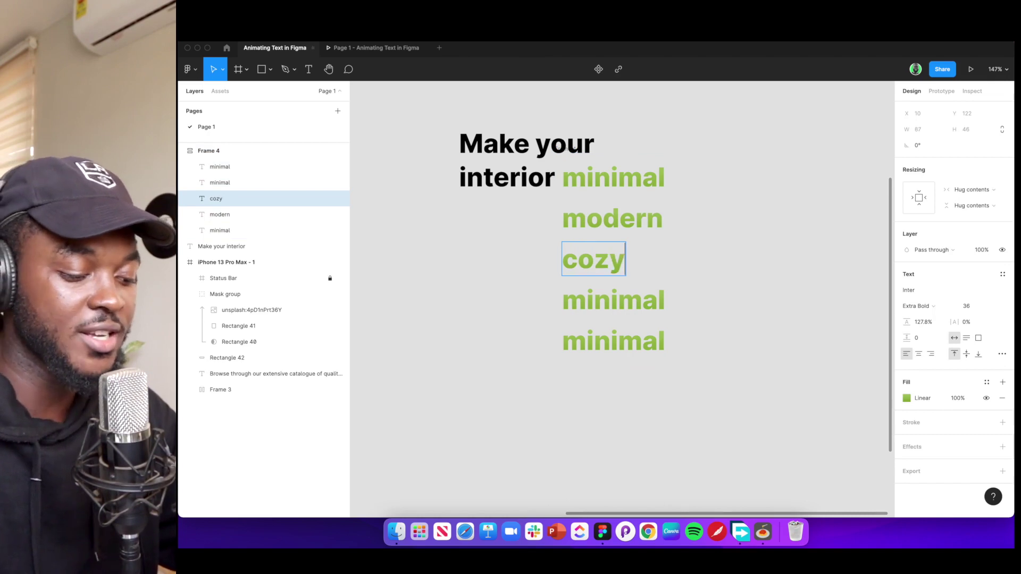
Replace the fourth word in the stack with "homey" and the fifth with "welcoming"
double_click(571, 303)
double_click(571, 303)
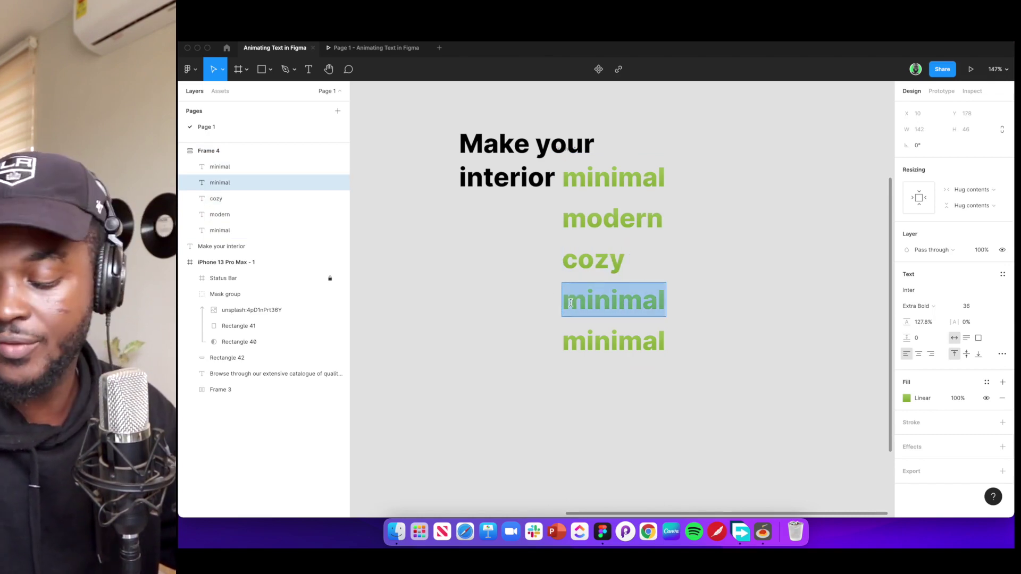
type("homey")
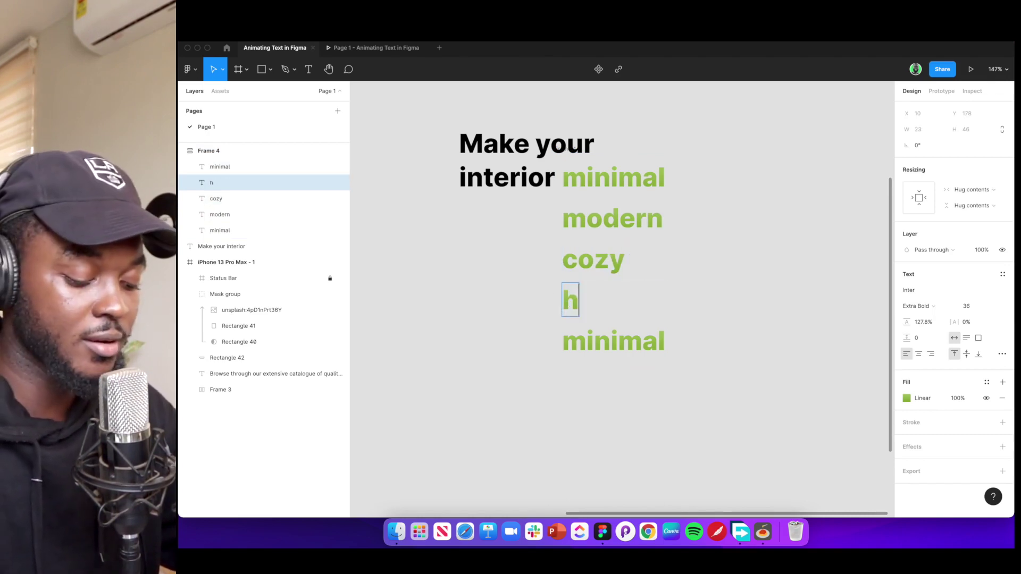
double_click(580, 332)
type("welcoming")
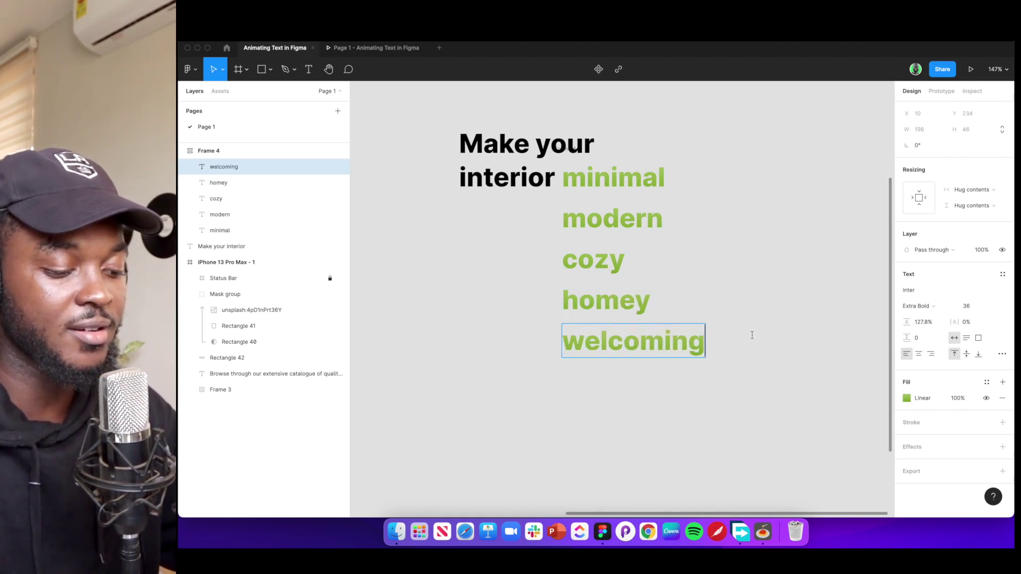
key("Escape")
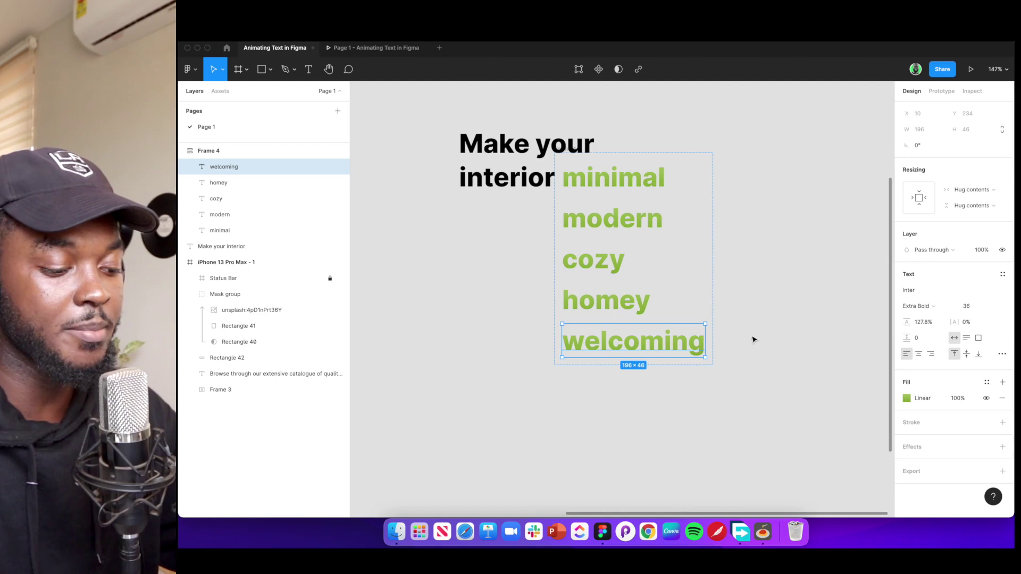
left_click(679, 232)
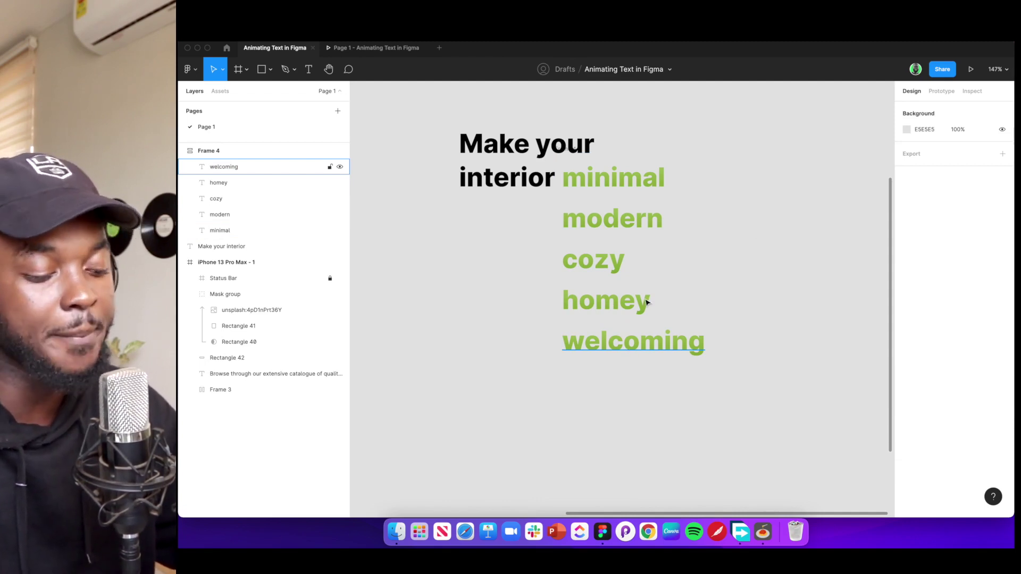
left_click(604, 186)
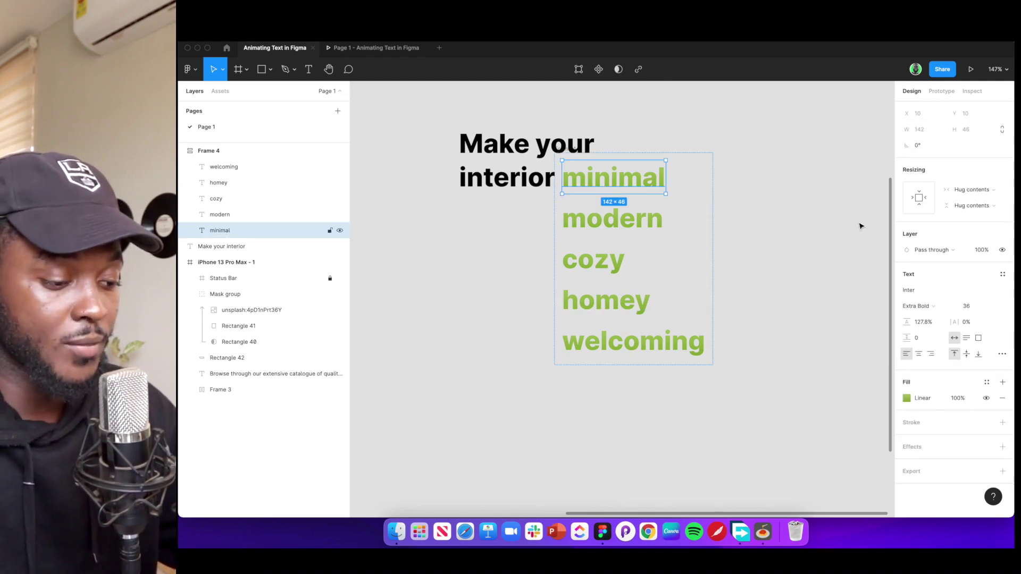
left_click(793, 241)
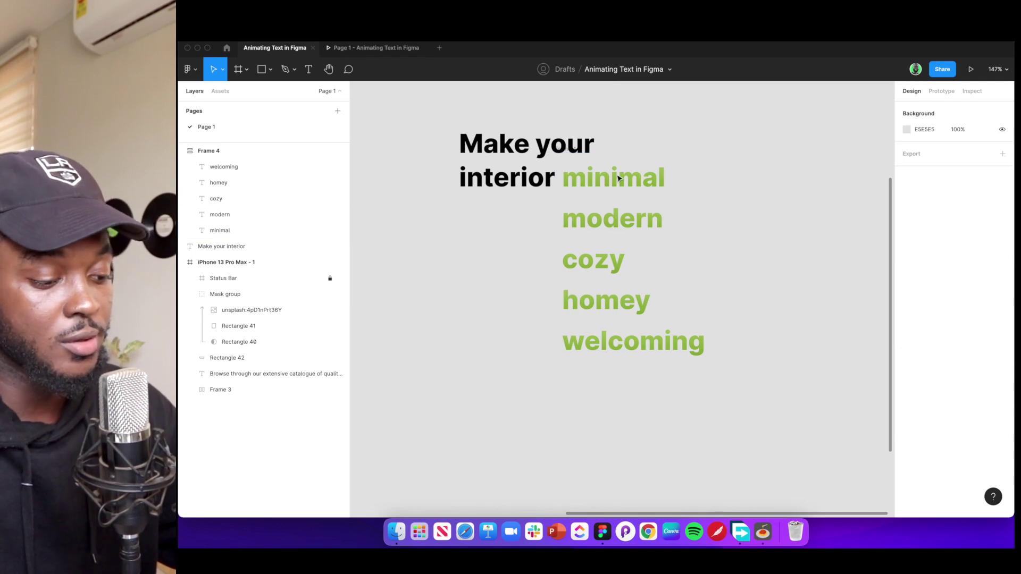
Shorten the stacked word frame to a height of 56 and set its auto layout alignment to left center
left_click(576, 151)
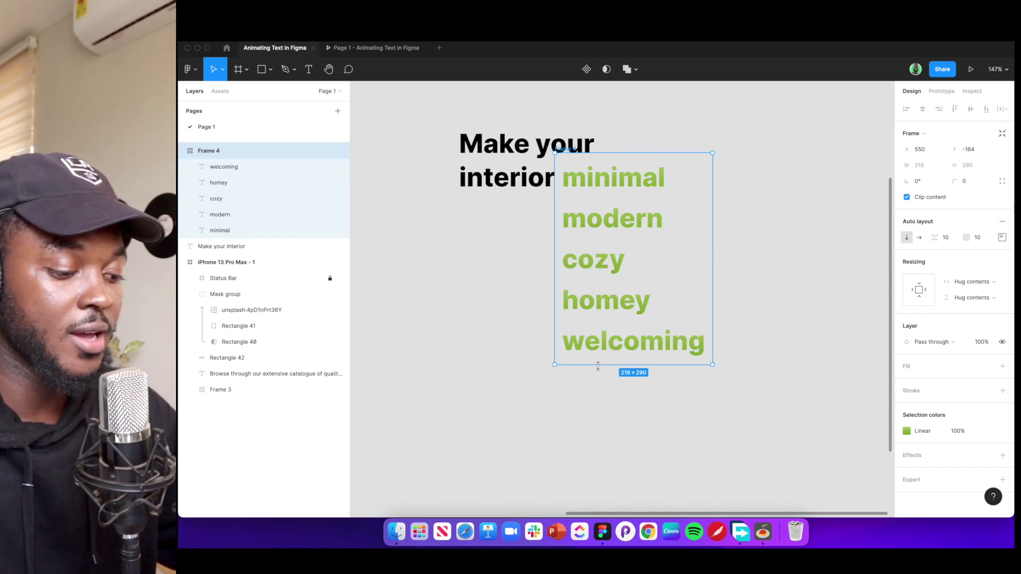
left_click_drag(598, 366, 594, 194)
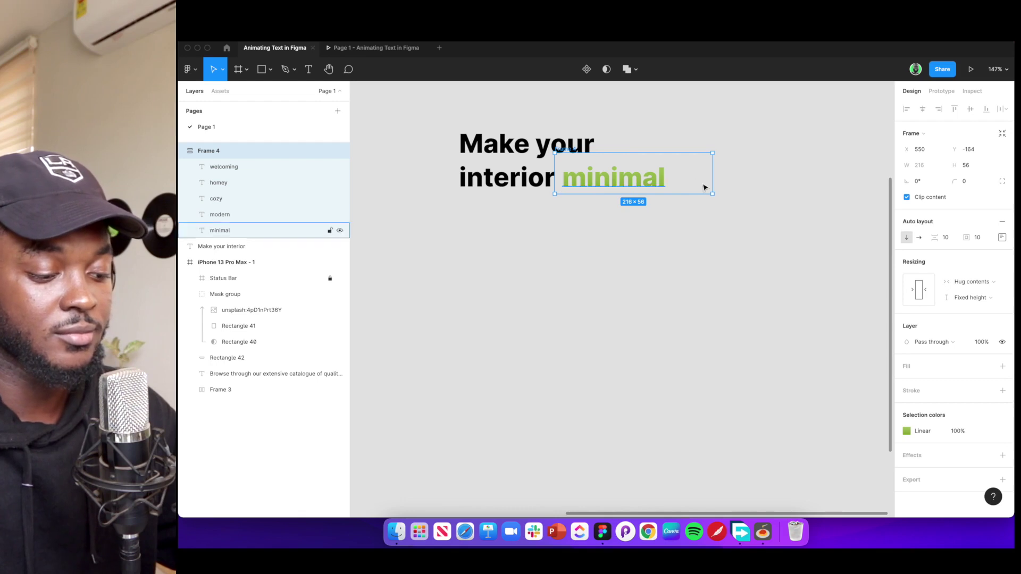
left_click(1002, 237)
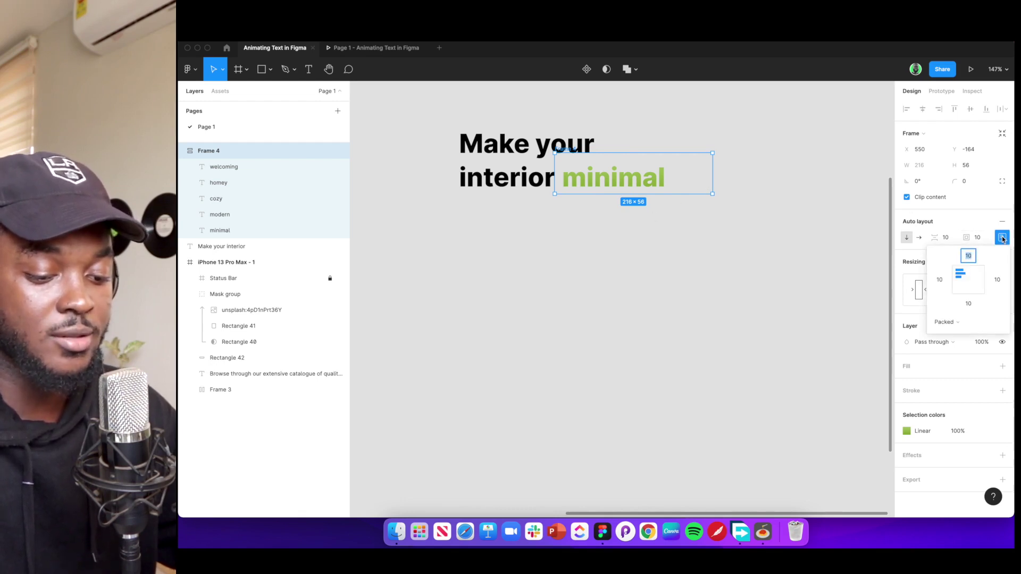
left_click(956, 285)
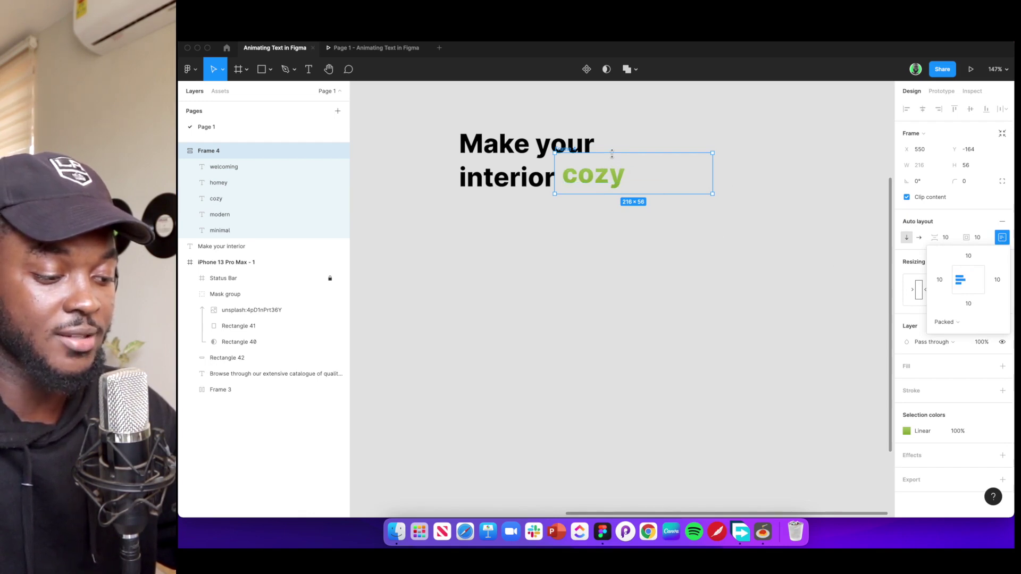
Lower the top edge of the word frame to reduce its height to 47
left_click_drag(612, 156, 613, 157)
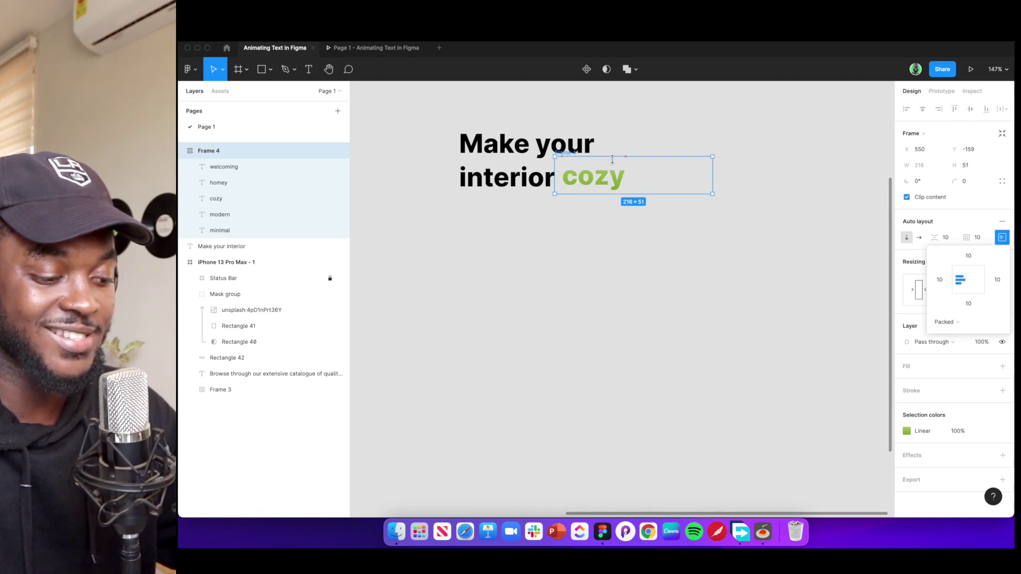
left_click_drag(612, 159, 613, 159)
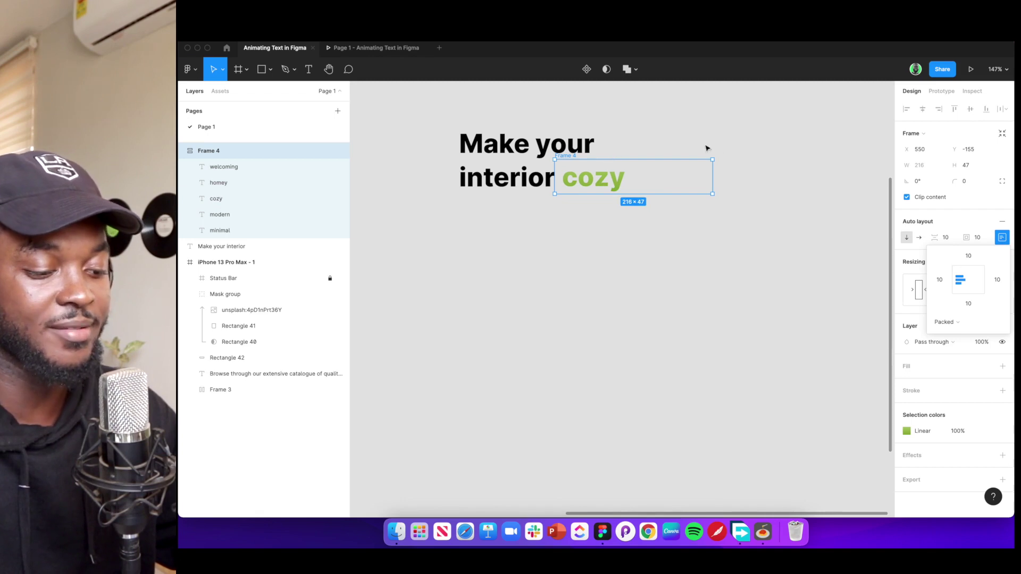
left_click(768, 157)
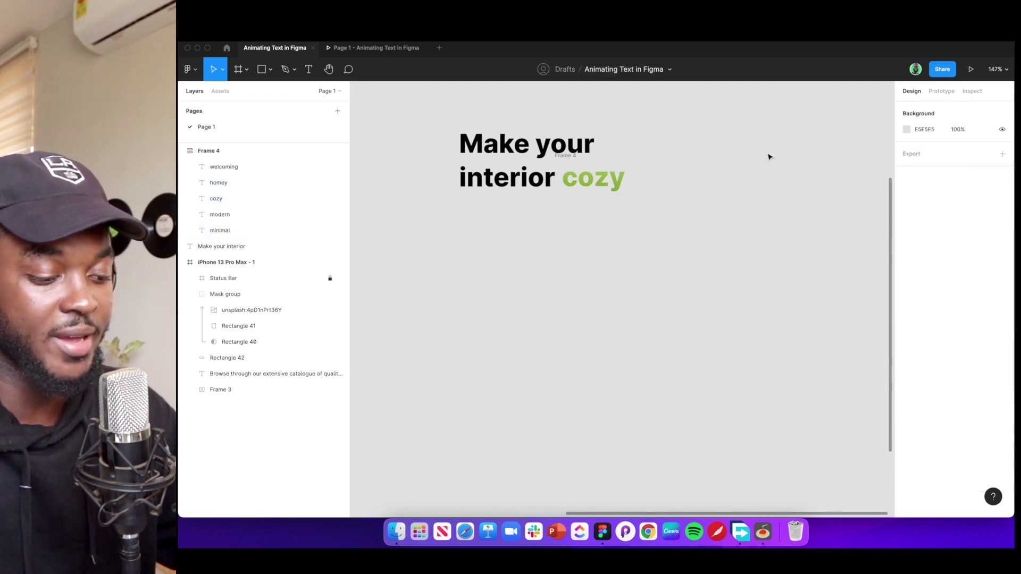
scroll(639, 200, "down", 5)
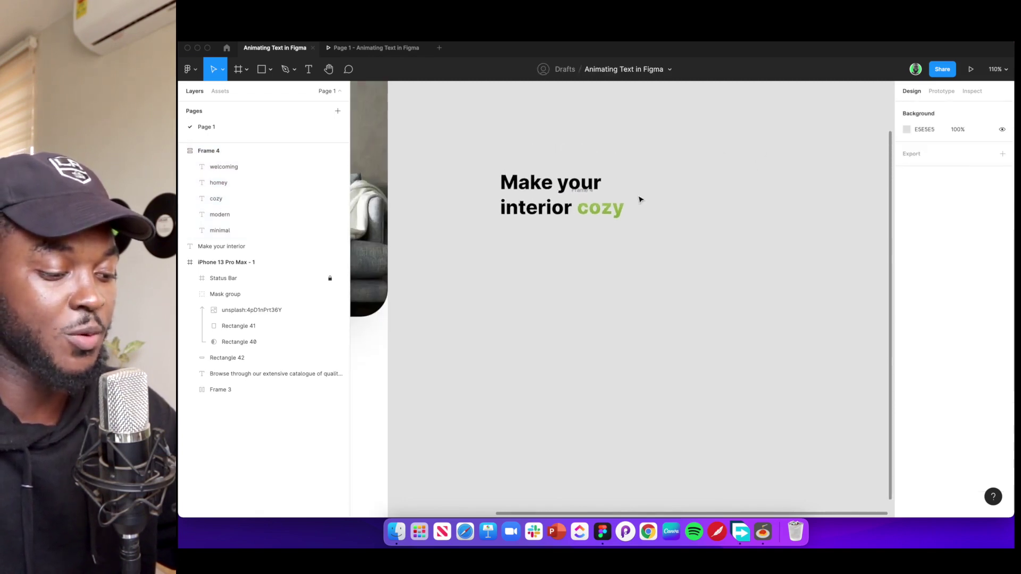
left_click(541, 192)
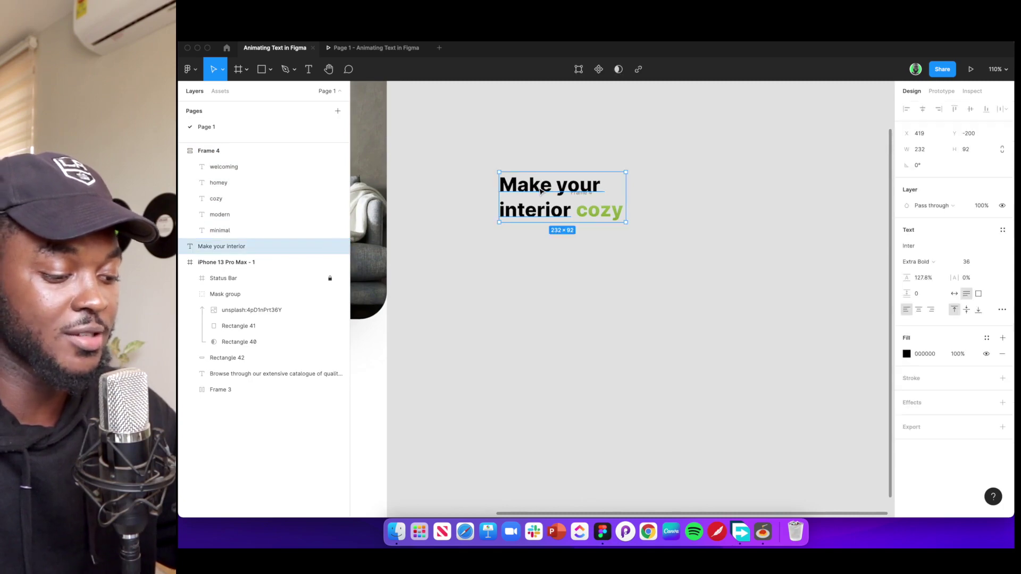
left_click(481, 150)
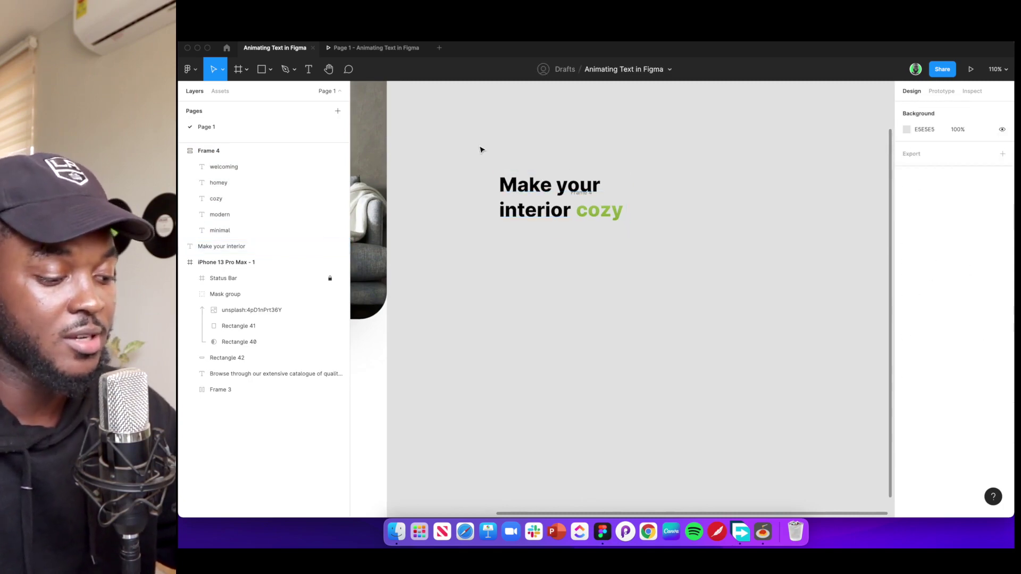
left_click_drag(472, 148, 577, 192)
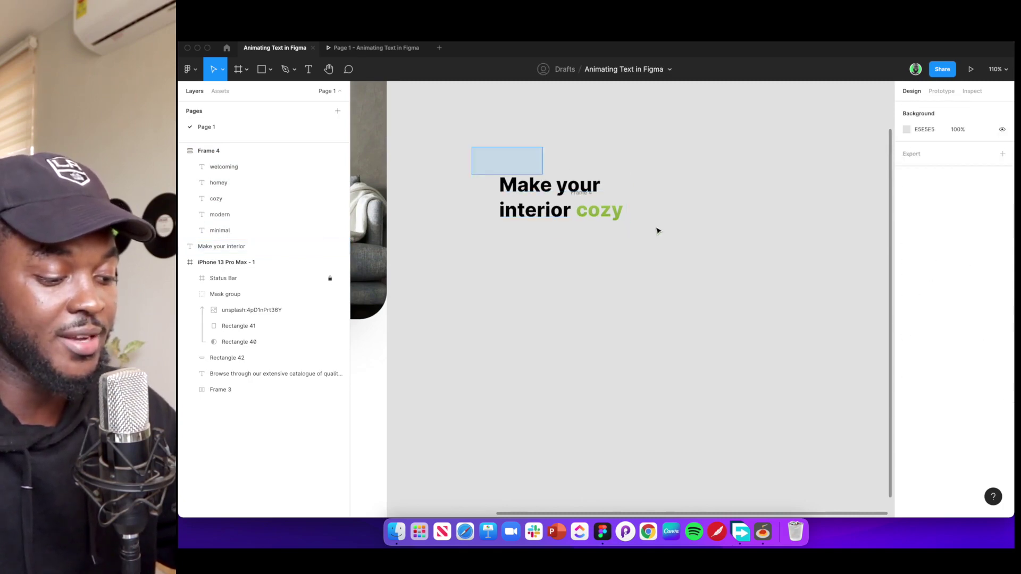
left_click_drag(658, 231, 657, 228)
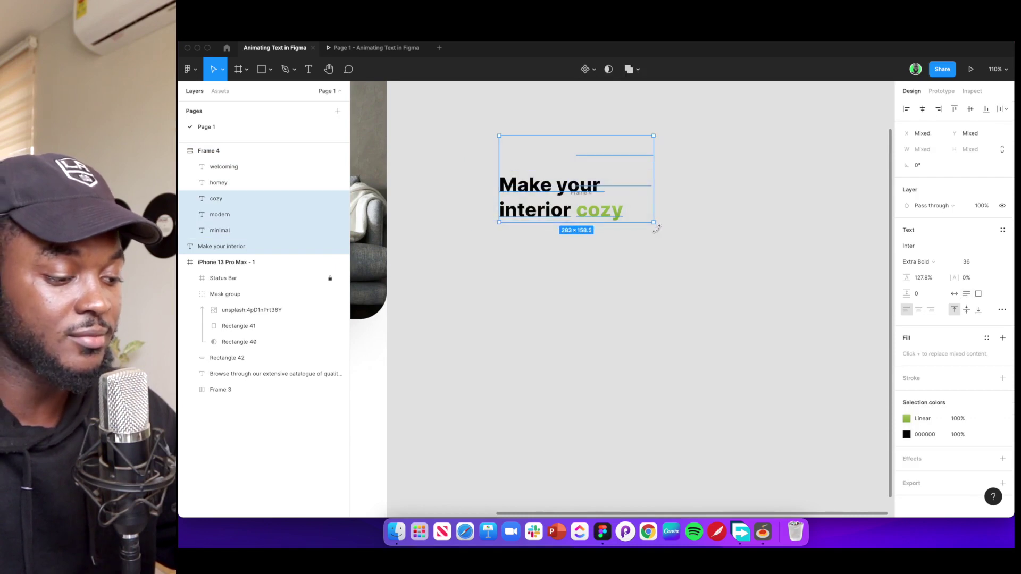
right_click(603, 167)
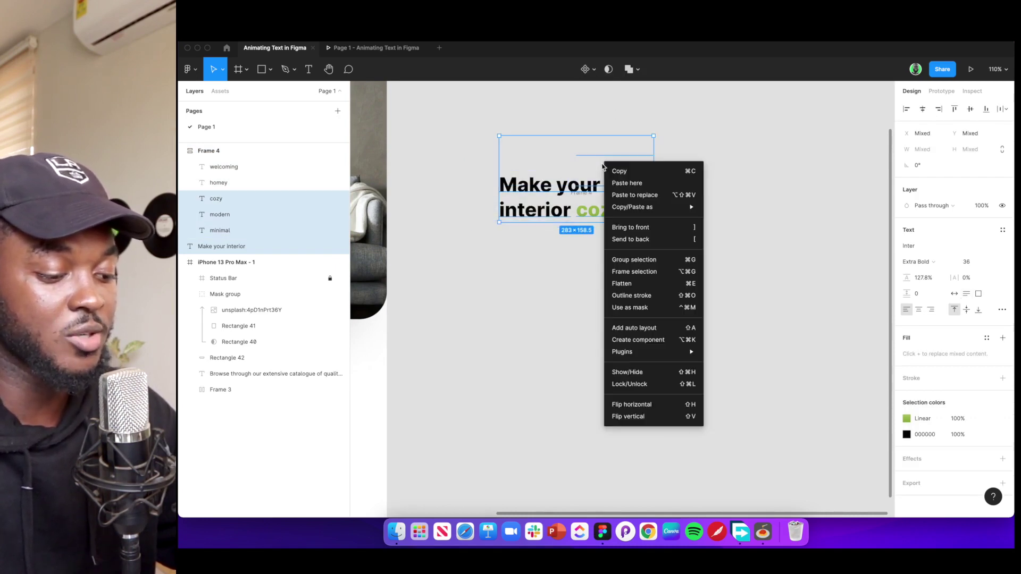
left_click(637, 276)
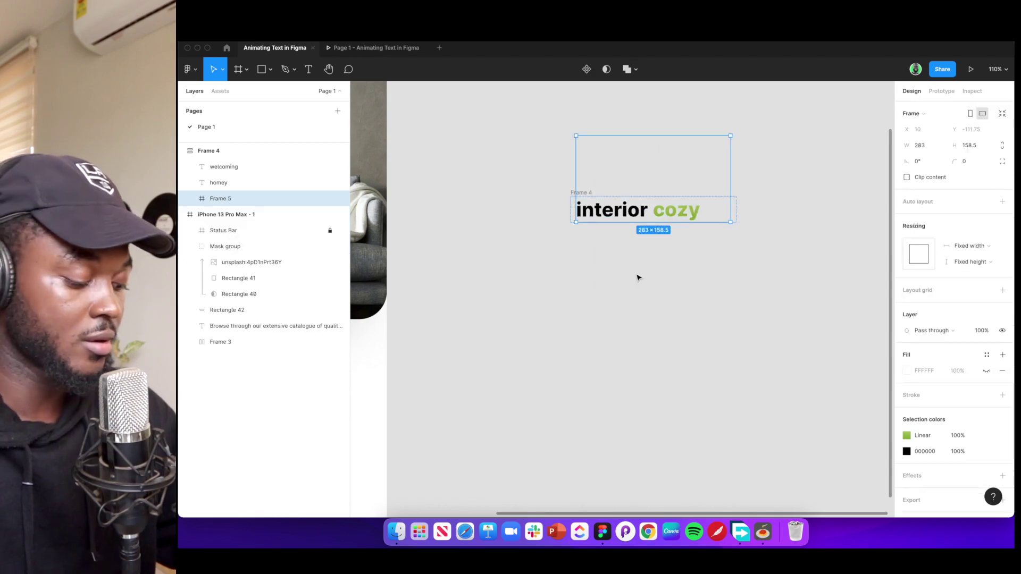
key("super+z")
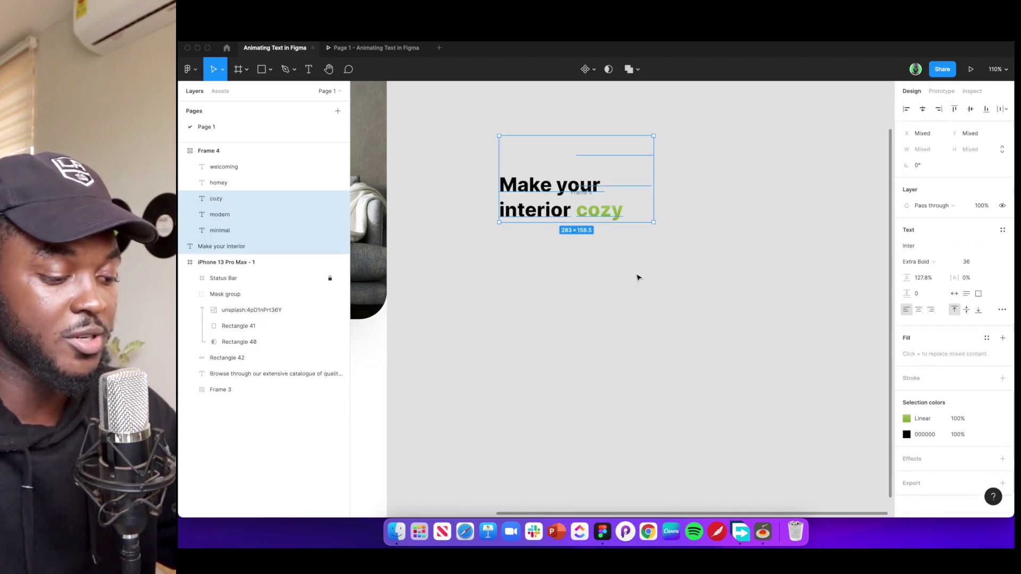
left_click(681, 274)
Remove auto layout from the clipped word frame
scroll(606, 211, "up", 3)
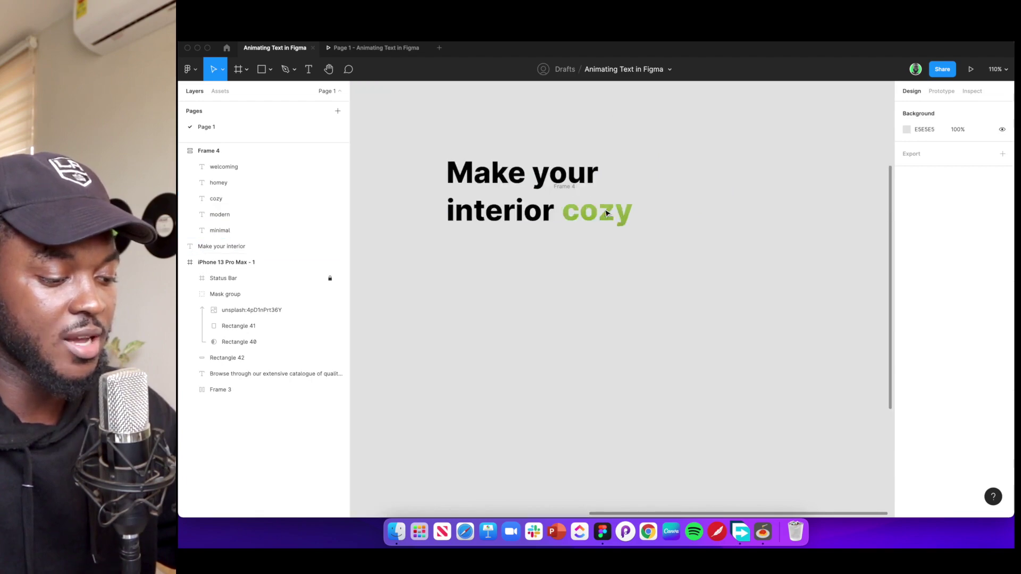
scroll(607, 213, "up", 3)
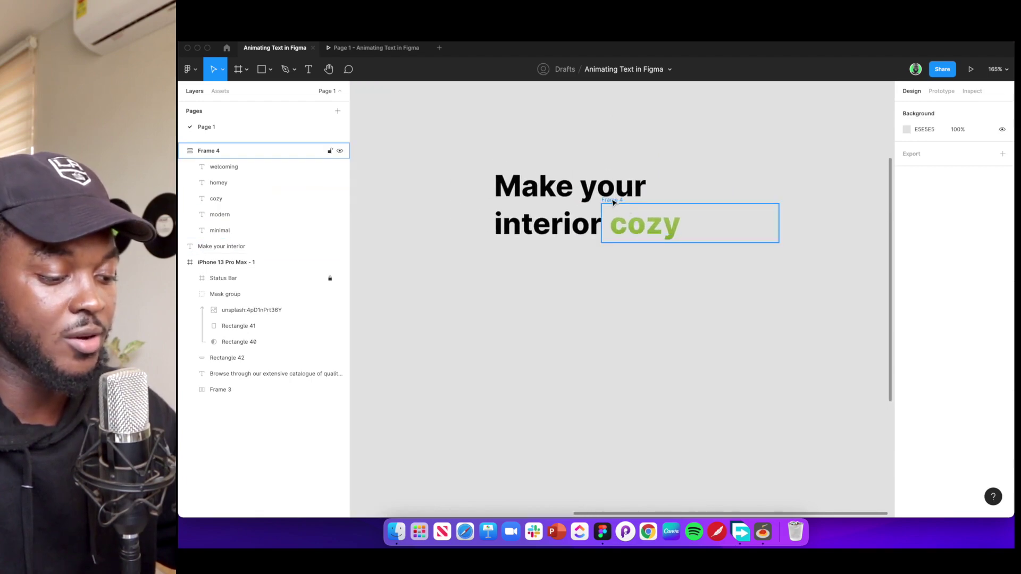
left_click(614, 202)
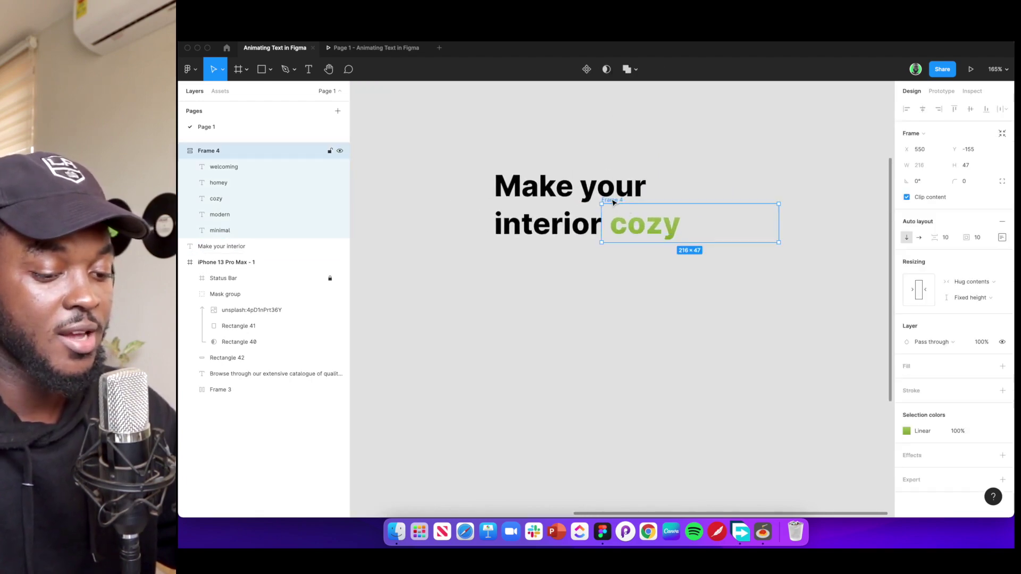
left_click(1002, 224)
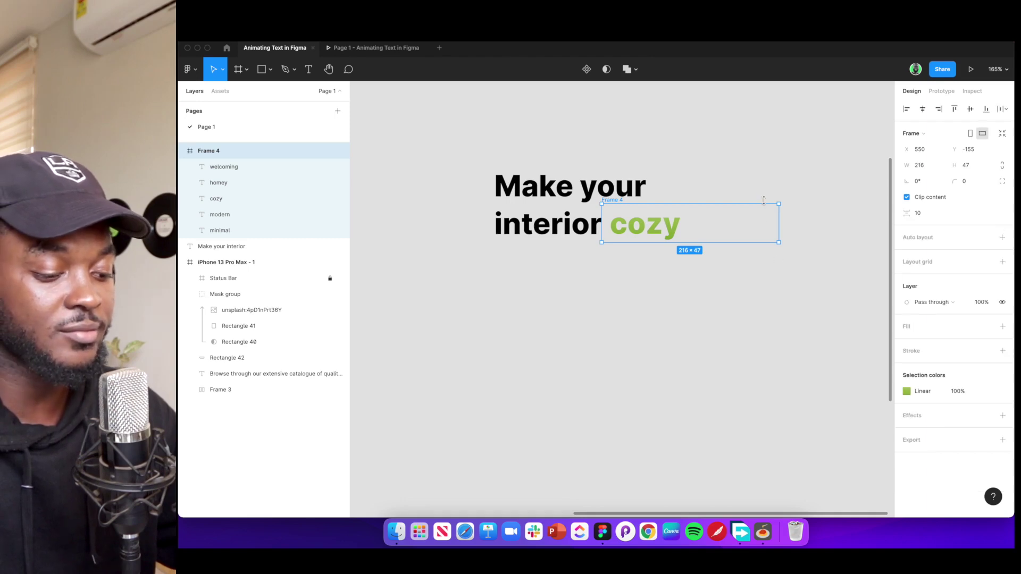
Shift all five words down together inside the clipped frame until "minimal" lines up with "interior"
left_click(235, 167)
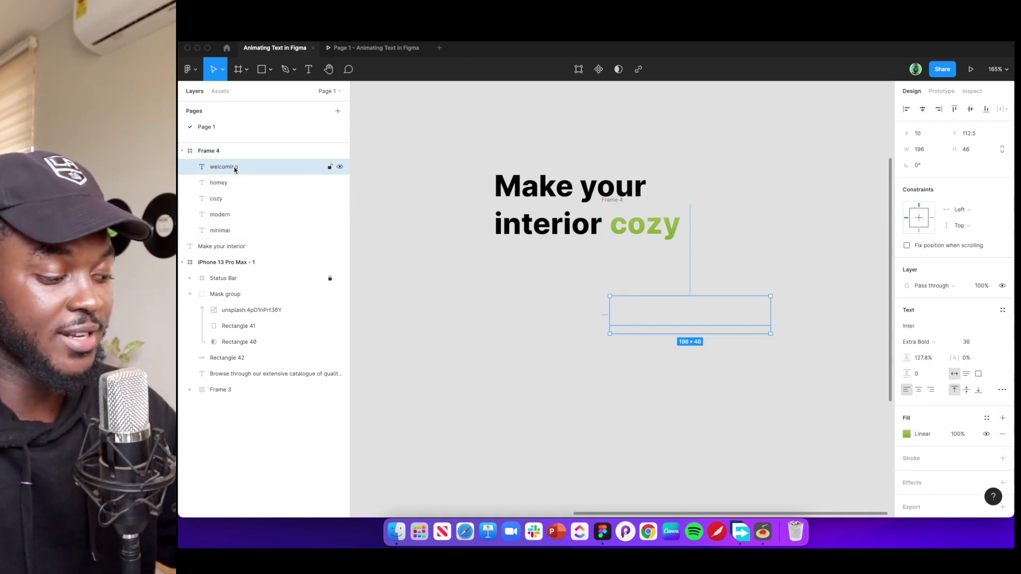
left_click(224, 231, "shift")
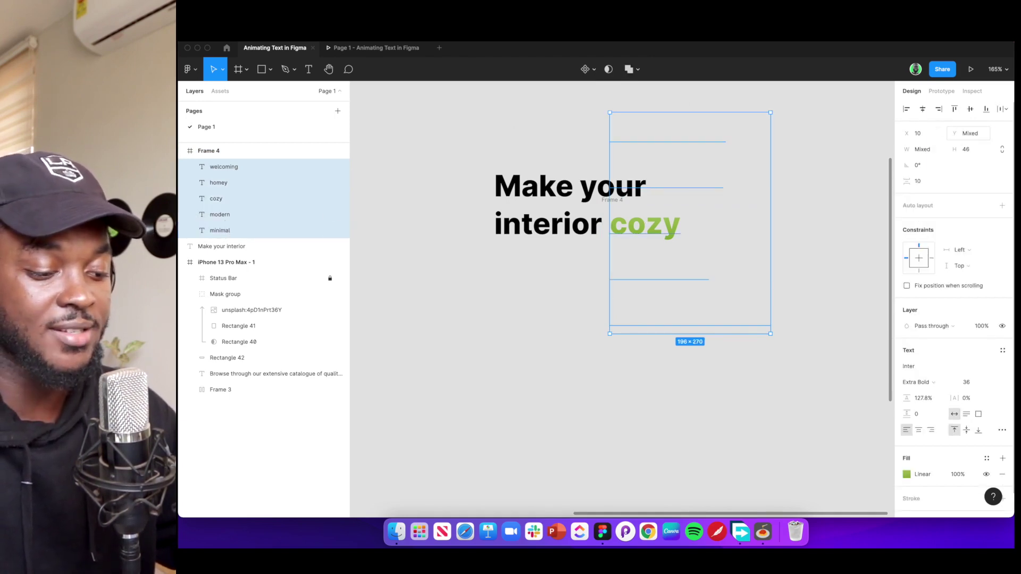
left_click_drag(954, 134, 232, 132)
scroll(702, 236, "up", 5)
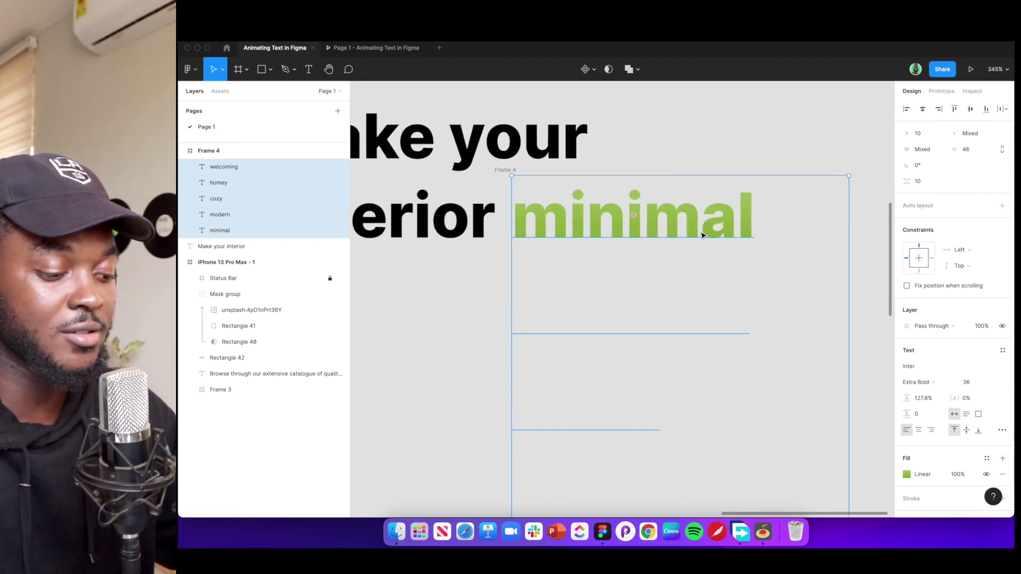
scroll(702, 236, "up", 2)
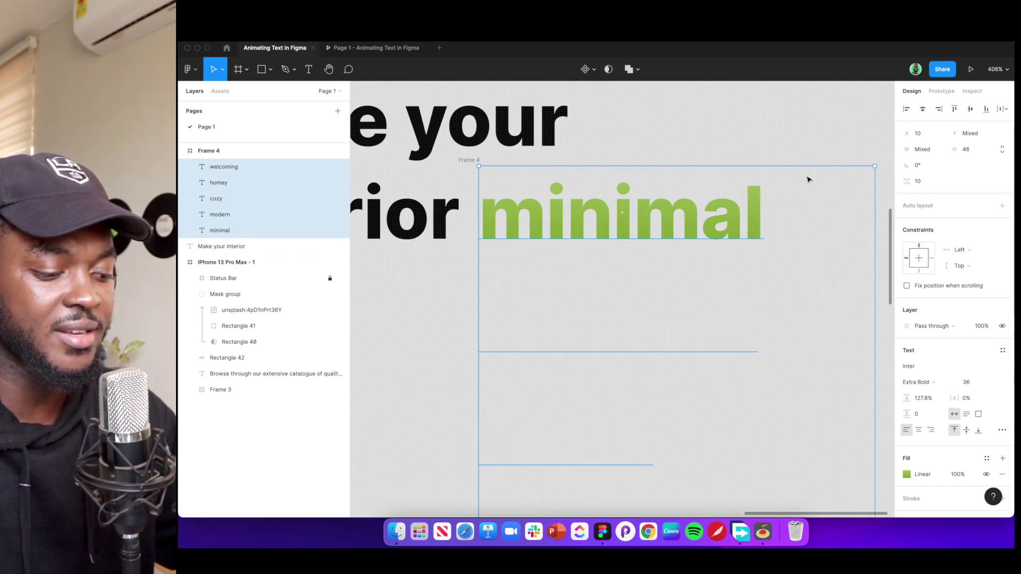
scroll(807, 179, "down", 10)
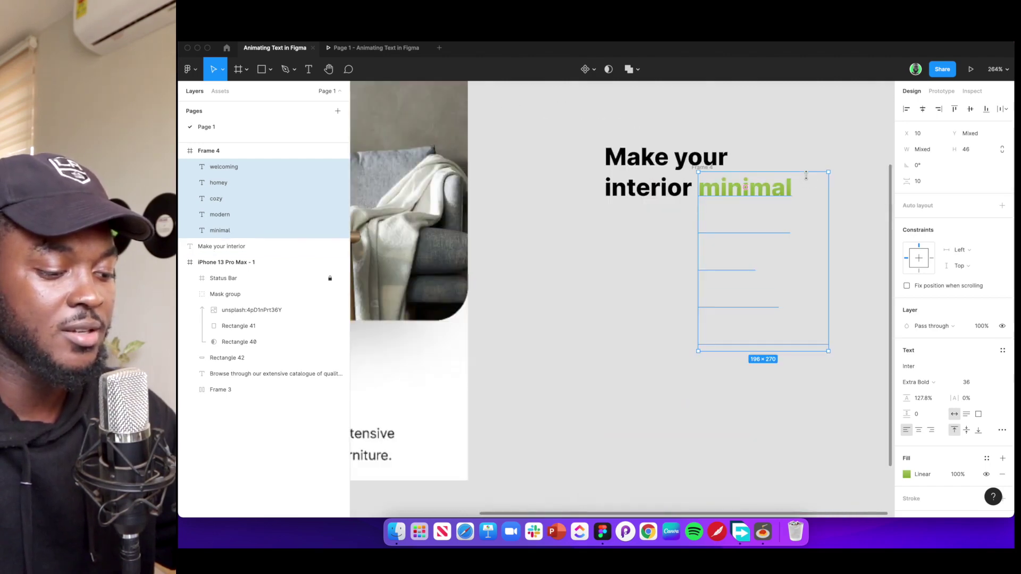
left_click(787, 153)
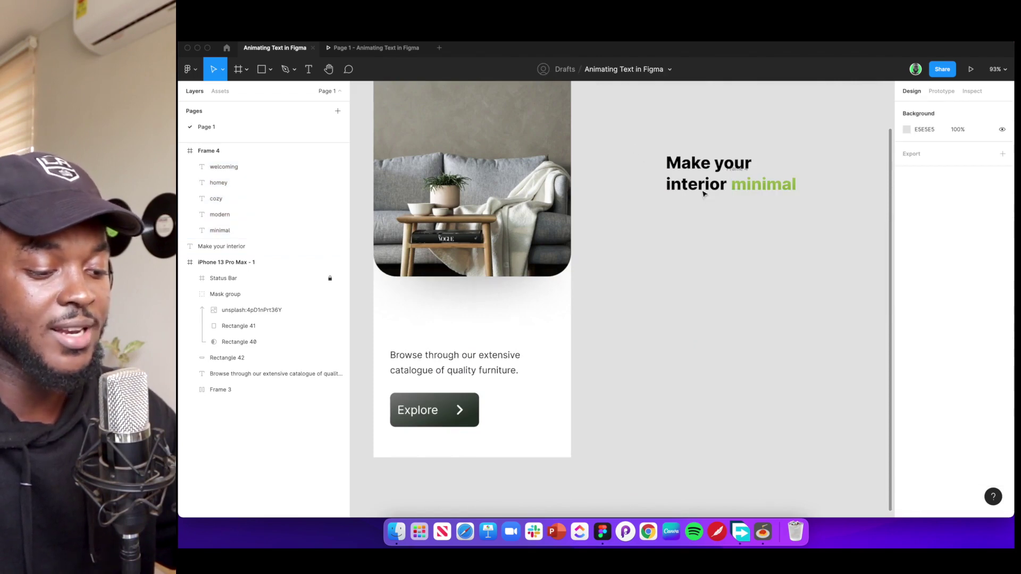
Wrap the "Make your interior" text and the word frame in a new frame and turn it into a component
left_click_drag(618, 138, 832, 221)
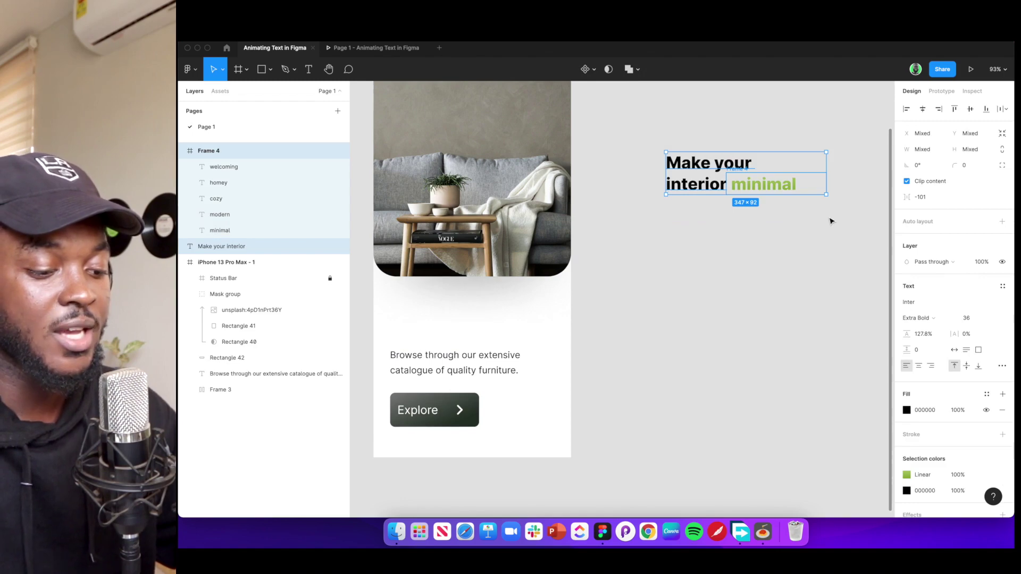
right_click(733, 183)
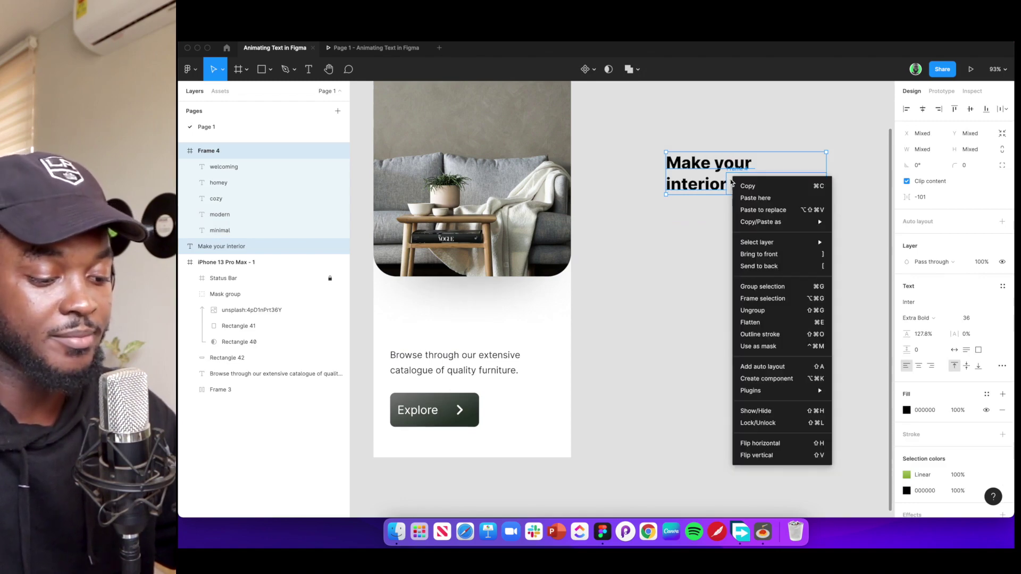
left_click(751, 301)
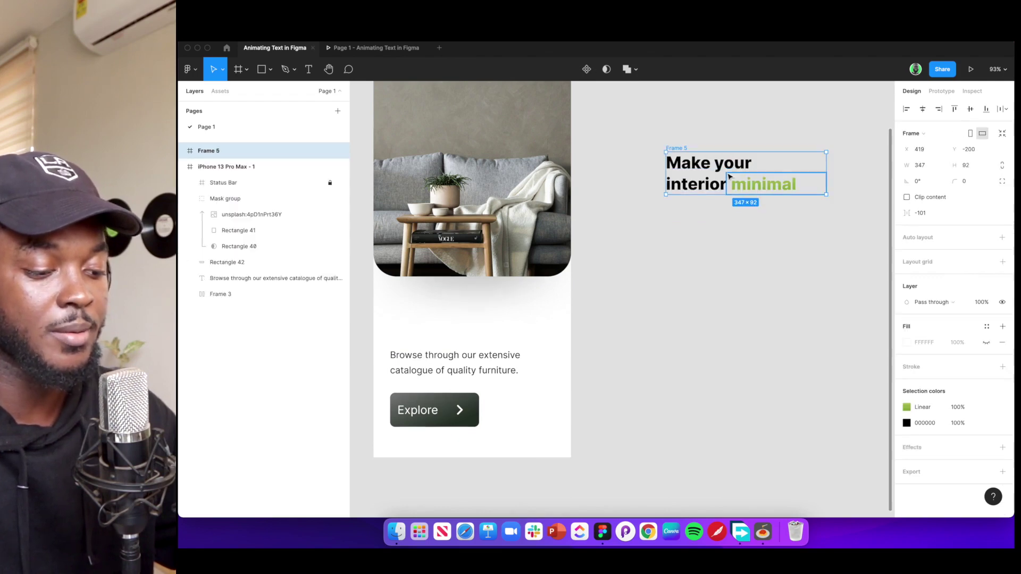
scroll(729, 176, "right", 5)
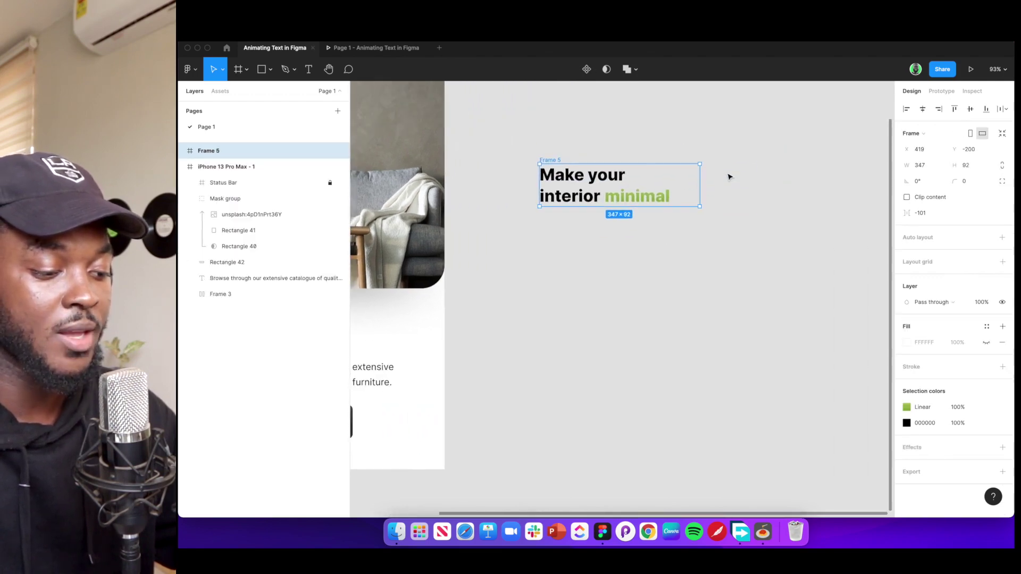
left_click(586, 69)
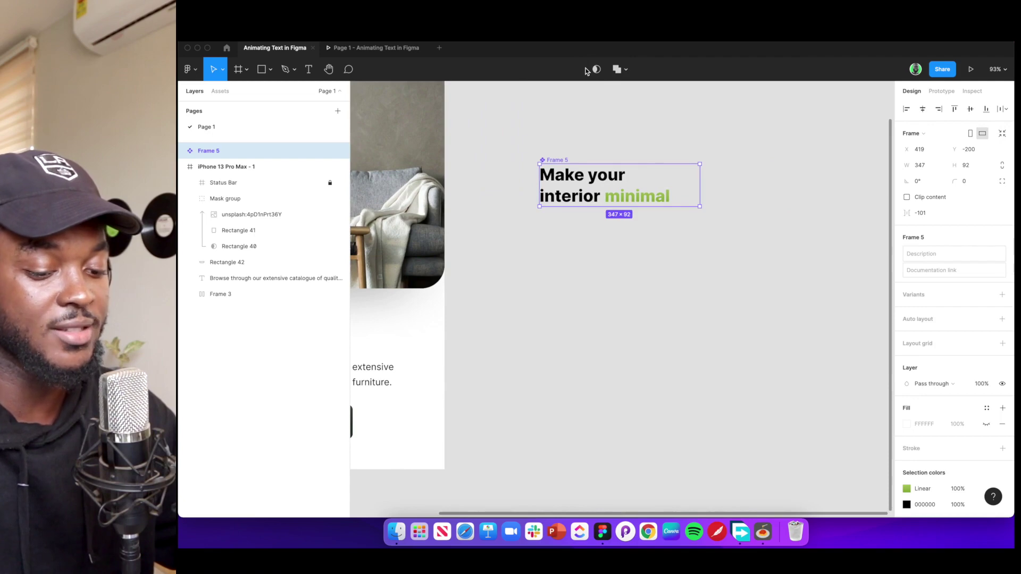
Add two variants to the heading component, stacked below the default one
left_click(1002, 295)
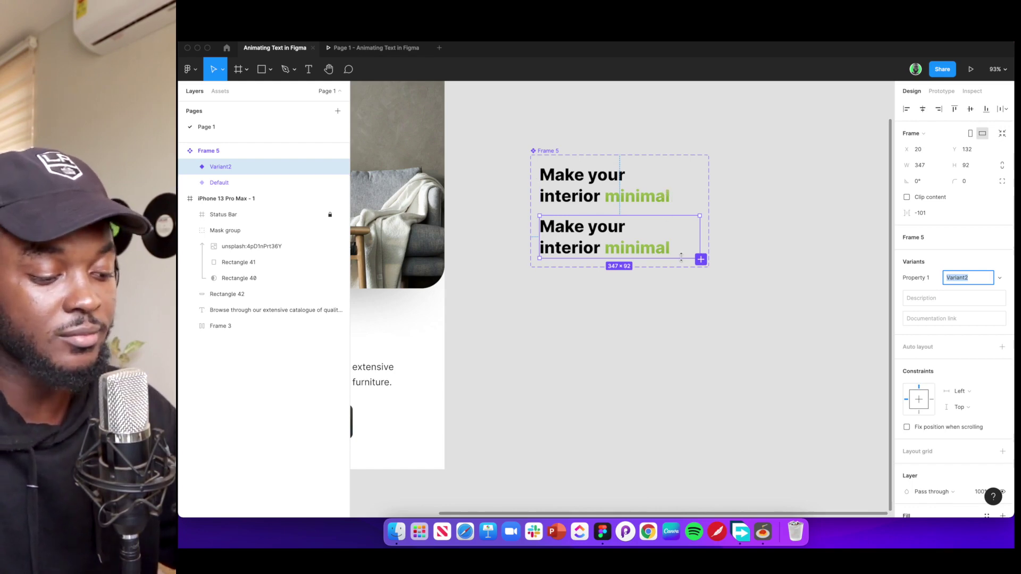
scroll(702, 262, "up", 5)
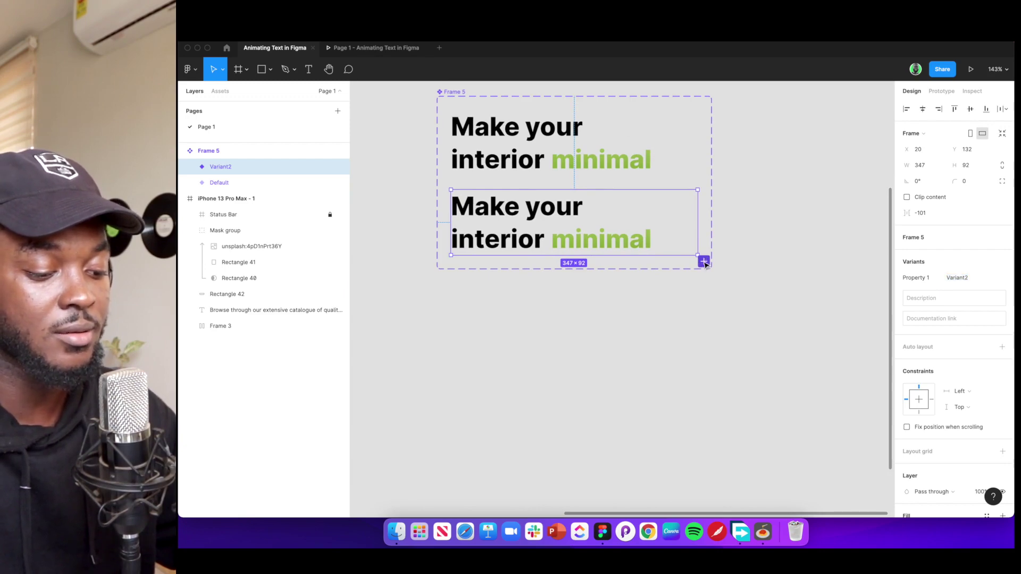
scroll(704, 262, "up", 5)
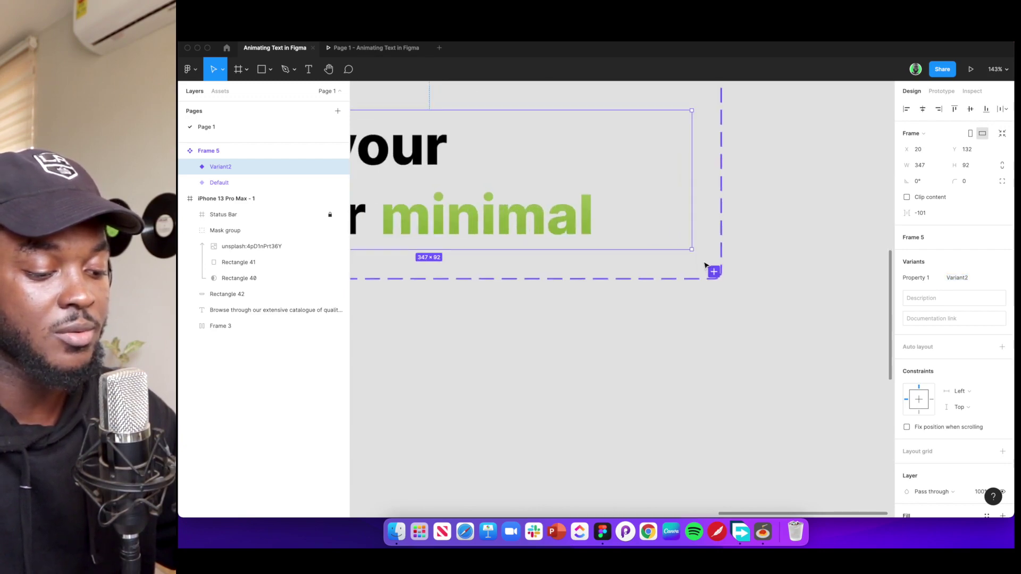
left_click(713, 274)
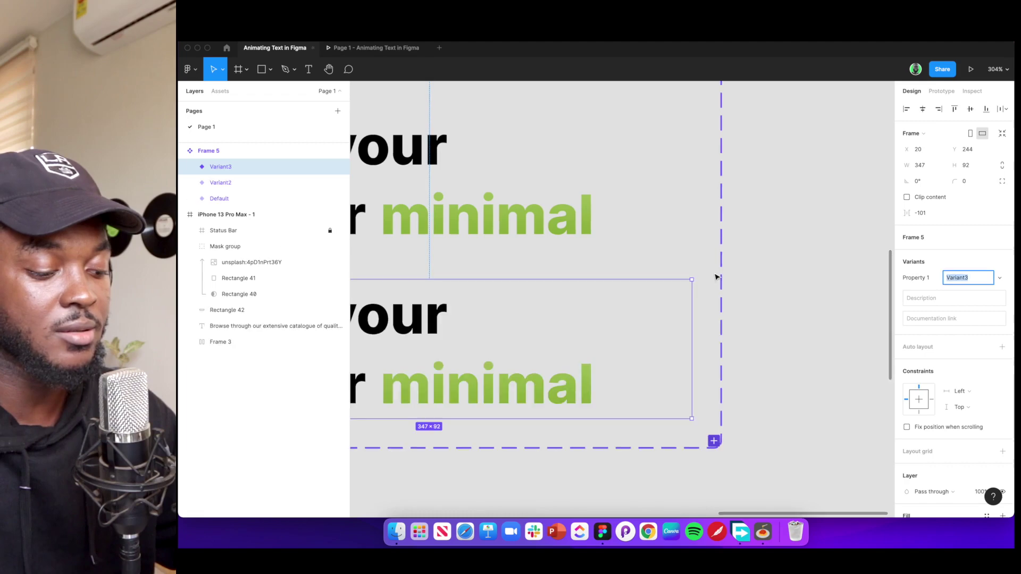
scroll(716, 275, "down", 5)
scroll(716, 276, "up", 1)
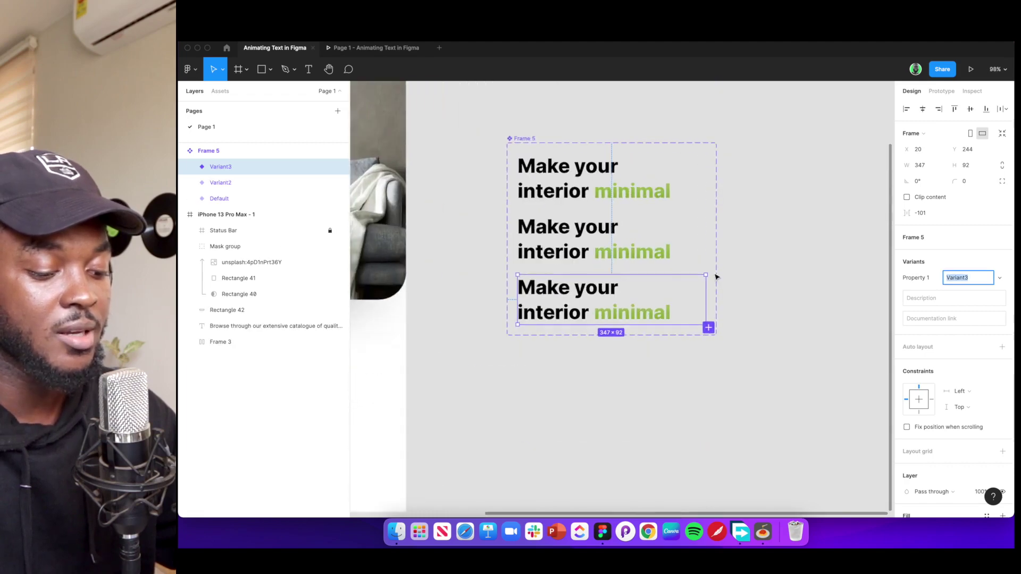
Add two more variants to the heading component below the third one, making five stacked variants
left_click(711, 328)
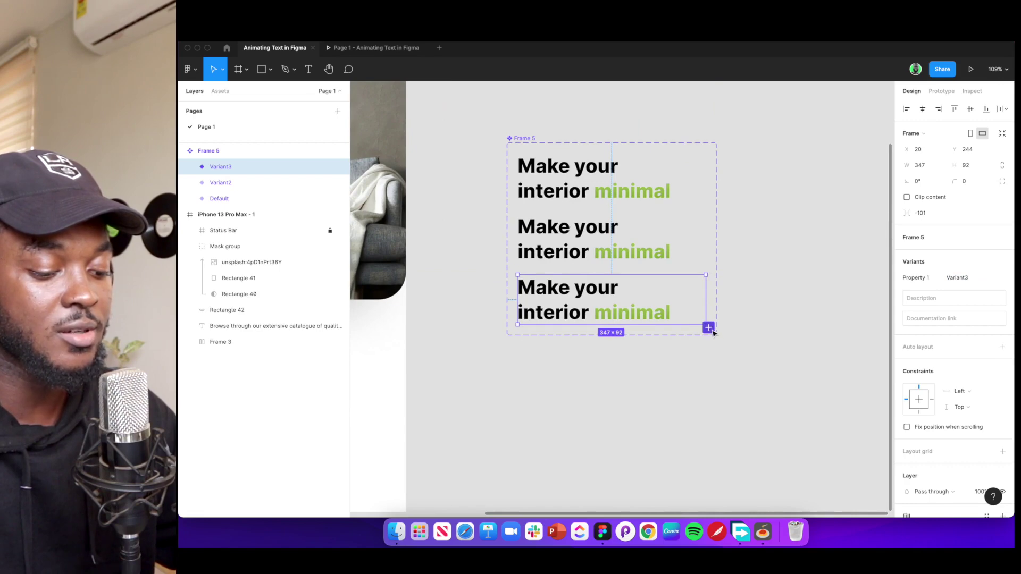
scroll(711, 330, "up", 5)
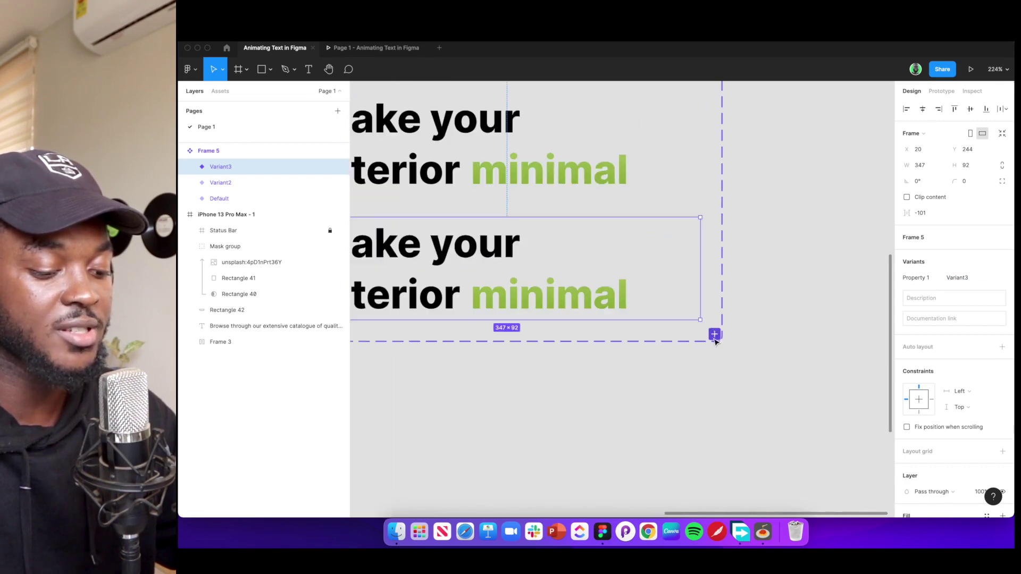
left_click(715, 334)
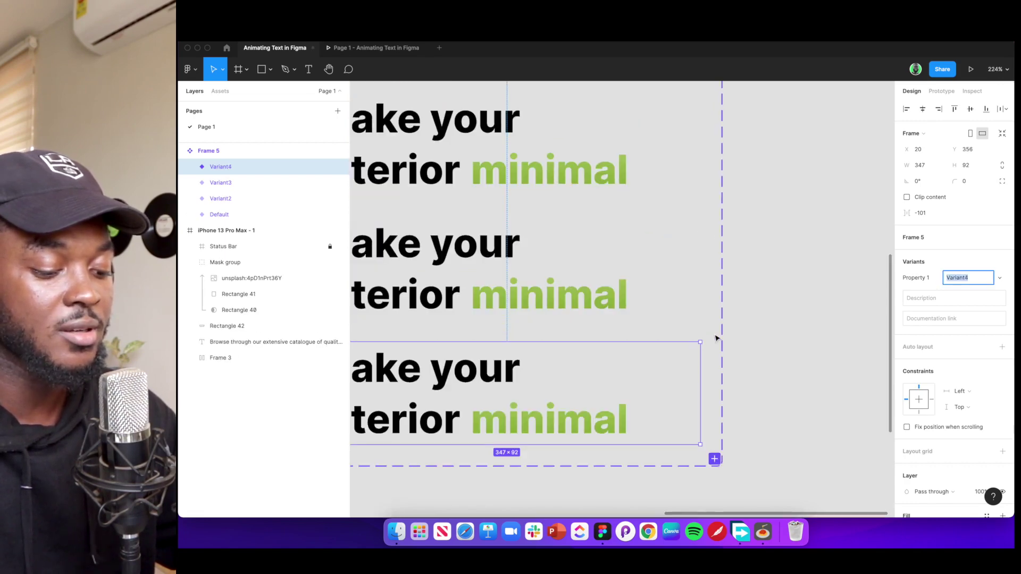
left_click(714, 459)
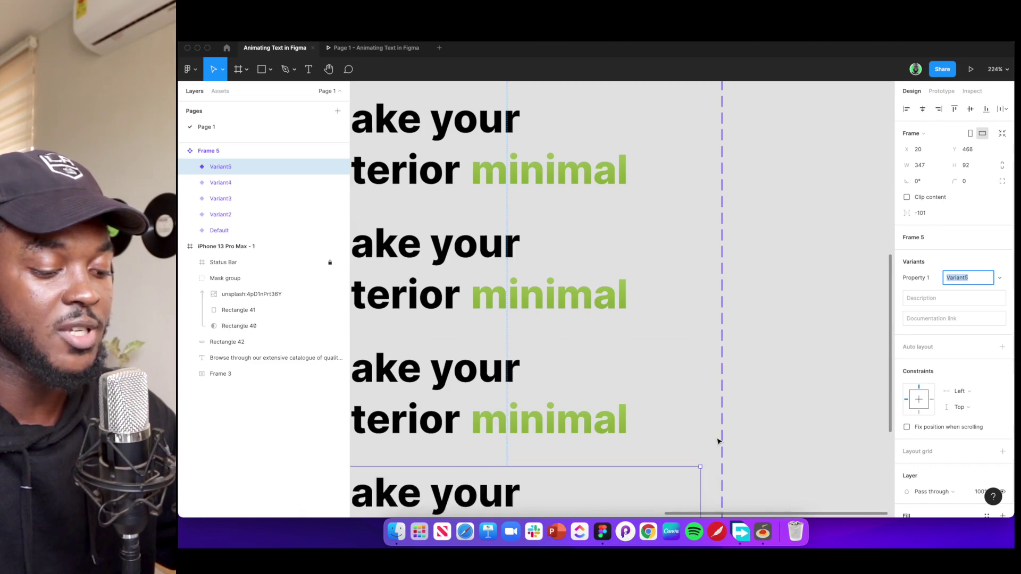
scroll(745, 342, "down", 10)
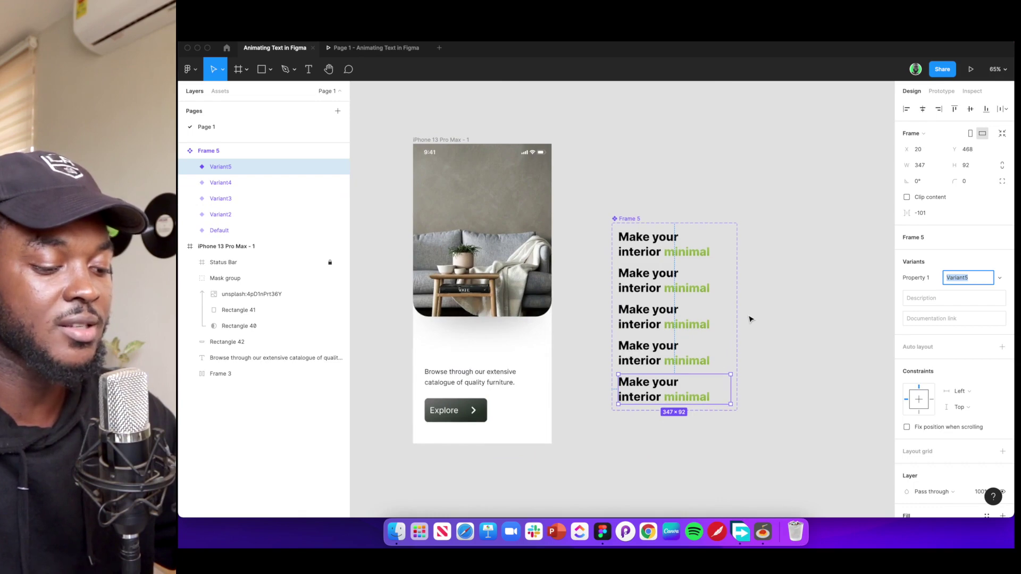
scroll(744, 317, "down", 3)
scroll(720, 317, "up", 5)
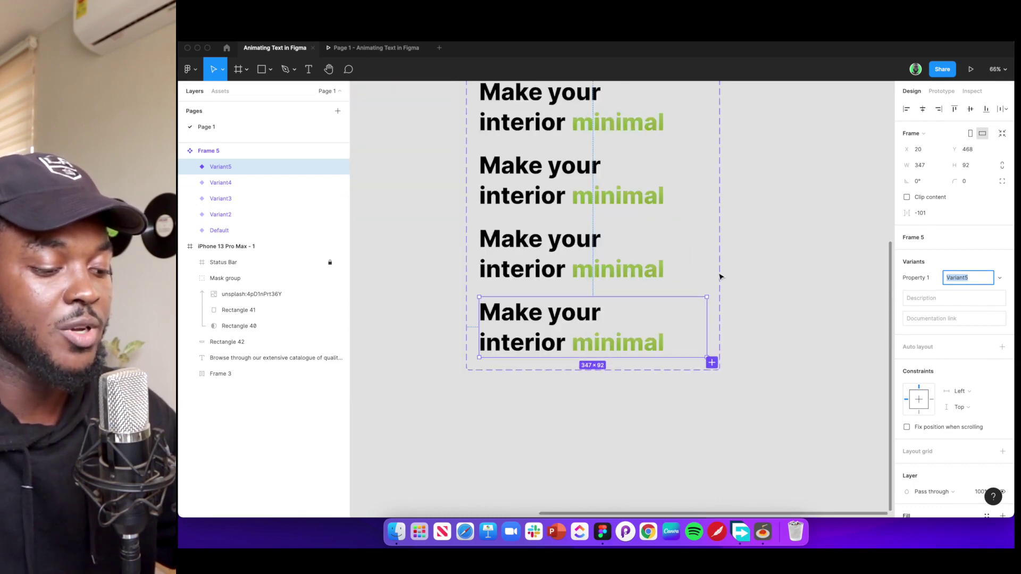
scroll(717, 236, "up", 4)
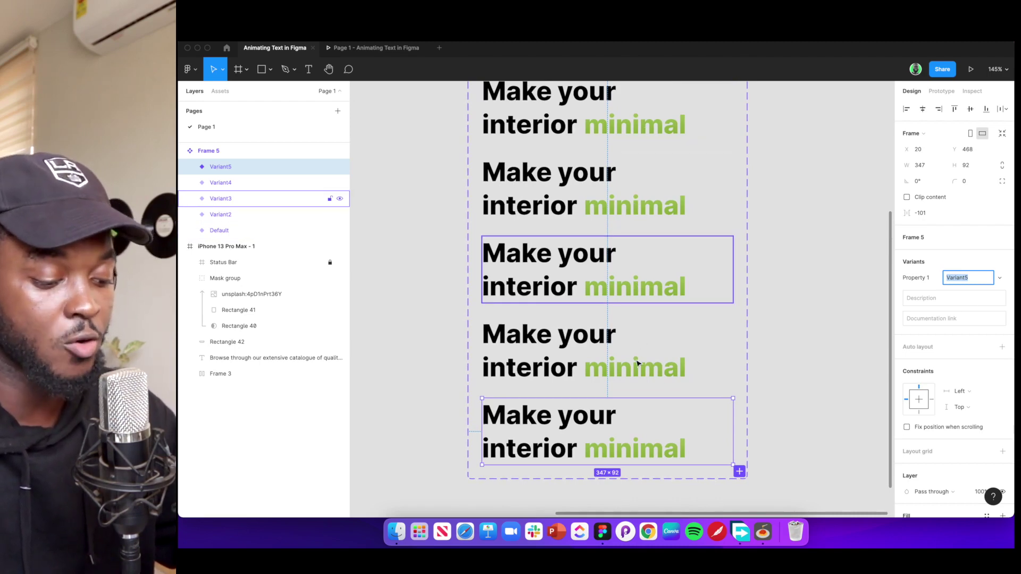
In the second variant, shift all five words up together until "modern" lines up with "interior"
left_click(646, 217)
double_click(646, 217)
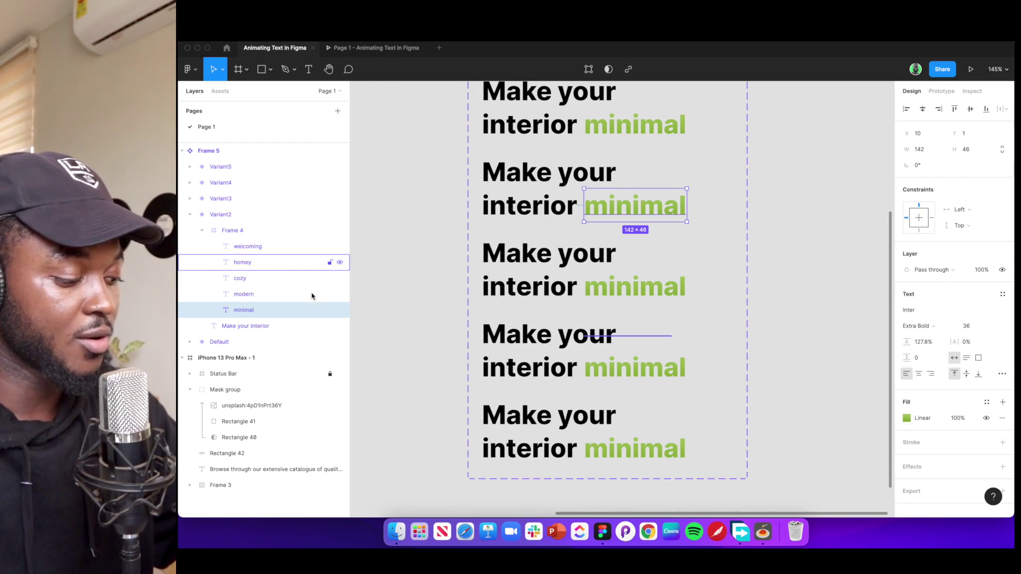
left_click(255, 248, "shift")
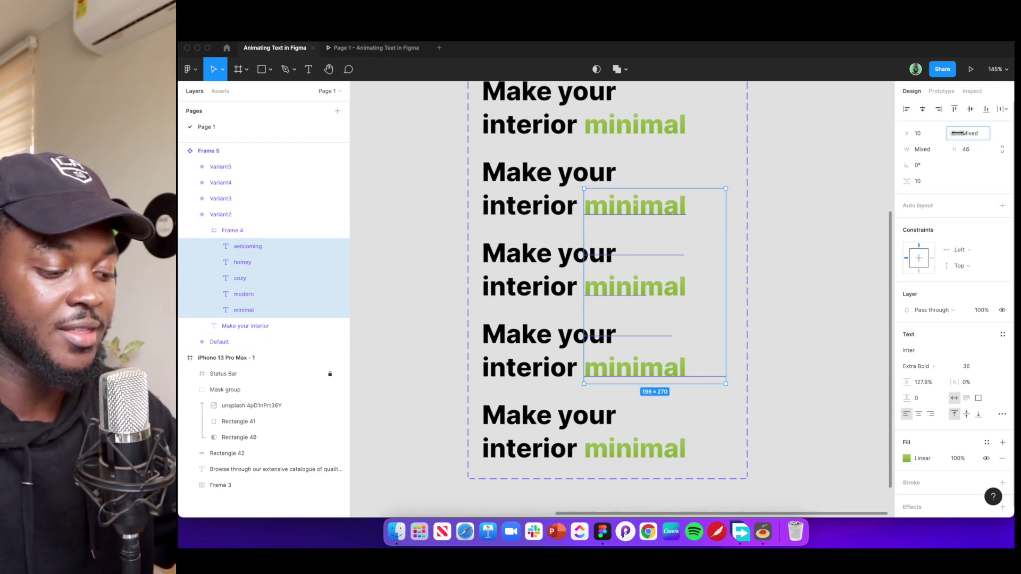
left_click_drag(958, 133, 901, 137)
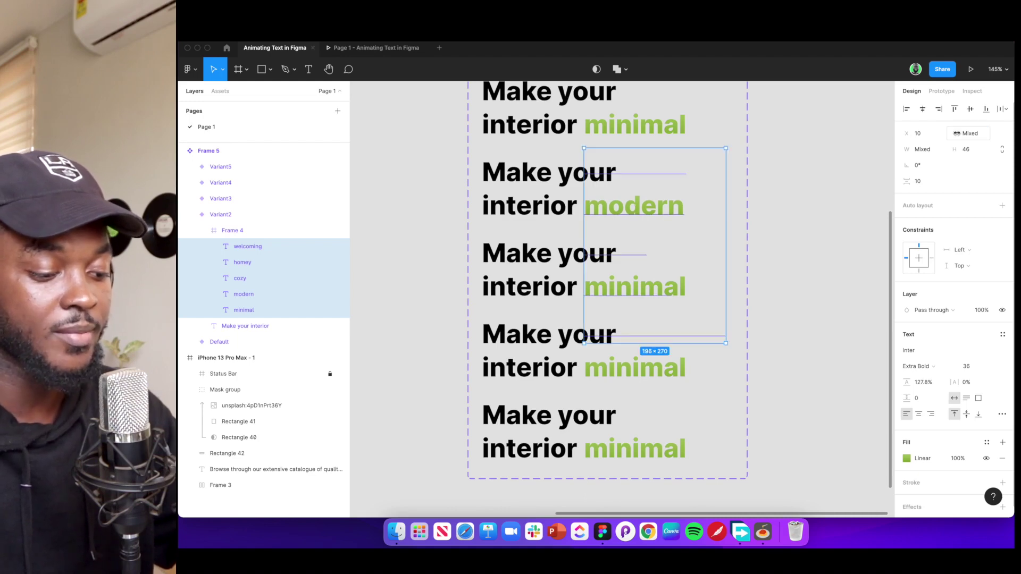
left_click(826, 282)
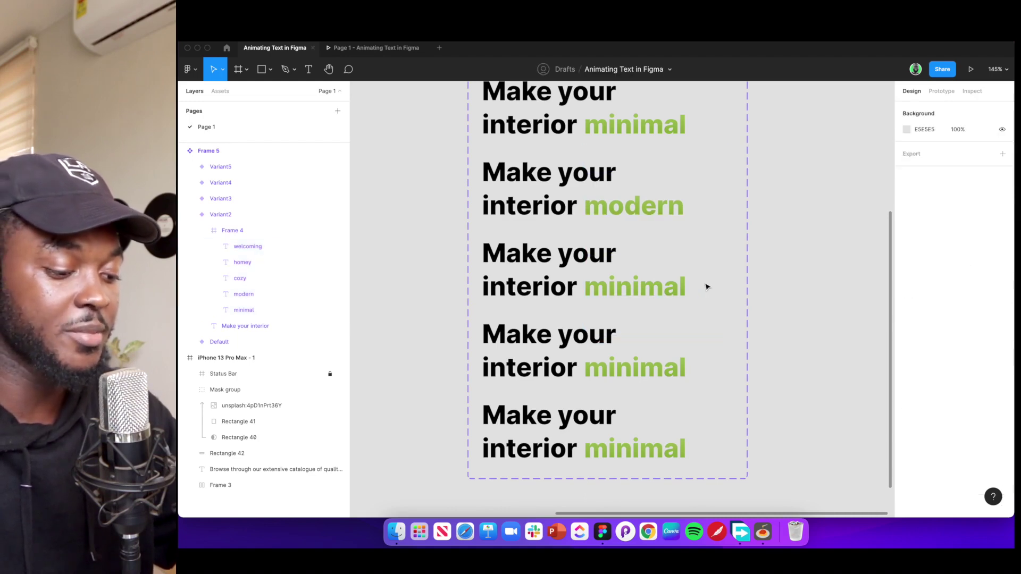
In the third variant, shift all five words up together until "cozy" lines up with "interior"
double_click(641, 292)
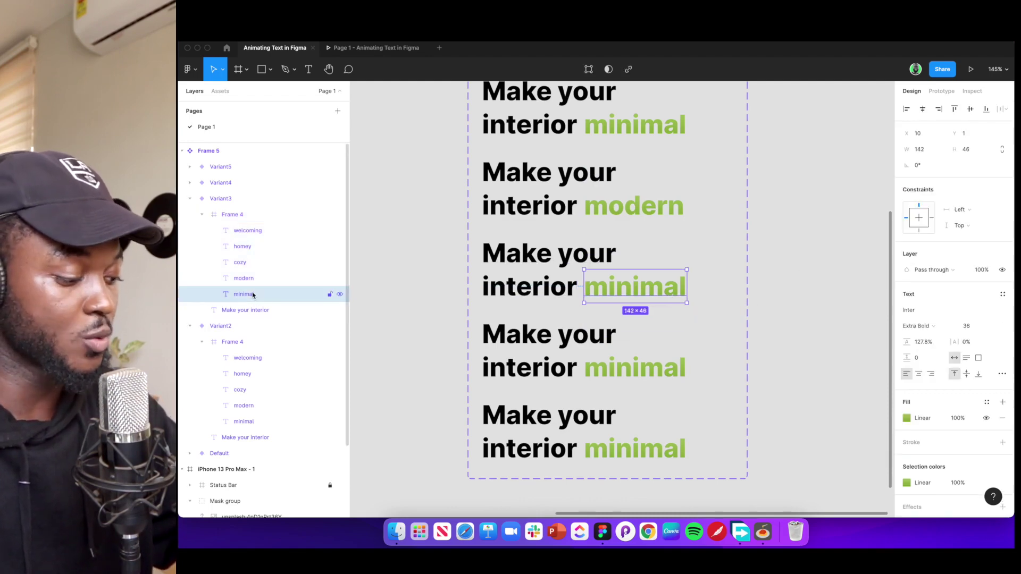
left_click(252, 234, "shift")
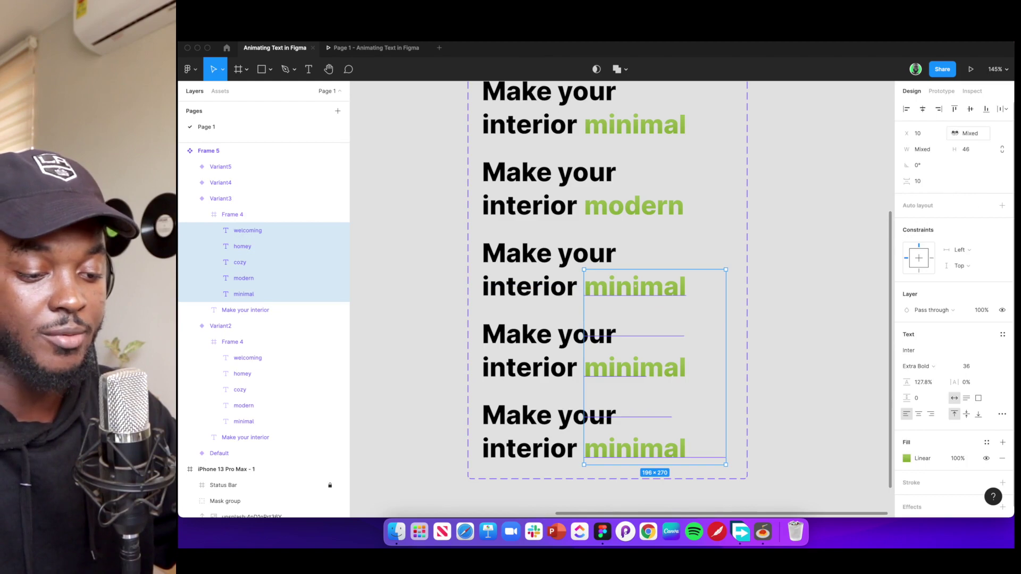
left_click_drag(956, 133, 857, 162)
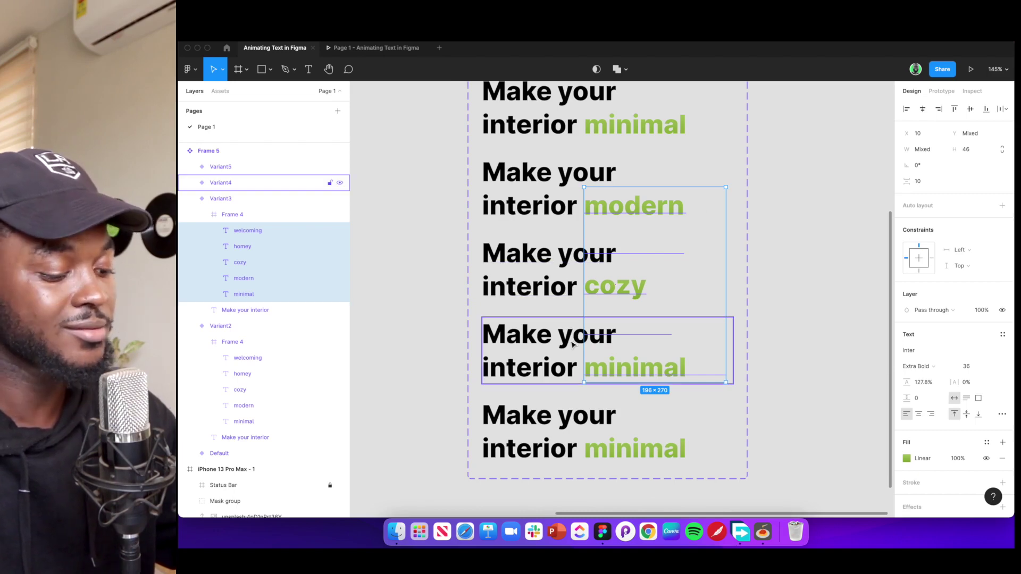
In the fourth variant, shift all five words up together until "homey" lines up with "interior"
double_click(630, 375)
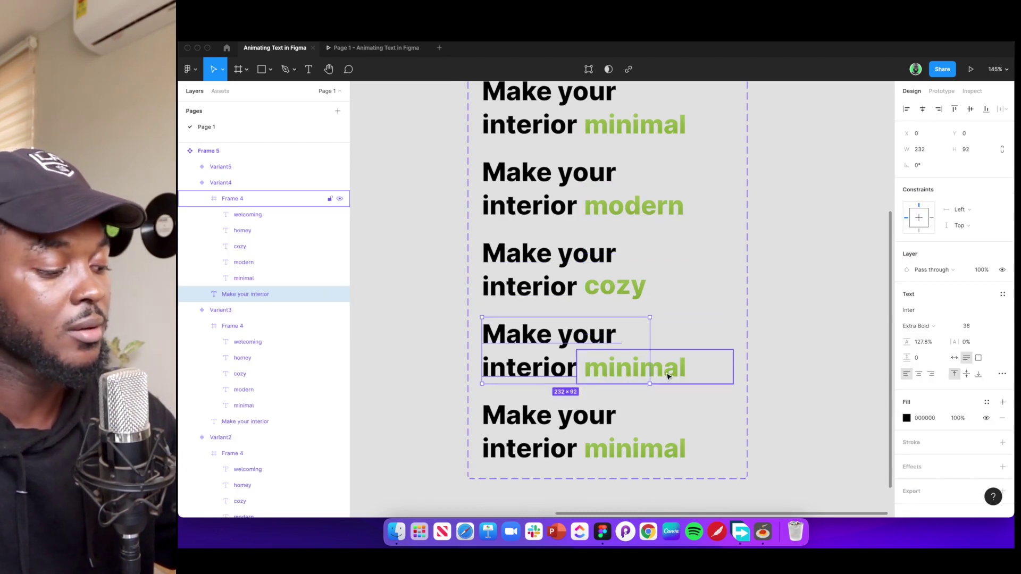
double_click(668, 376)
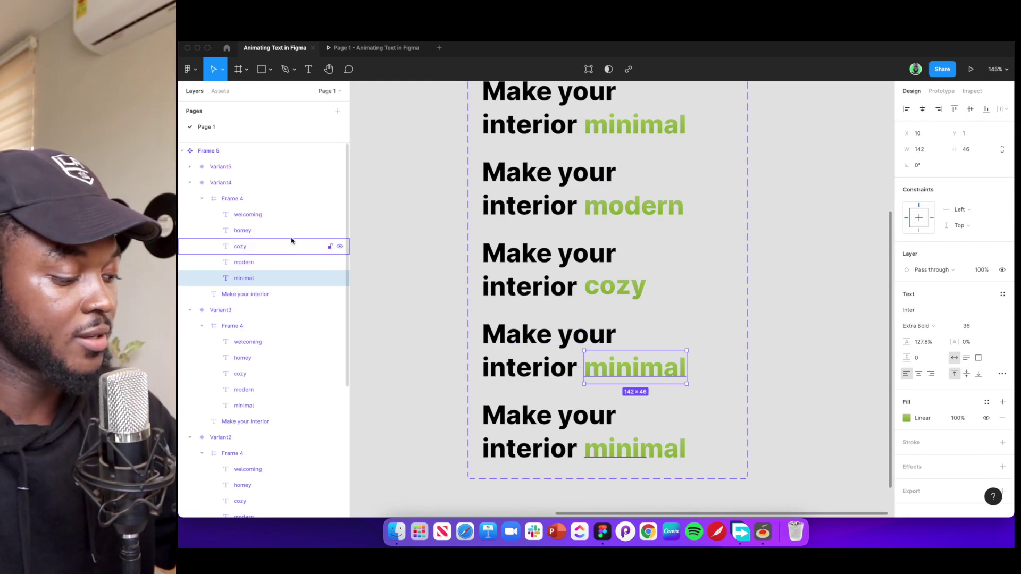
left_click(273, 221, "shift")
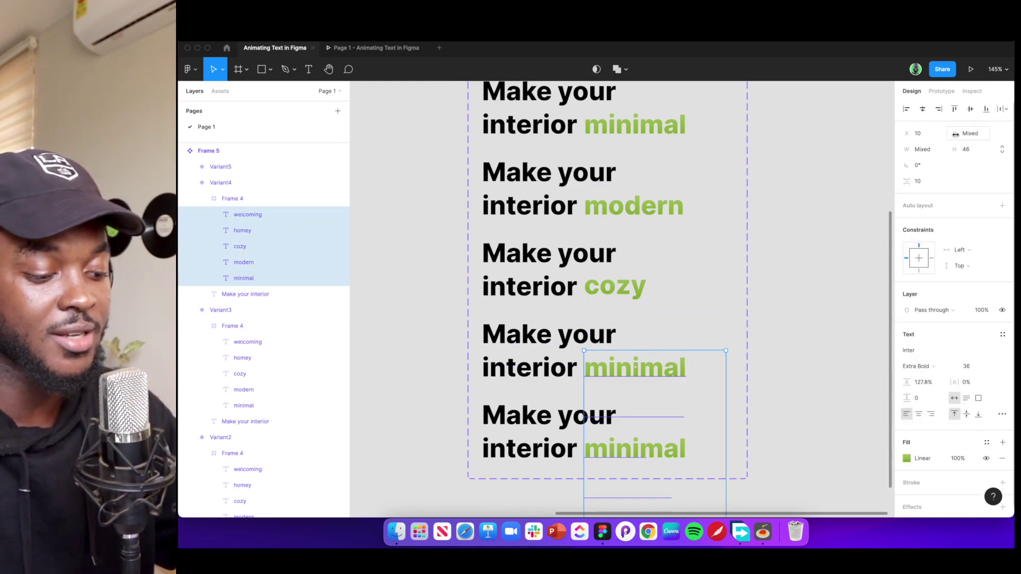
left_click_drag(956, 134, 790, 171)
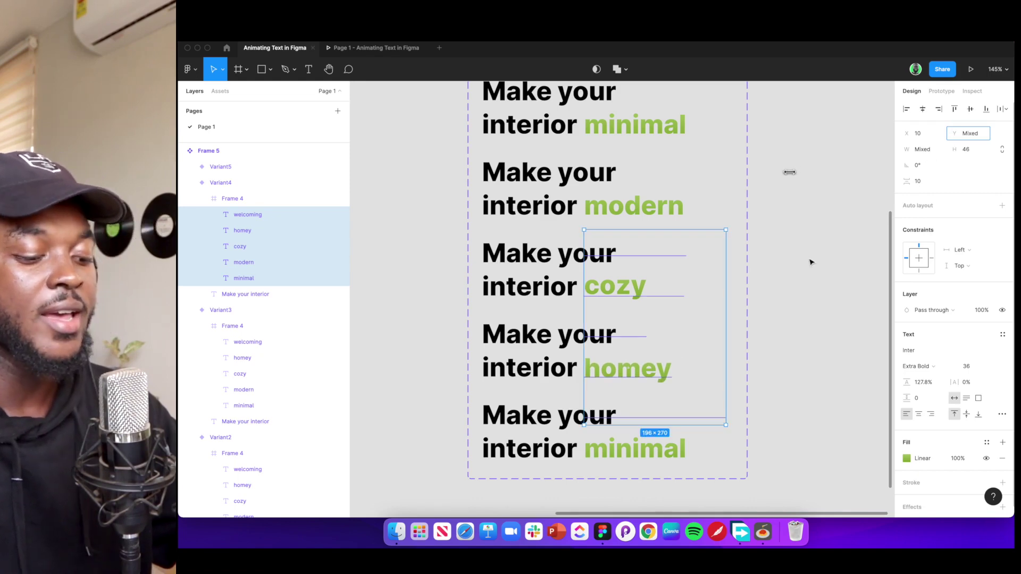
In the fifth variant, shift all five words up together until "welcoming" lines up with "interior"
scroll(809, 261, "down", 3)
scroll(810, 262, "down", 4)
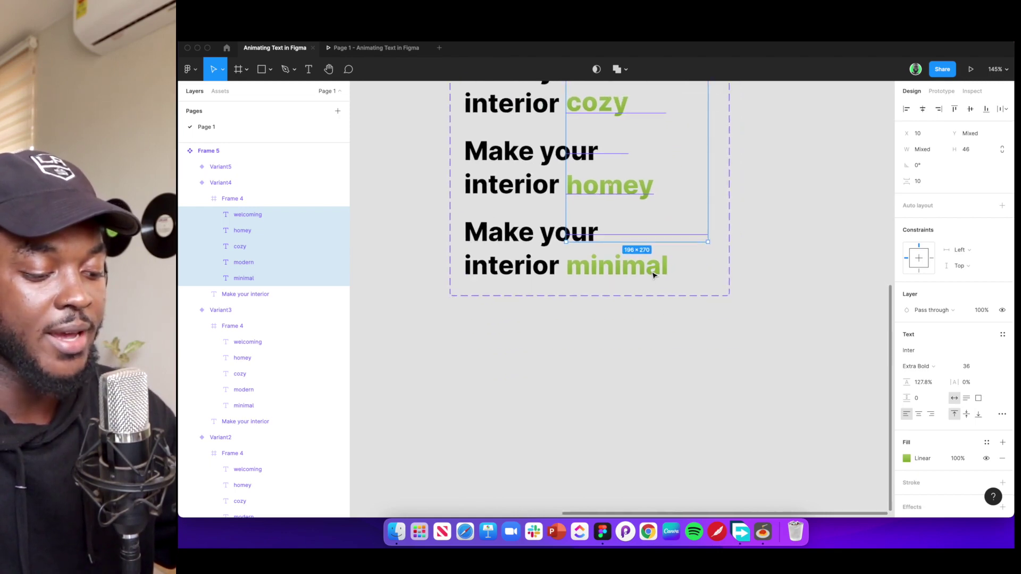
left_click(653, 274)
double_click(670, 268)
double_click(670, 268)
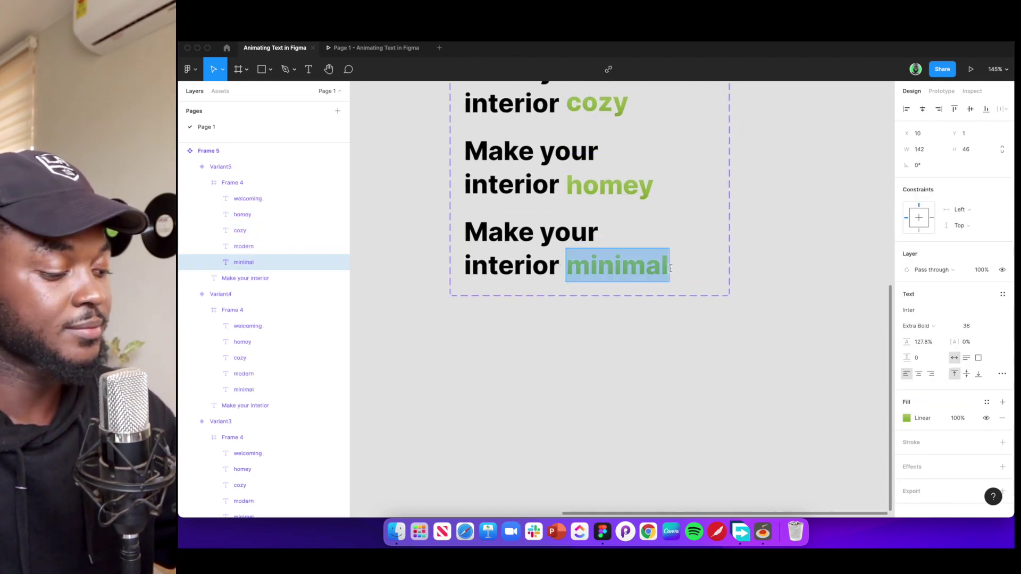
left_click(262, 201, "shift")
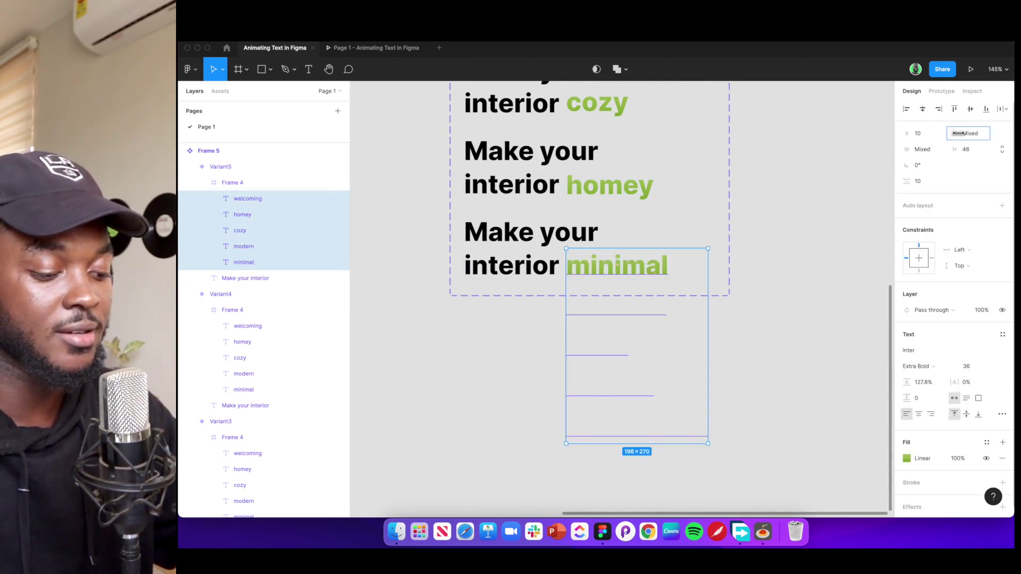
left_click_drag(957, 133, 734, 174)
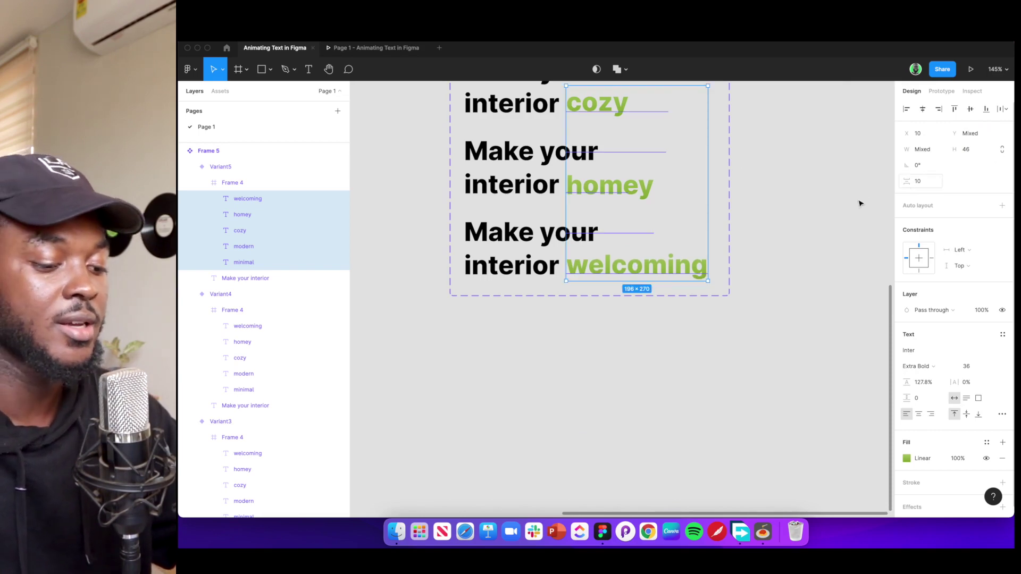
left_click(836, 213)
Add a prototype connection from the default "minimal" variant to the second variant, "modern"
scroll(827, 213, "up", 5)
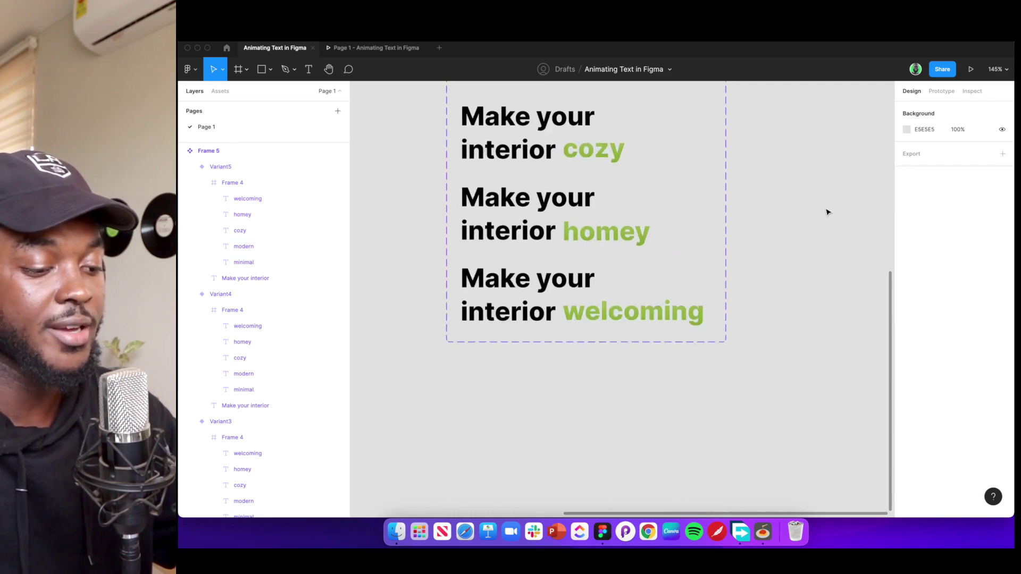
scroll(827, 212, "down", 3, "ctrl")
scroll(828, 213, "down", 4, "ctrl")
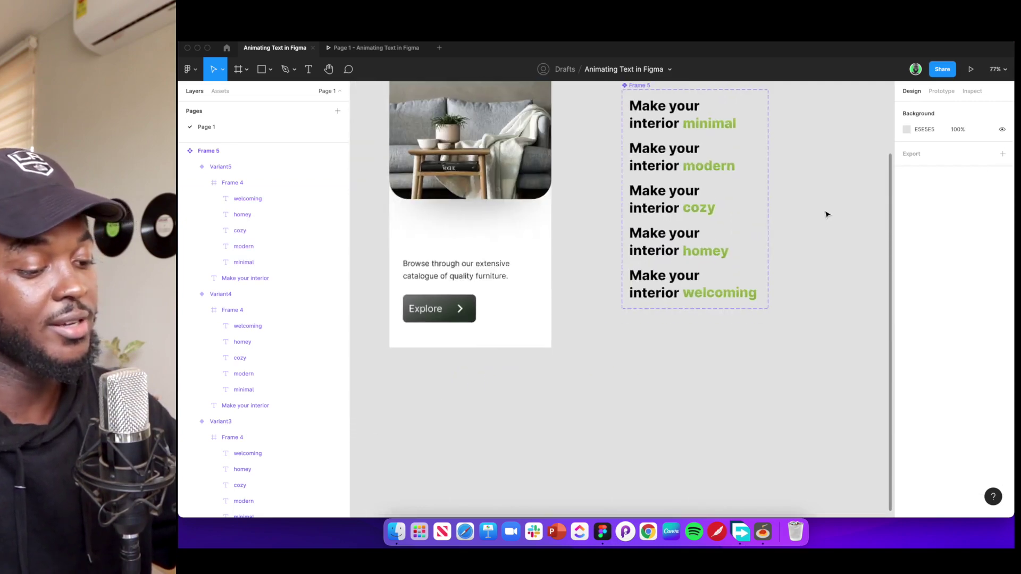
scroll(804, 212, "right", 5)
scroll(804, 213, "up", 1)
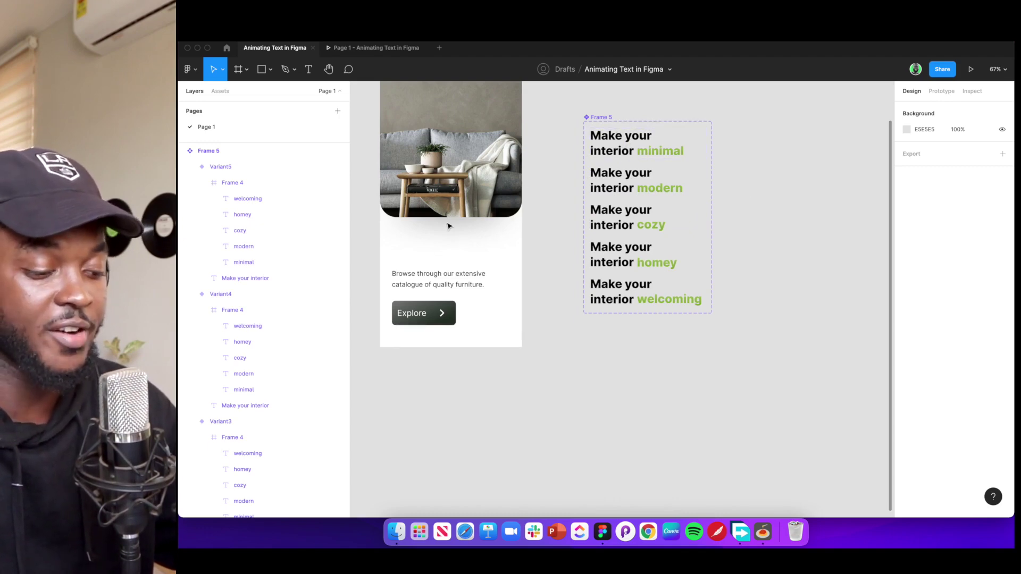
left_click(942, 91)
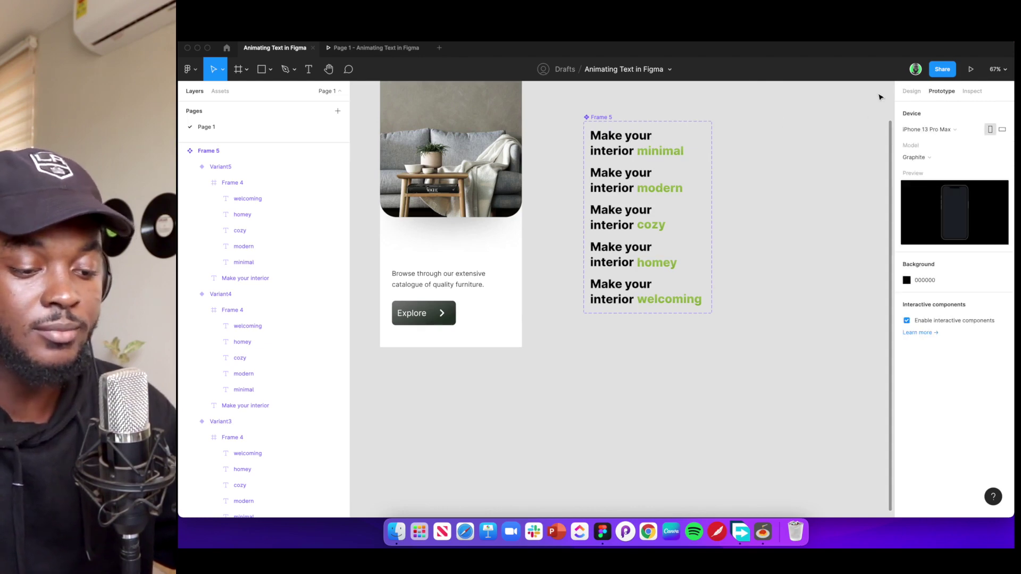
left_click(664, 150)
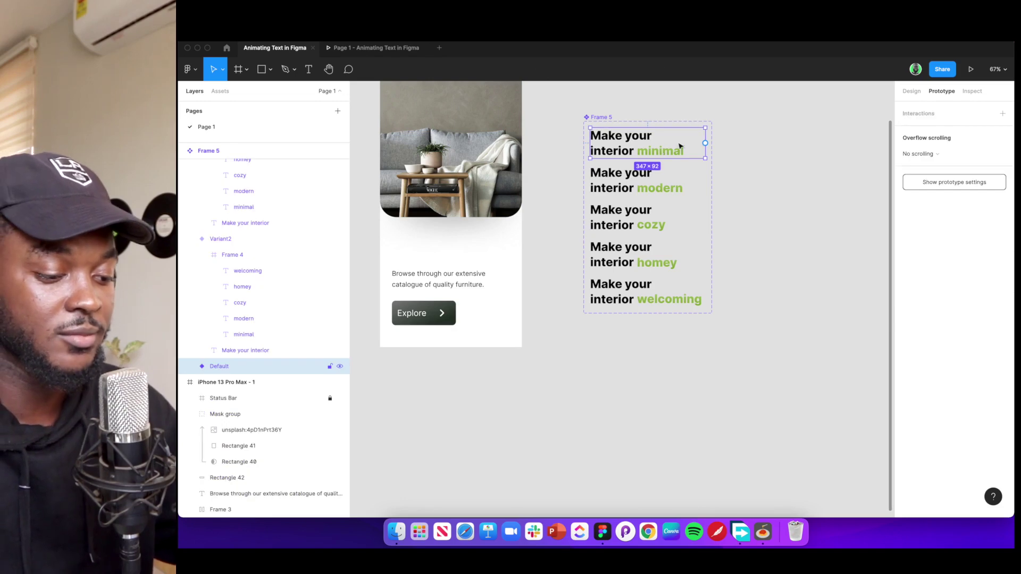
left_click_drag(705, 143, 664, 187)
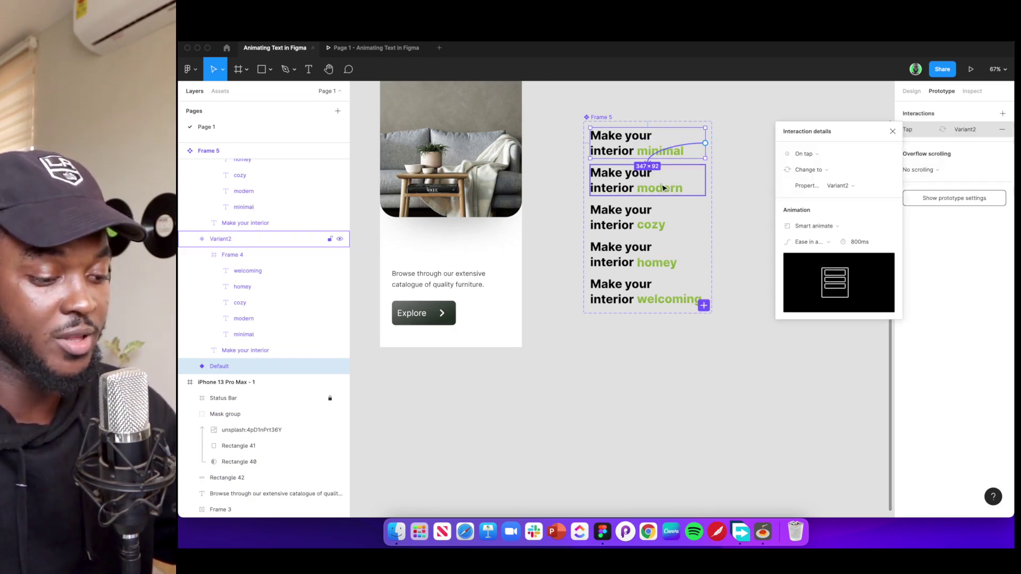
Set the trigger of the default variant's interaction to After delay with a delay of 1000 ms
left_click(823, 155)
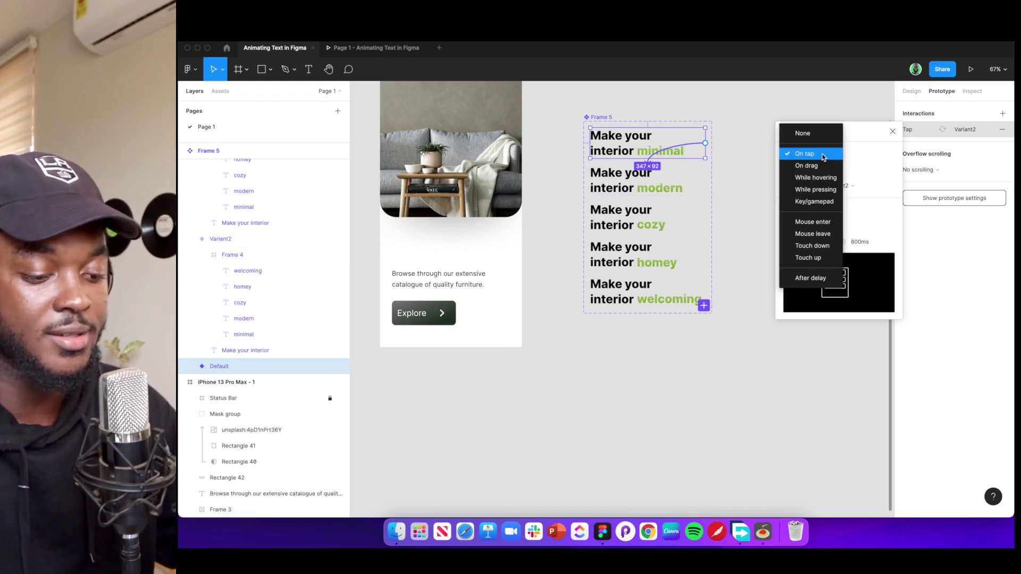
left_click(818, 280)
left_click(855, 154)
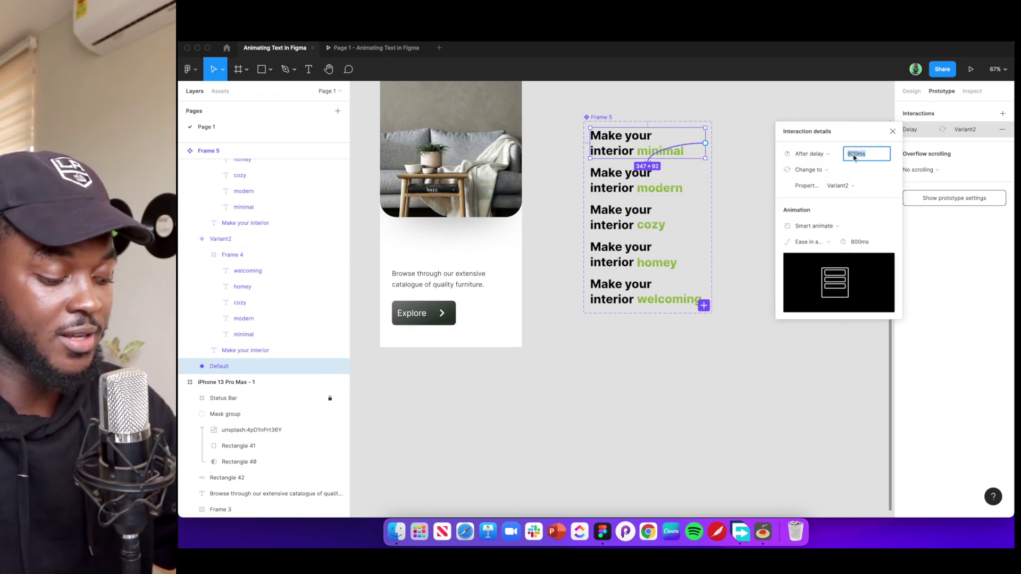
type("1999")
key("BackSpace")
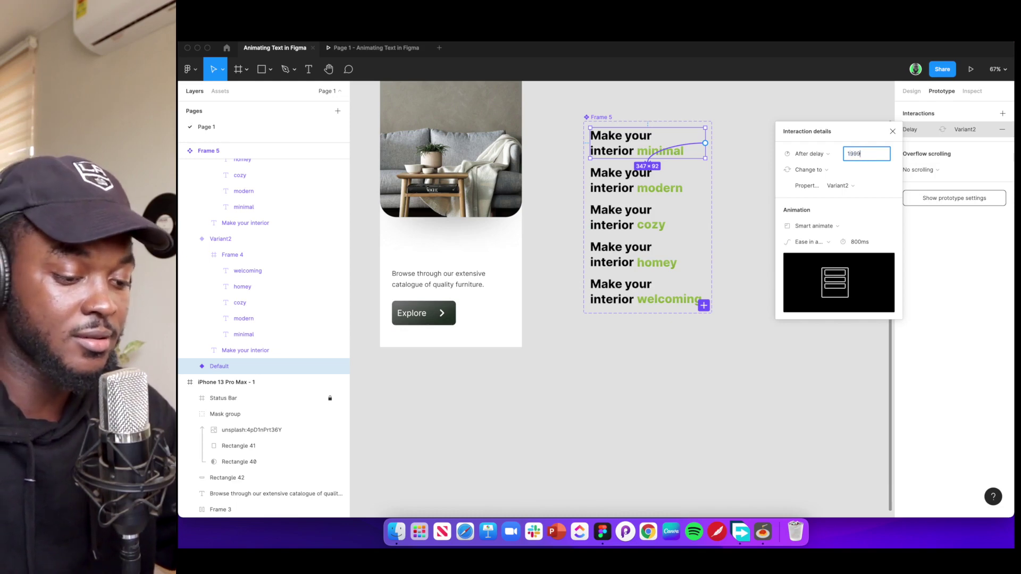
key("BackSpace")
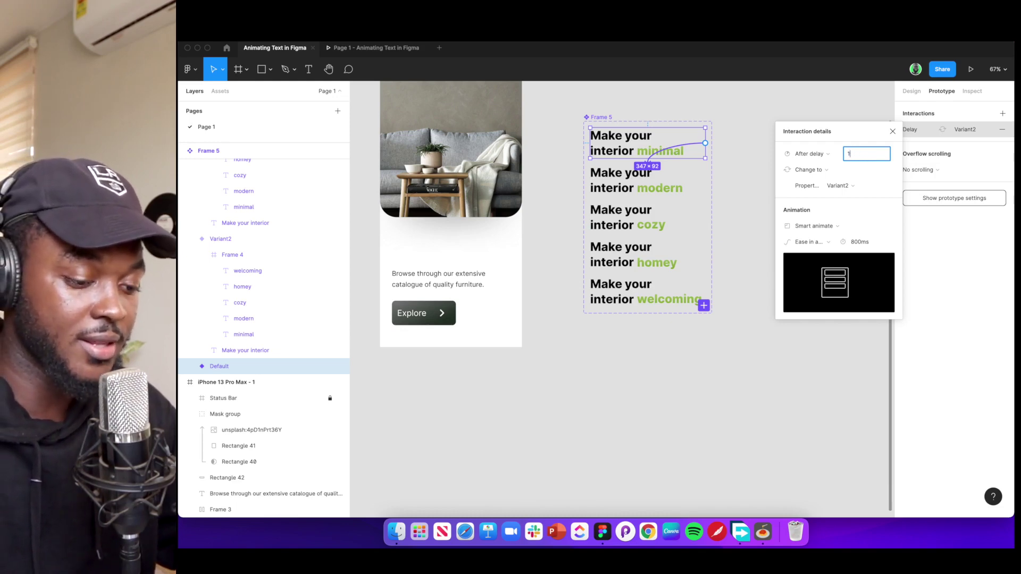
type("000")
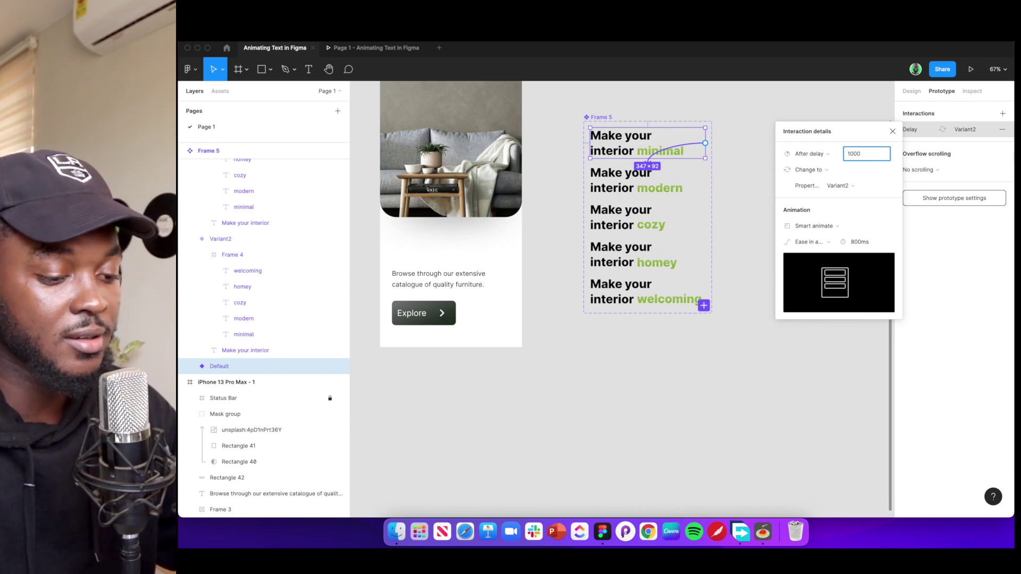
key("Return")
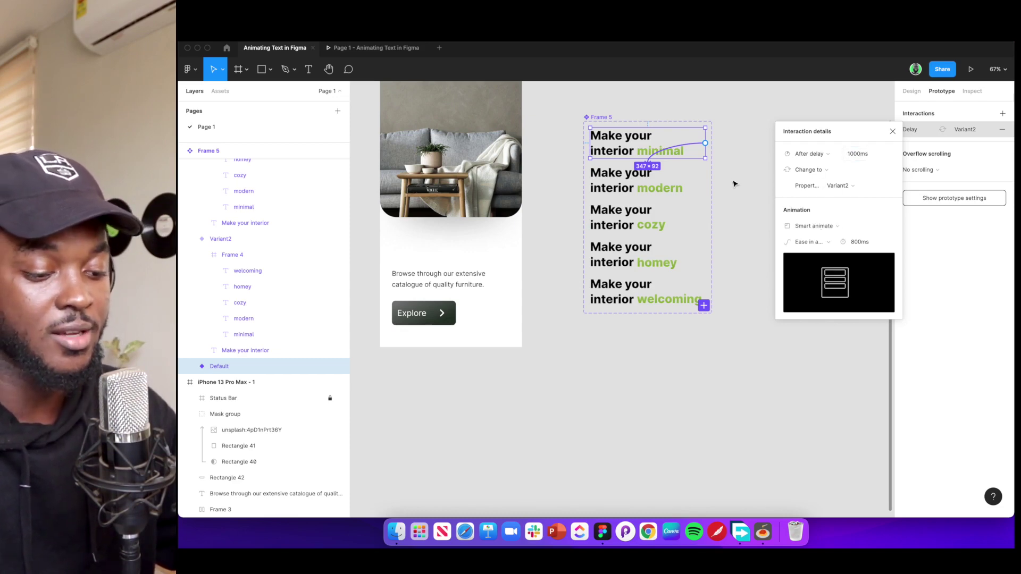
Set the easing of the default variant's Smart animate transition to Ease in and out
left_click(819, 243)
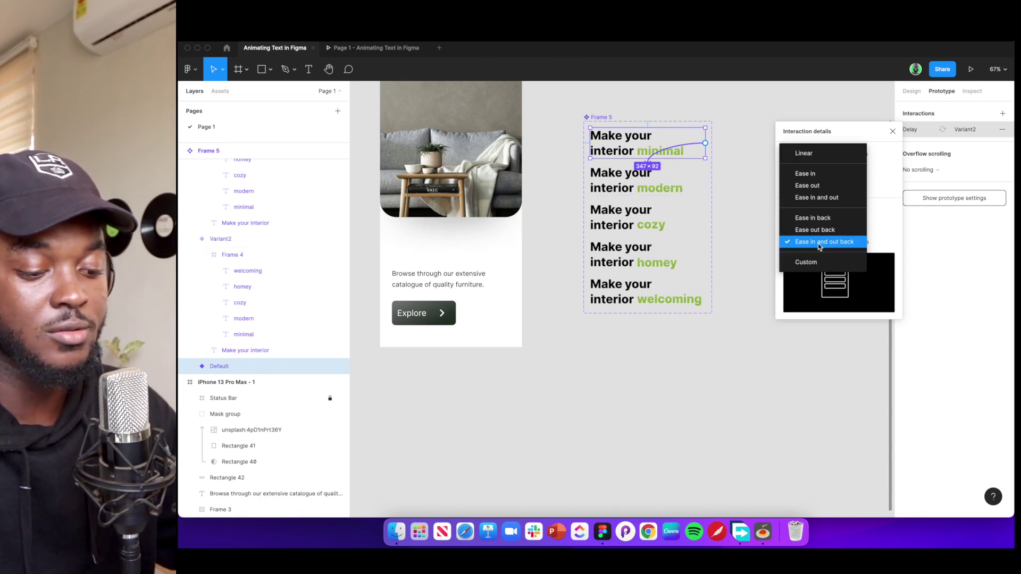
left_click(833, 198)
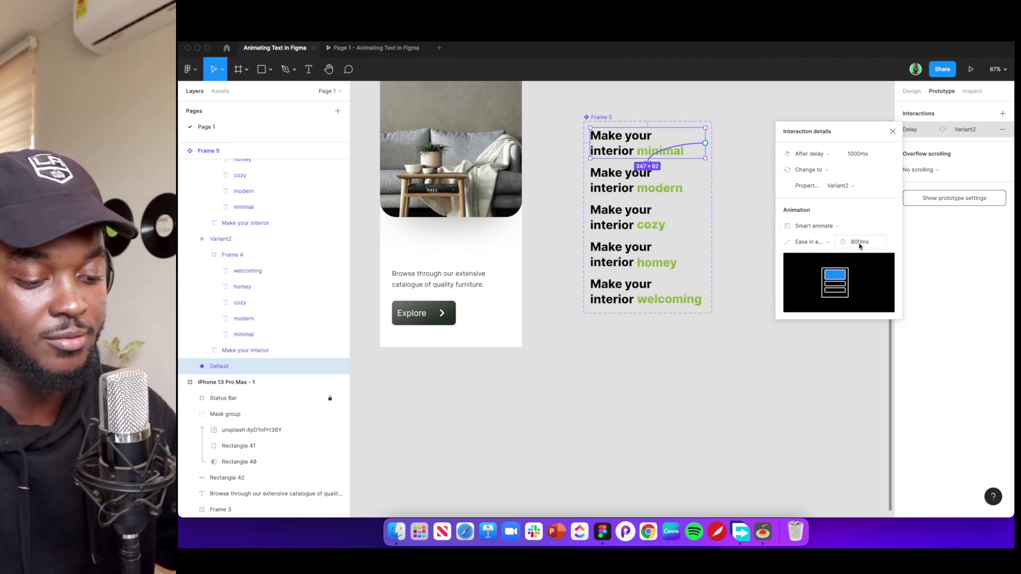
Connect the "modern" variant to the "cozy" variant with an After delay trigger of 1000 ms and Ease in and out easing
left_click(650, 187)
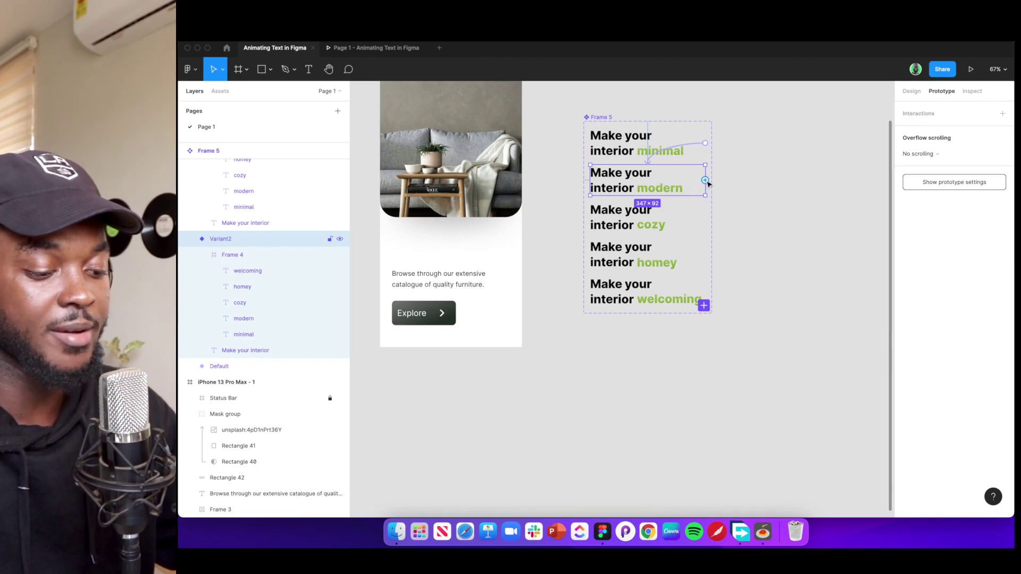
left_click_drag(705, 180, 667, 229)
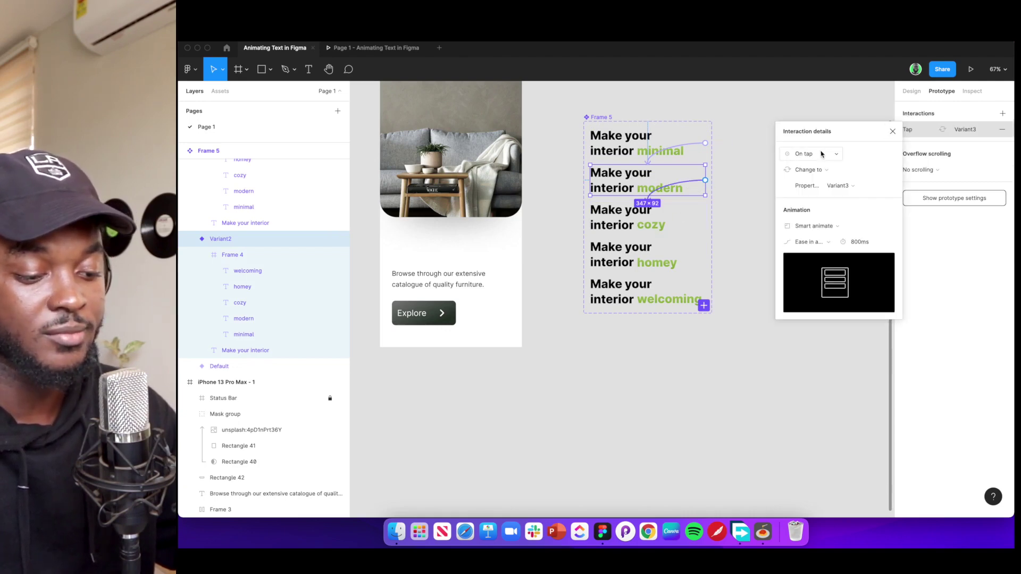
left_click(821, 154)
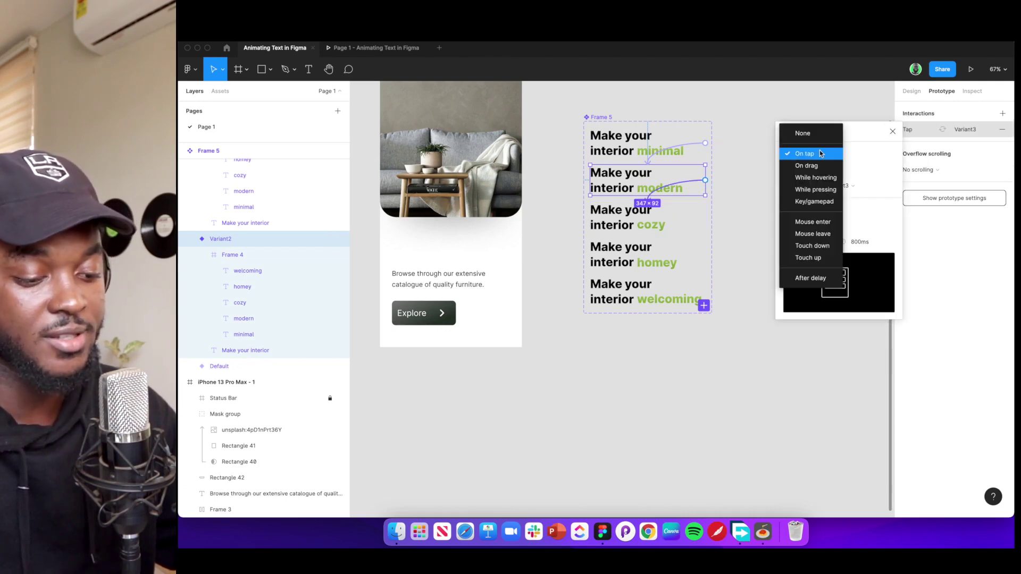
left_click(798, 279)
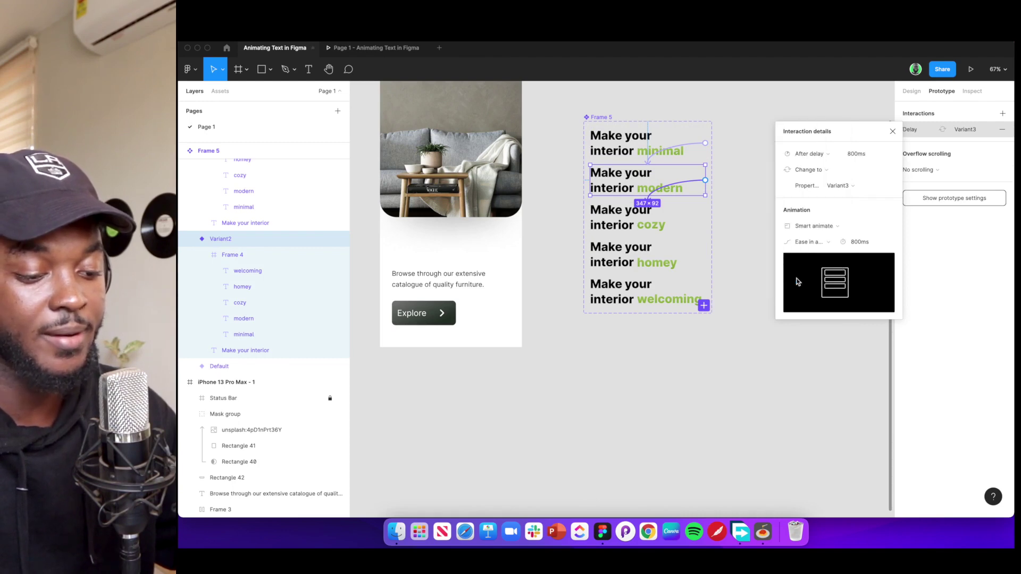
left_click(857, 155)
type("1000")
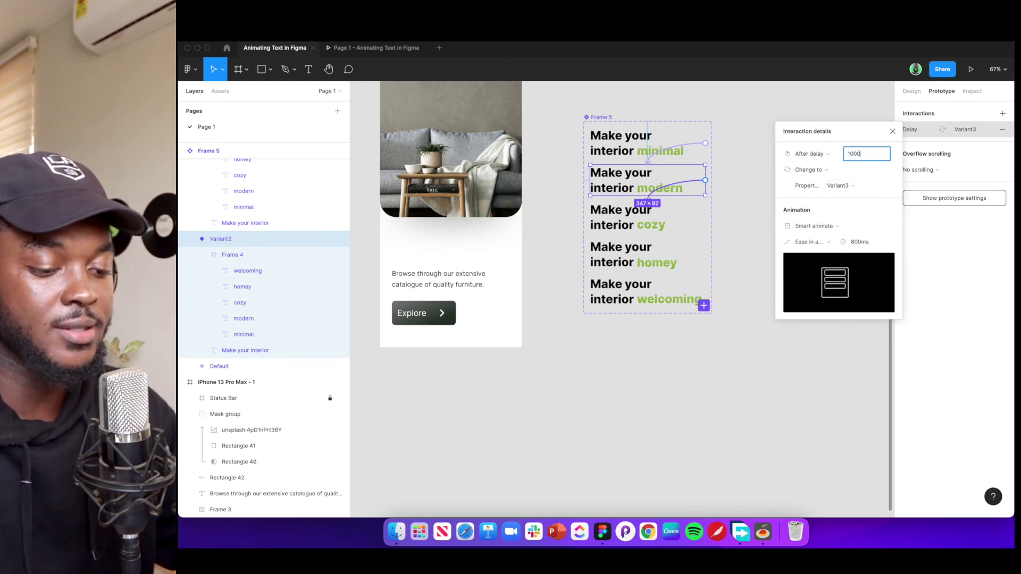
key("Return")
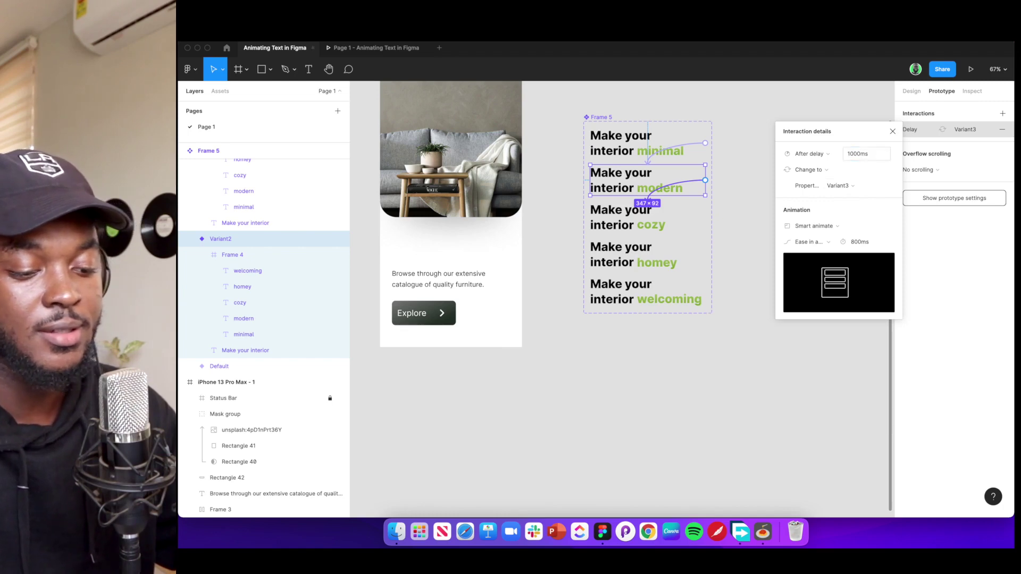
left_click(824, 243)
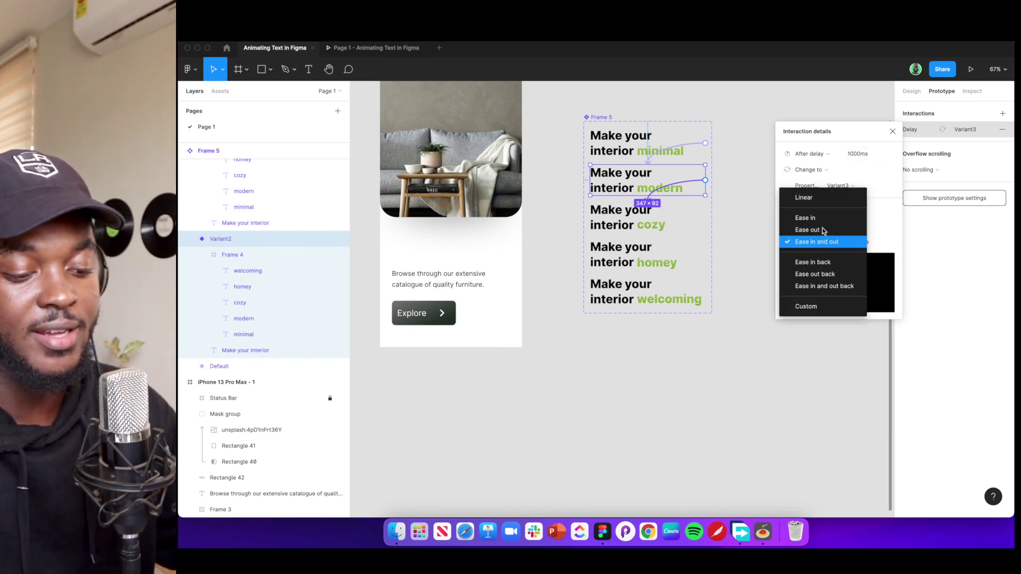
left_click(832, 242)
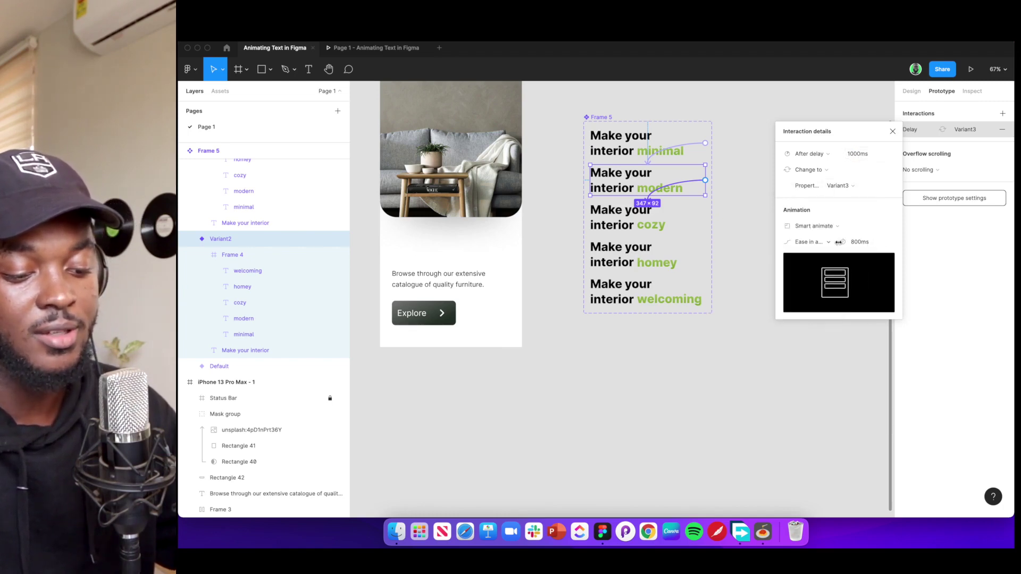
Connect the "cozy" variant to the "homey" variant with an After delay trigger of 1000 ms
left_click(704, 219)
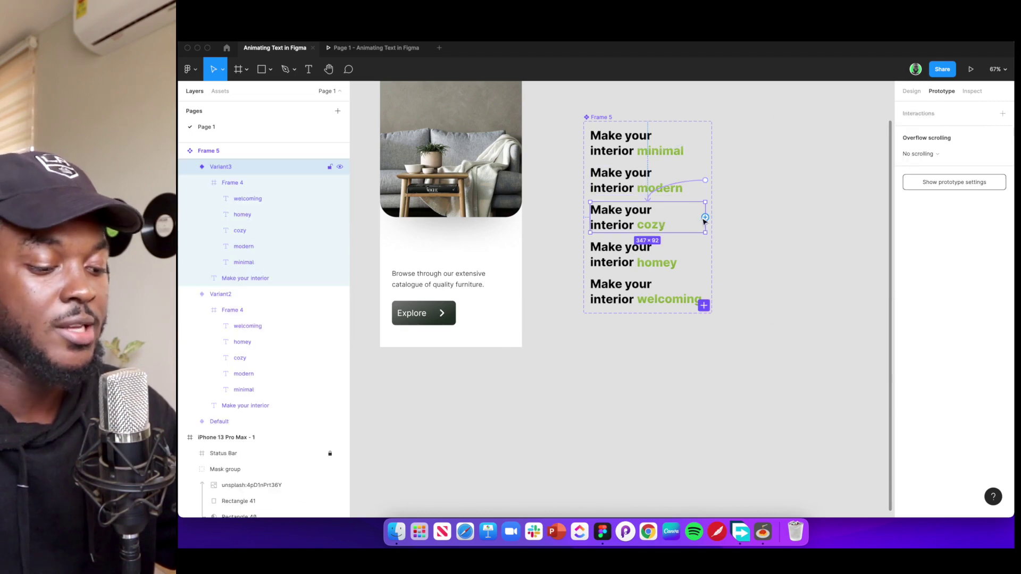
left_click_drag(705, 217, 666, 252)
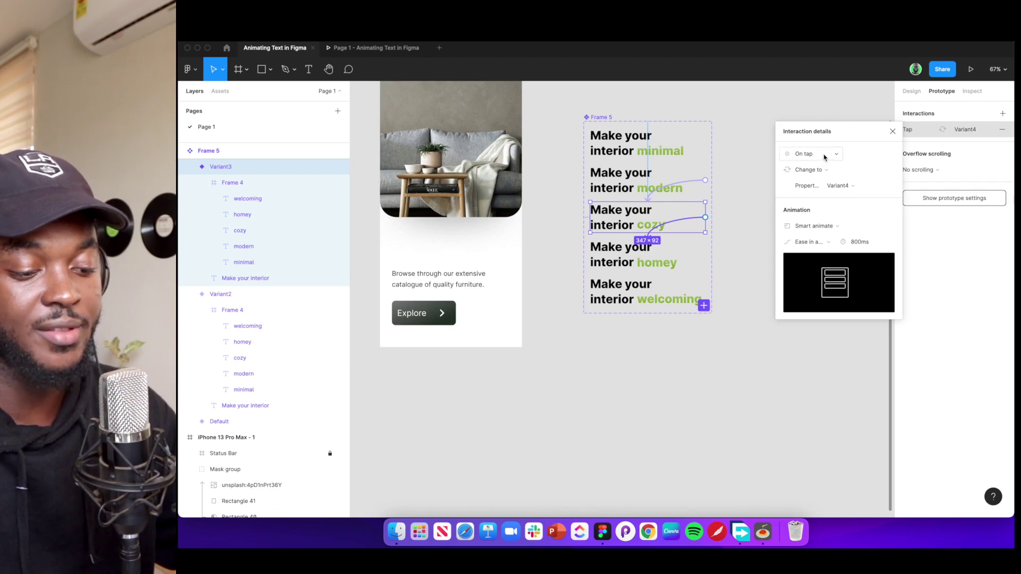
left_click(824, 157)
left_click(812, 281)
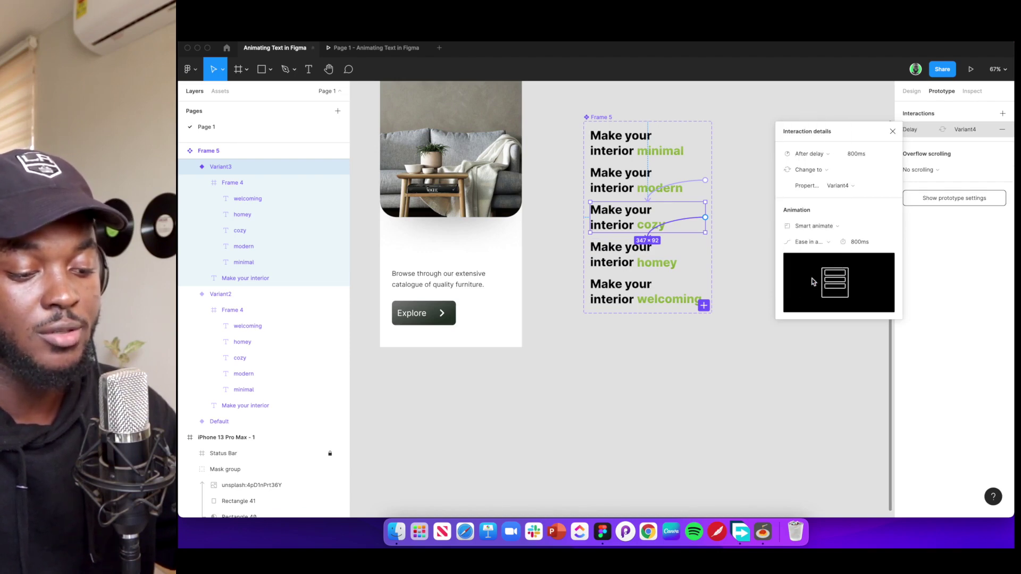
left_click(851, 156)
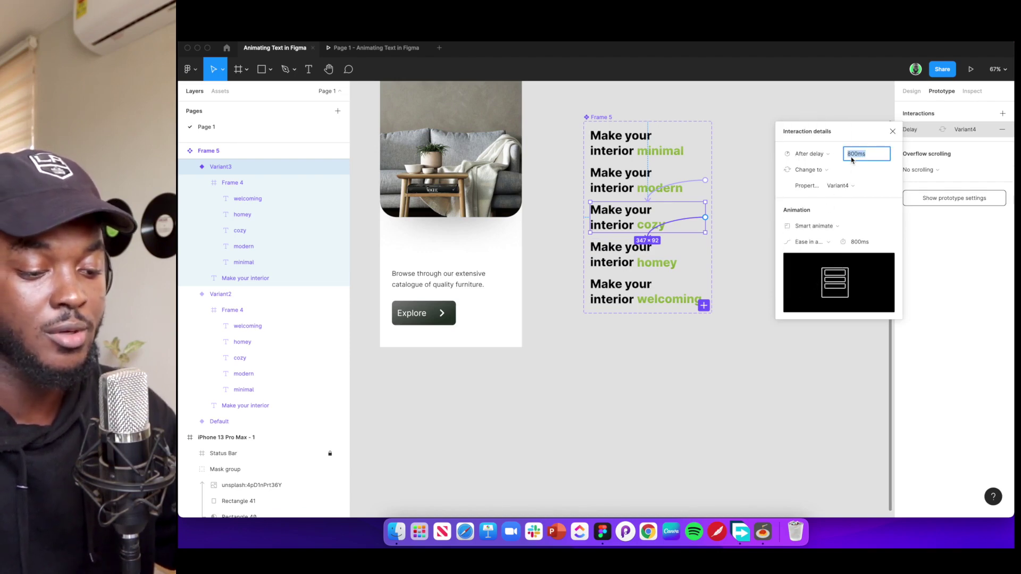
type("1000")
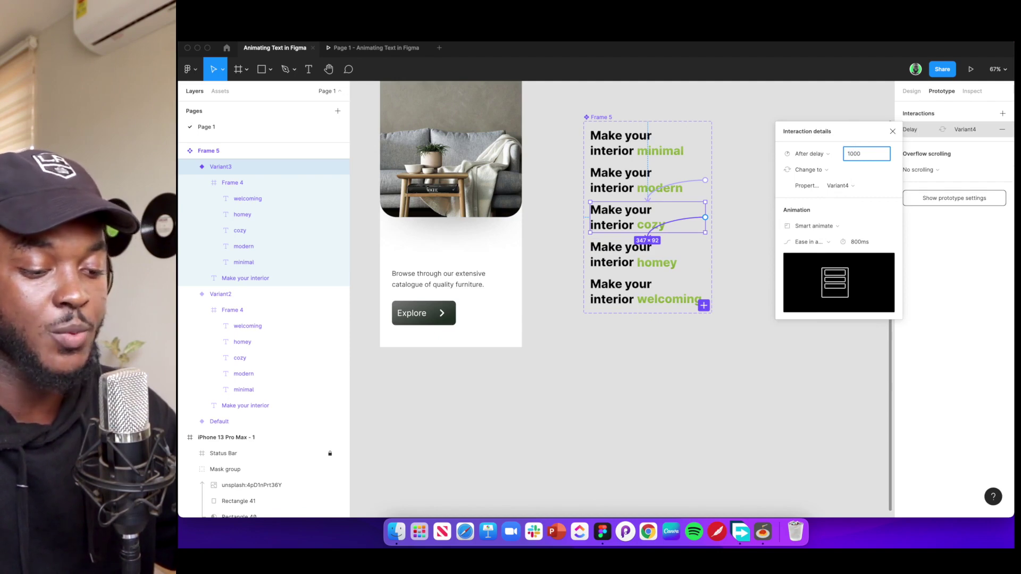
key("Return")
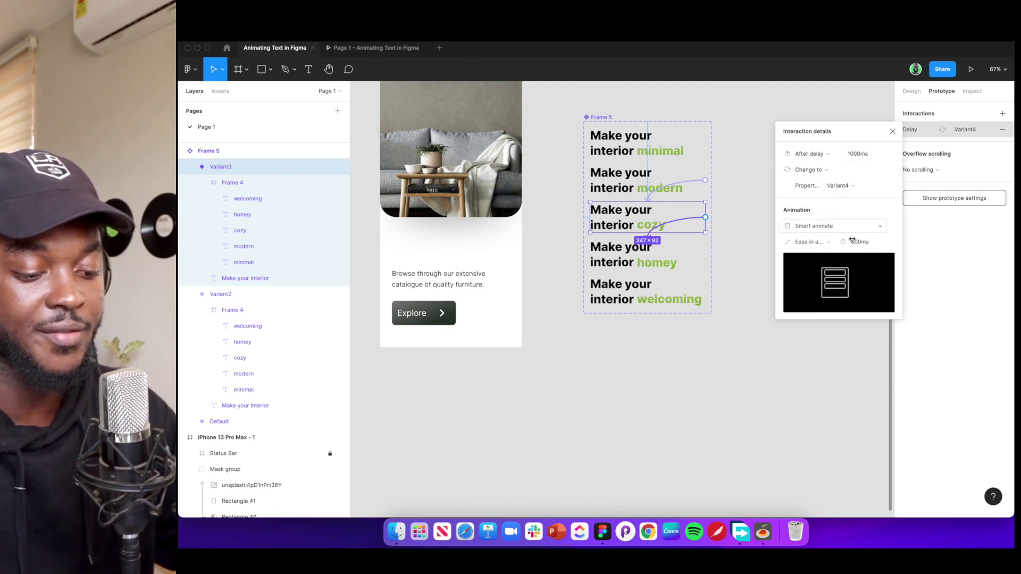
Connect the "homey" variant to the "welcoming" variant with an After delay trigger of 1000 ms
left_click(672, 261)
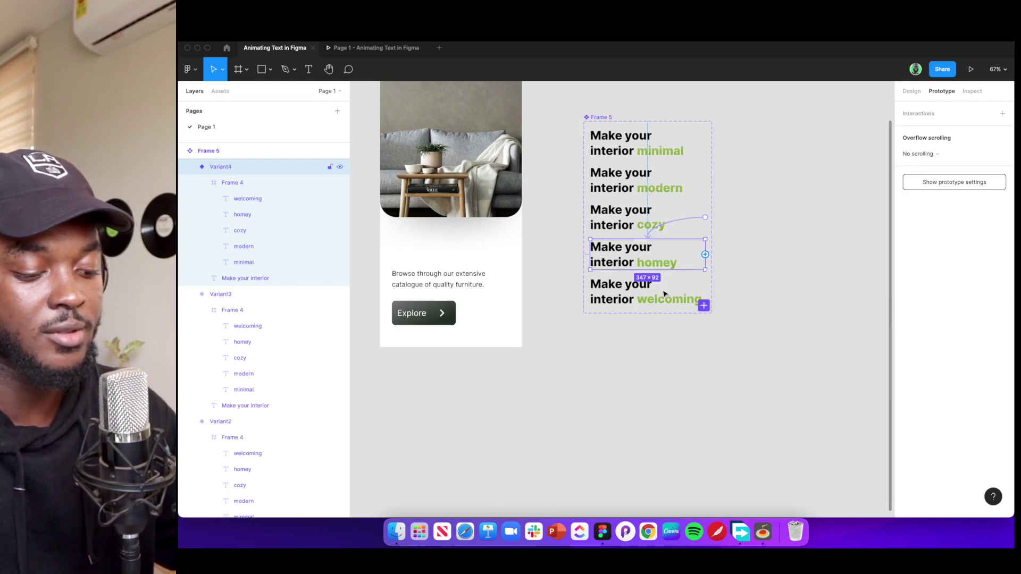
left_click_drag(664, 293, 664, 293)
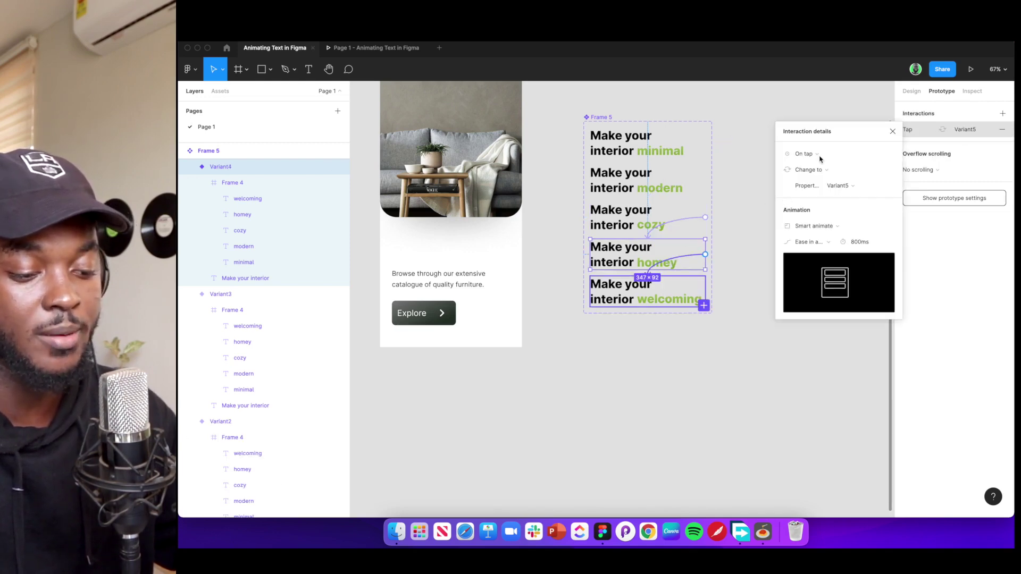
left_click(817, 154)
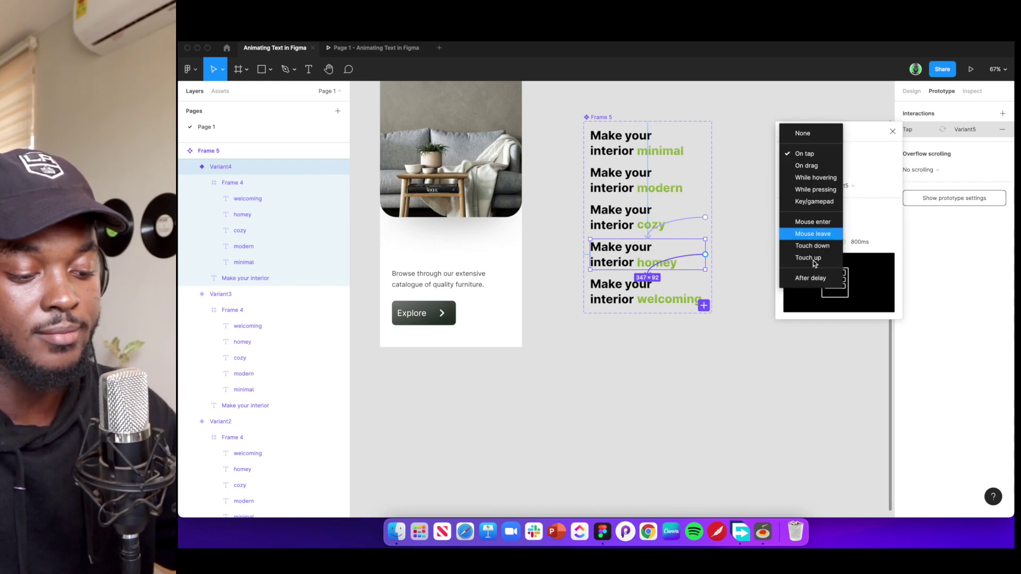
left_click(811, 278)
left_click(854, 160)
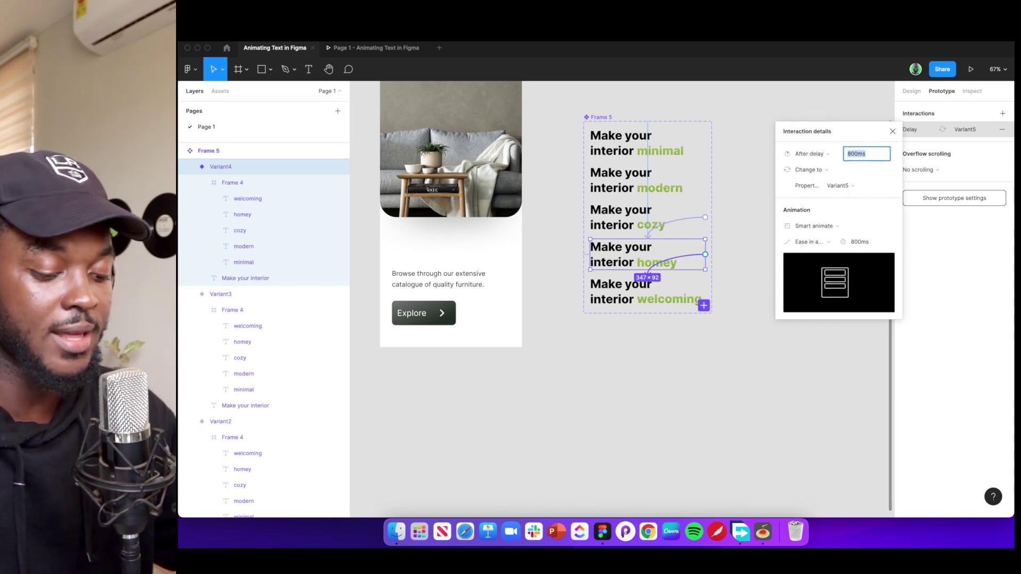
type("1000")
key("Return")
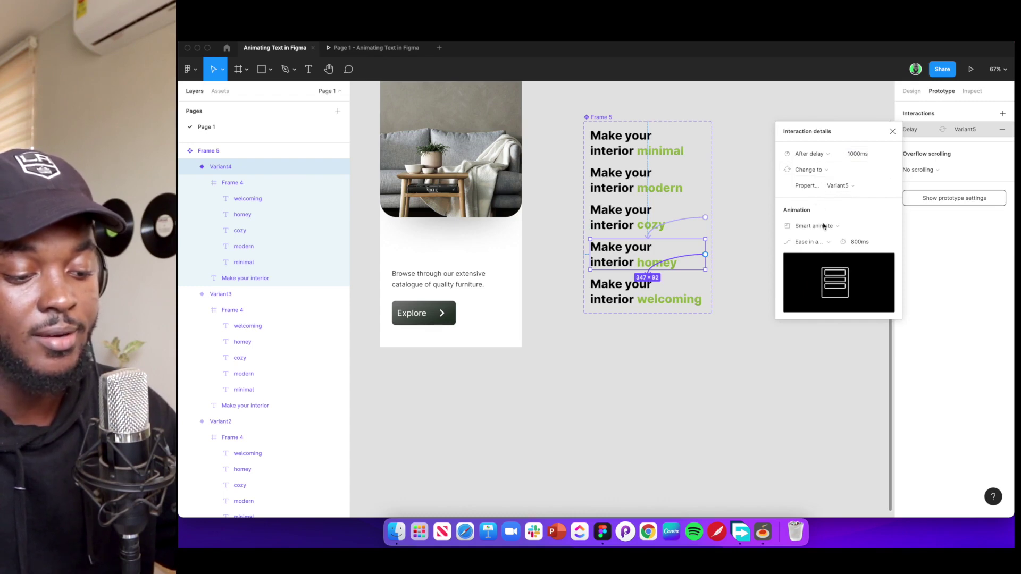
Connect the "welcoming" variant back to the default "minimal" variant with an After delay trigger of 1000 ms
left_click(685, 296)
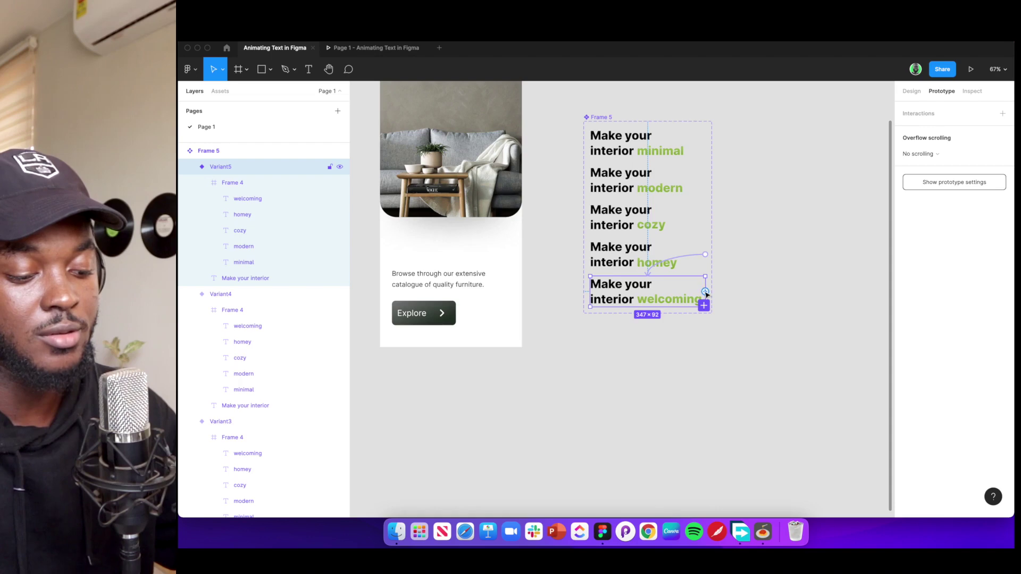
left_click_drag(705, 292, 647, 158)
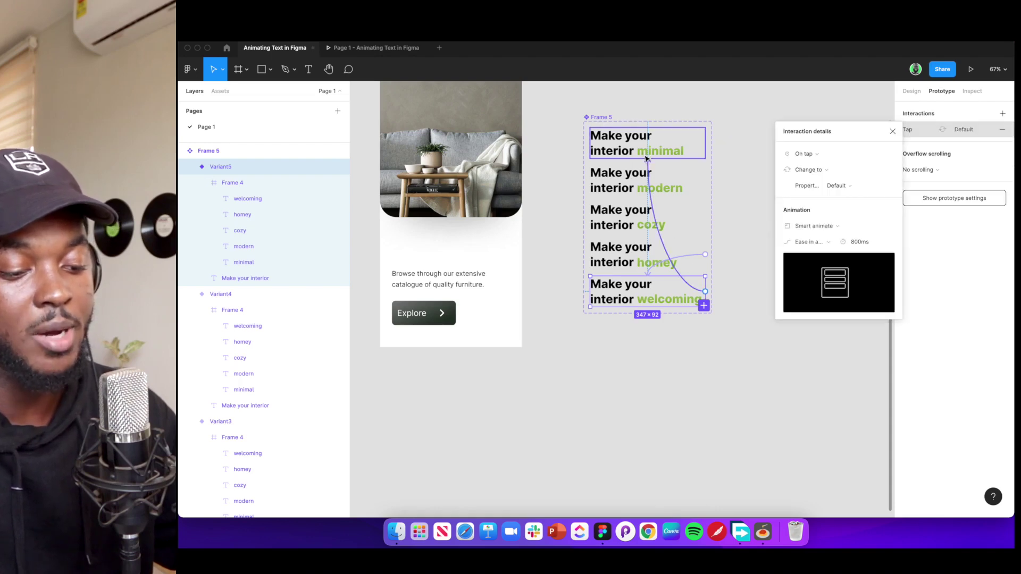
left_click(810, 155)
left_click(811, 154)
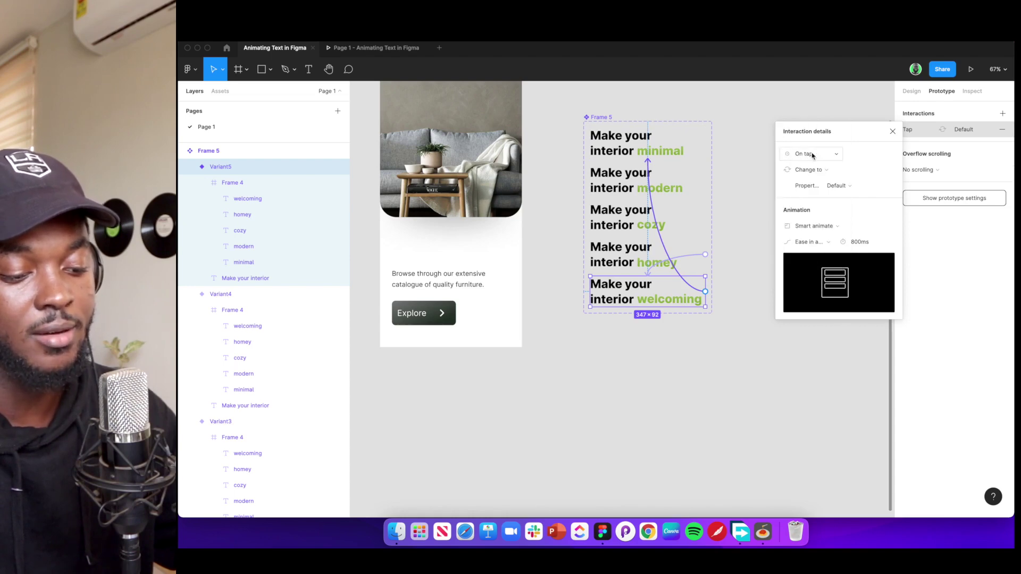
left_click(812, 156)
left_click(808, 280)
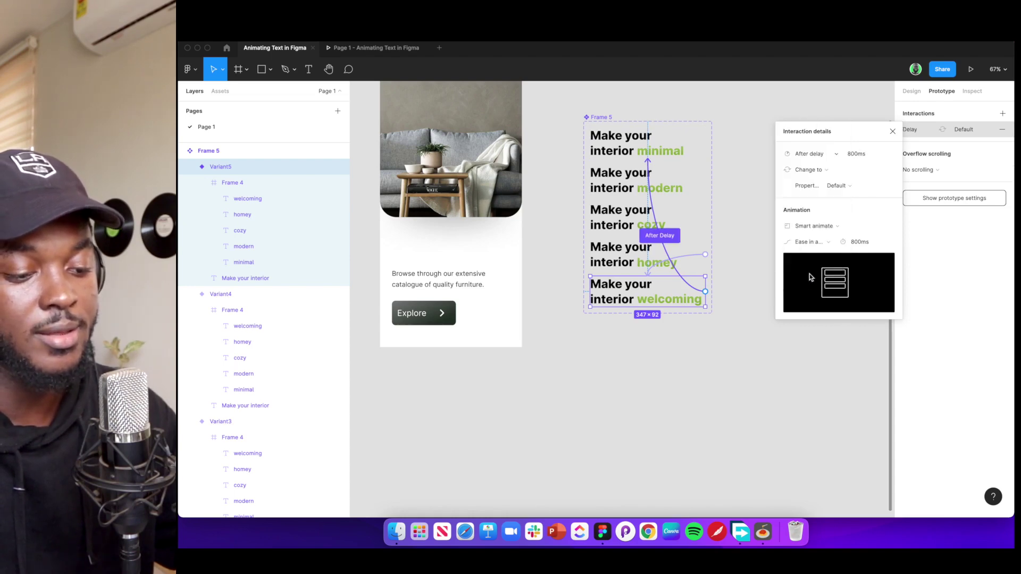
left_click(853, 155)
type("1000")
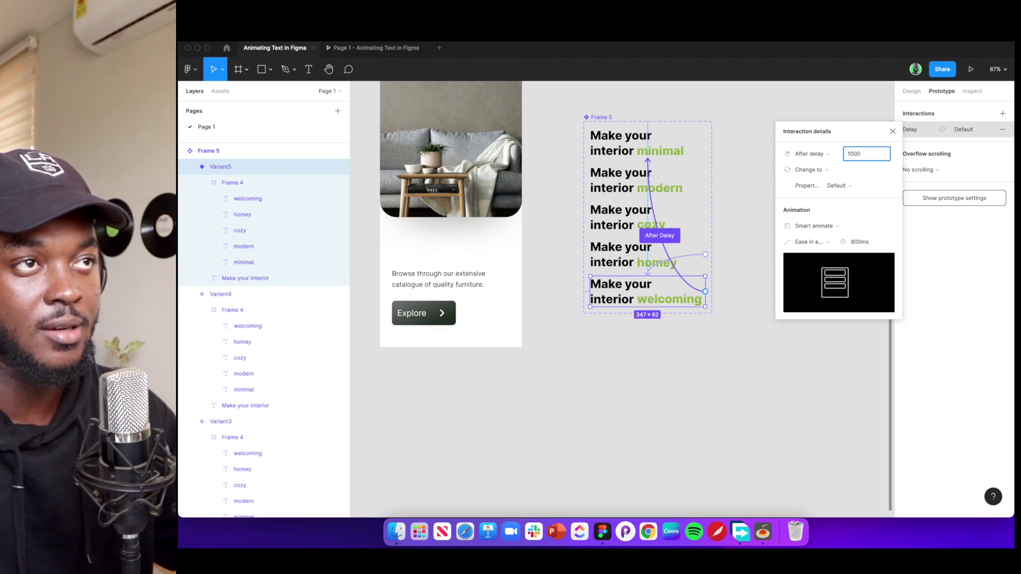
key("Return")
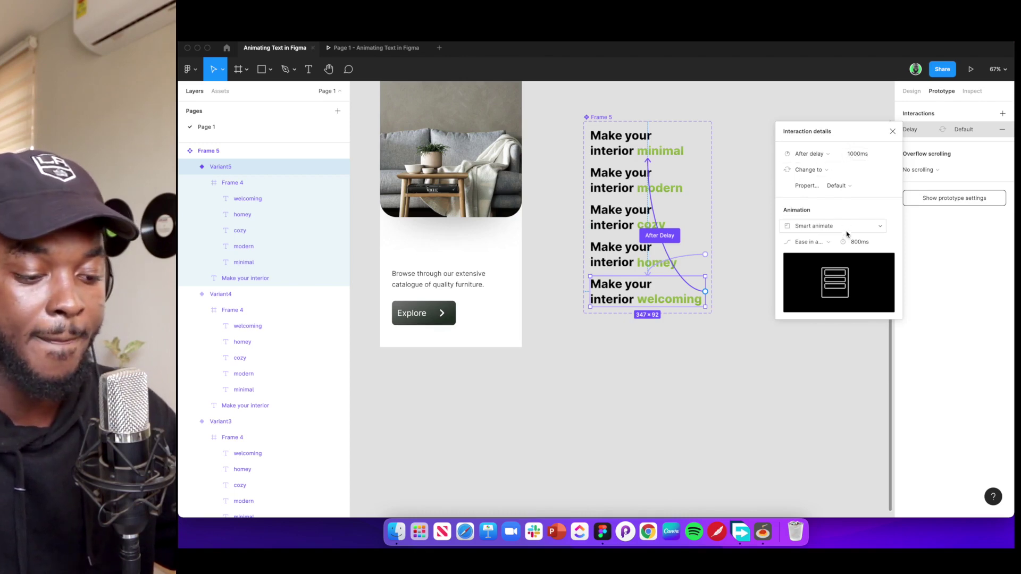
Set the easing of the "welcoming" variant's transition to Ease in and out back and close the interaction details
left_click(826, 244)
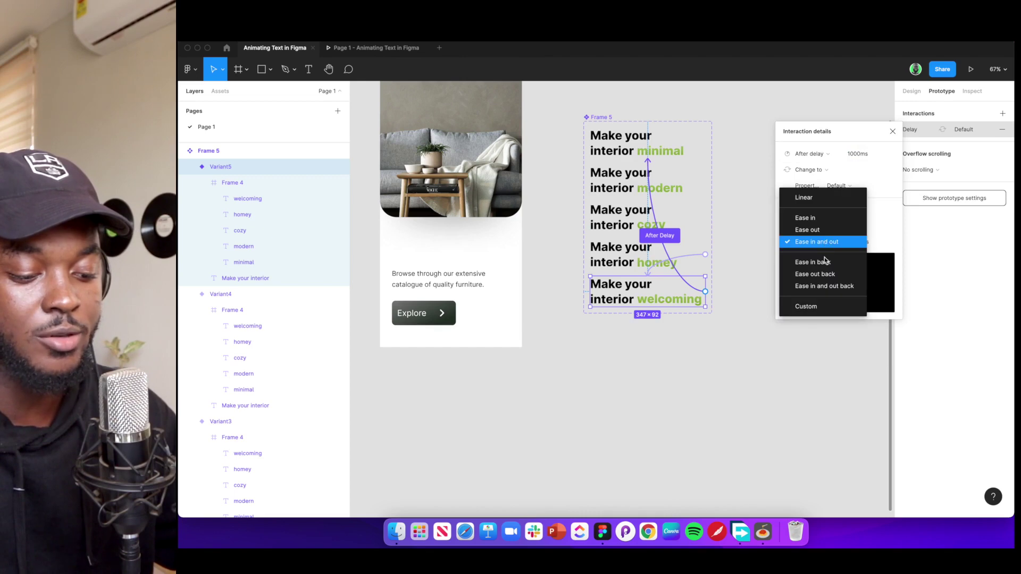
left_click(828, 286)
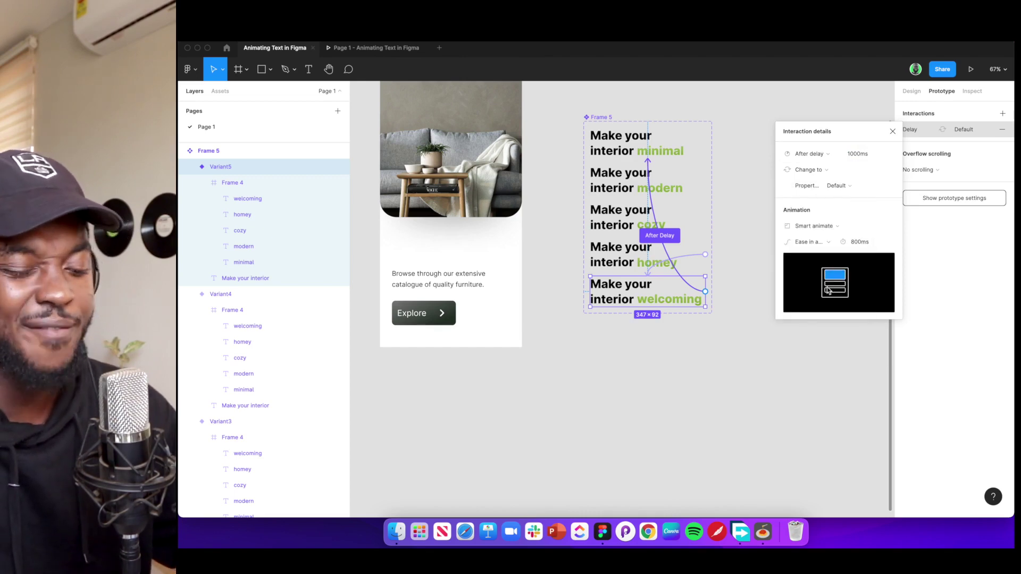
left_click(894, 133)
left_click(876, 107)
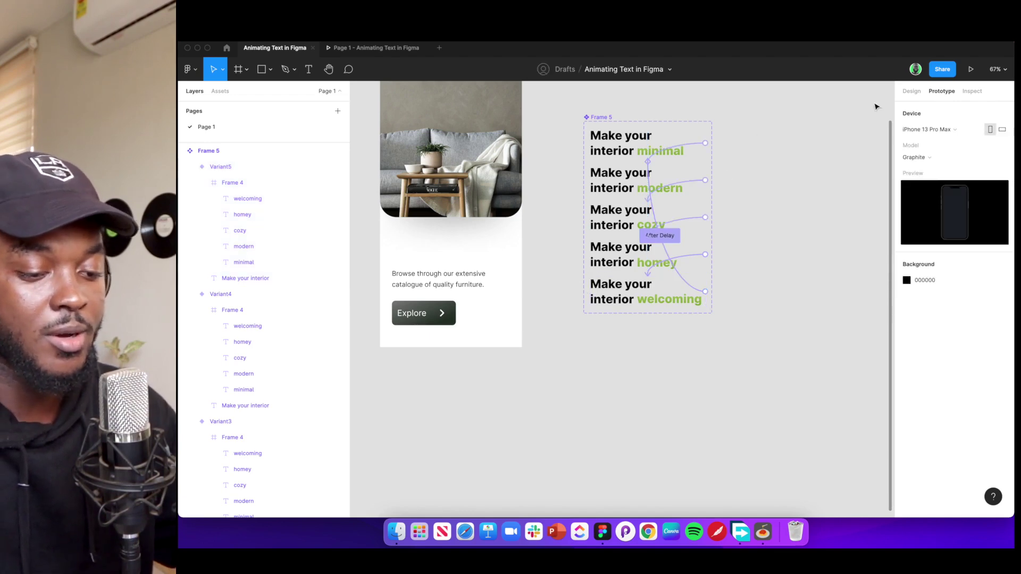
Place an instance of the default "minimal" variant in the iPhone frame at X 36, Y 577, above the "Browse through our extensive catalogue" text
left_click(913, 92)
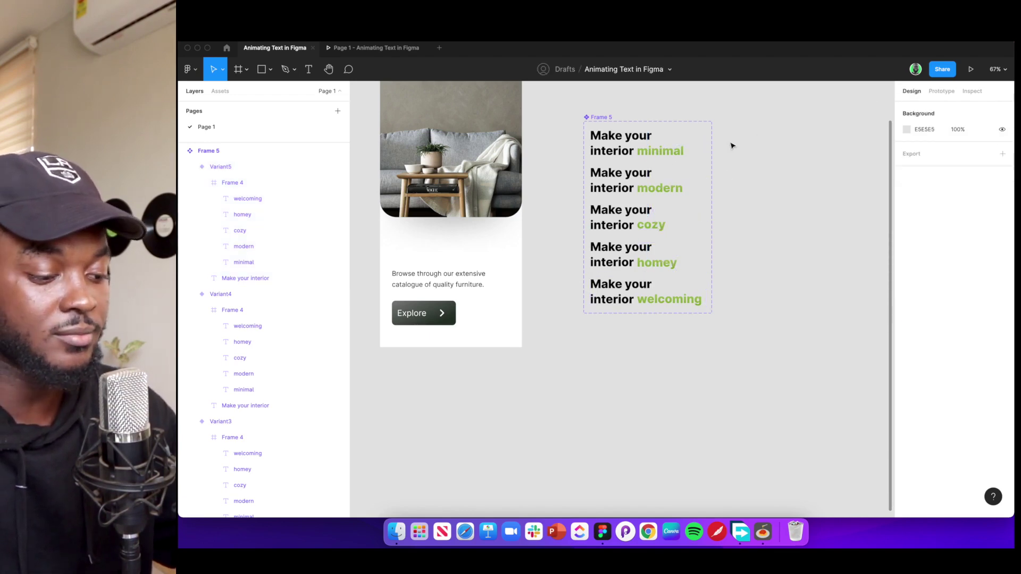
left_click(612, 148)
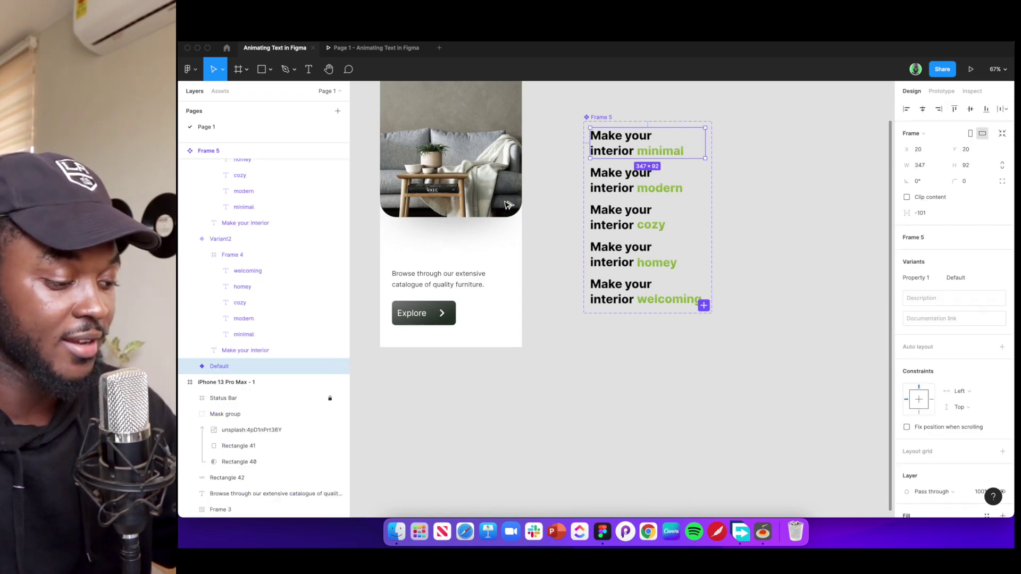
key("super+v")
left_click_drag(471, 226, 431, 247)
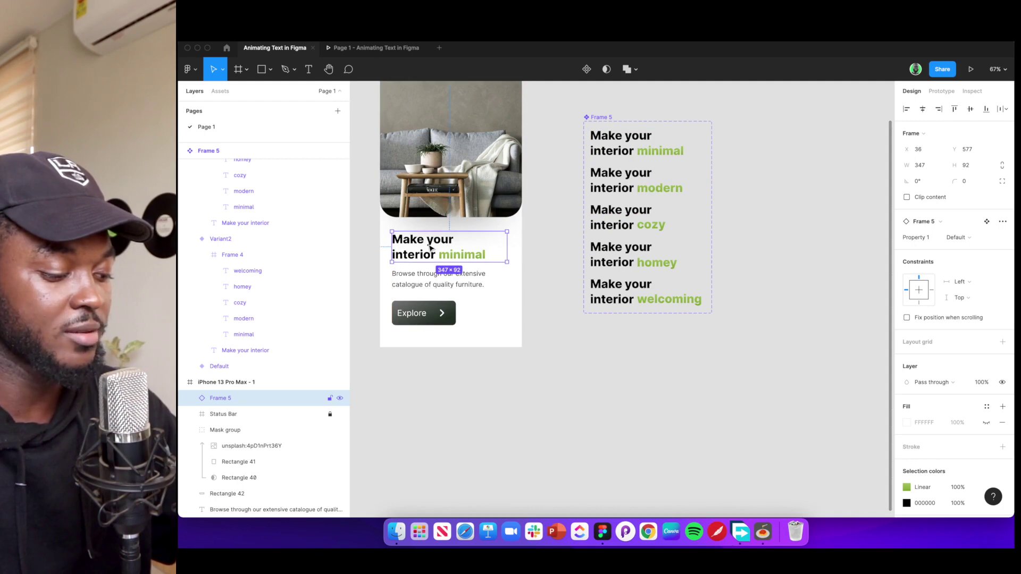
Select the "iPhone 13 Pro Max - 1" frame and present it as a prototype to preview the heading animation
scroll(431, 248, "up", 5)
scroll(431, 247, "left", 4)
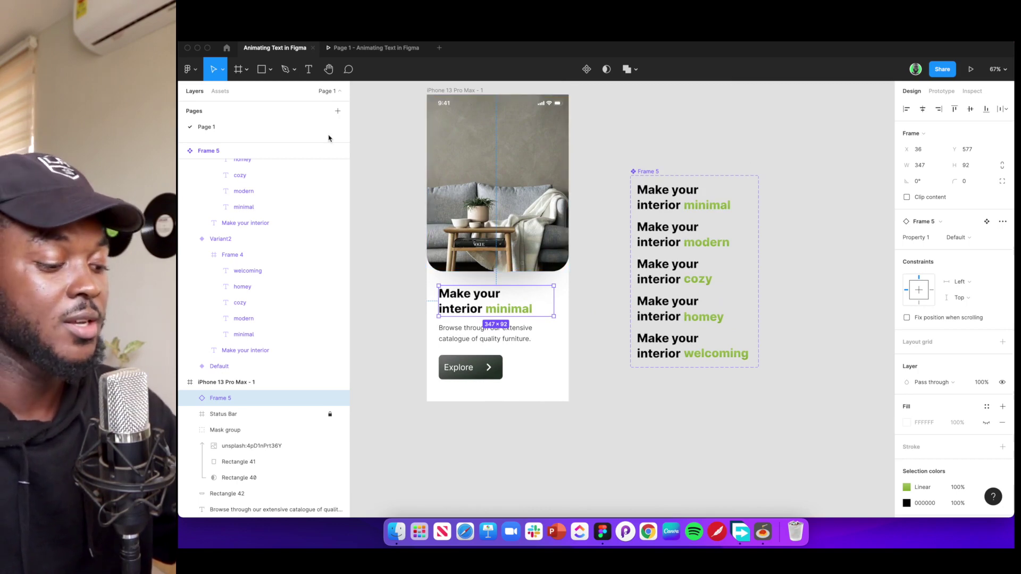
key("t")
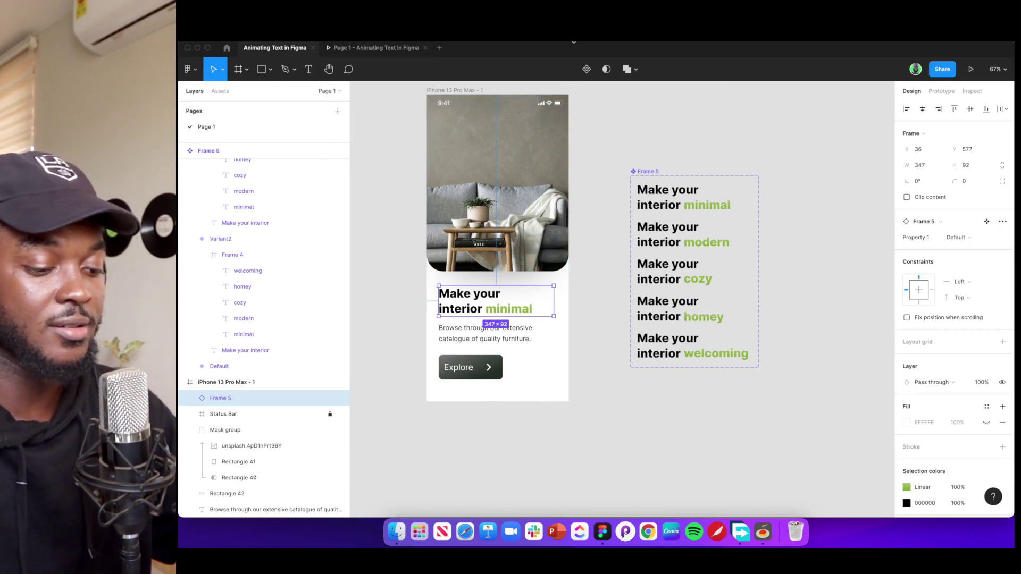
left_click(443, 92)
left_click(977, 70)
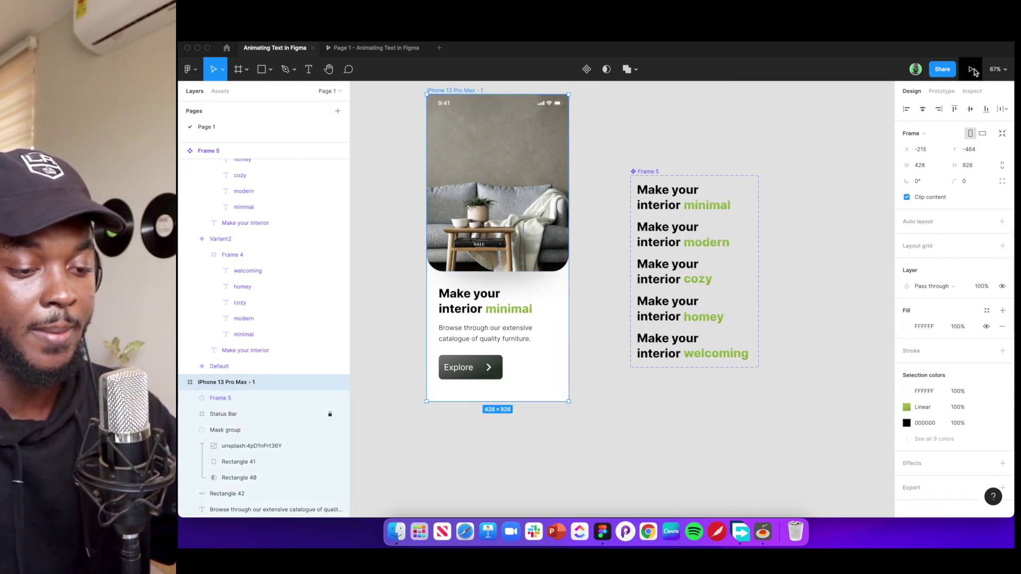